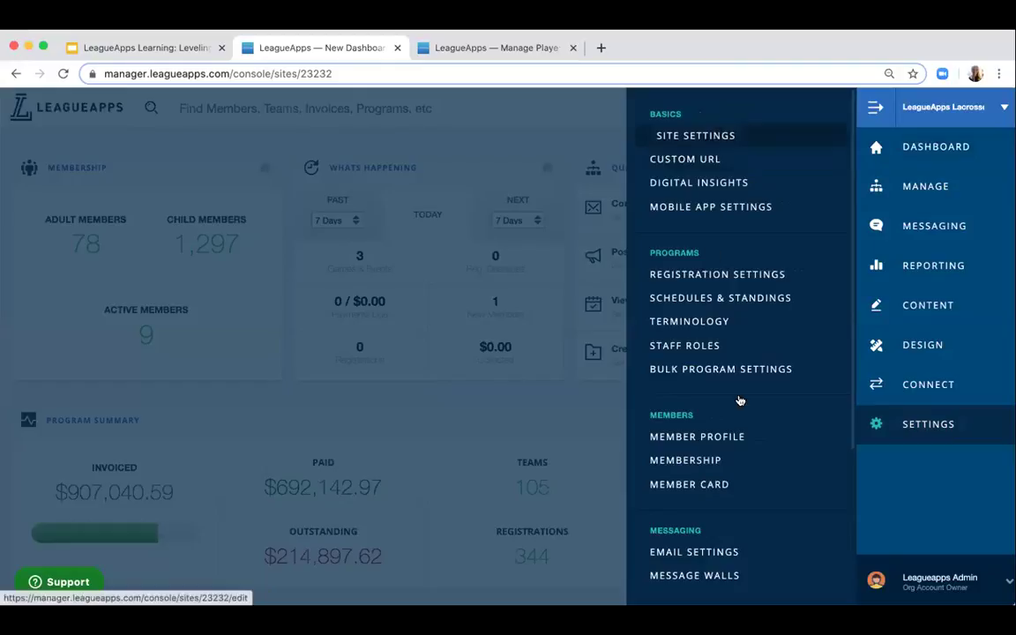
- Open the email settings and review the default sender, header and footer content, and new member message fields
left_click(722, 556)
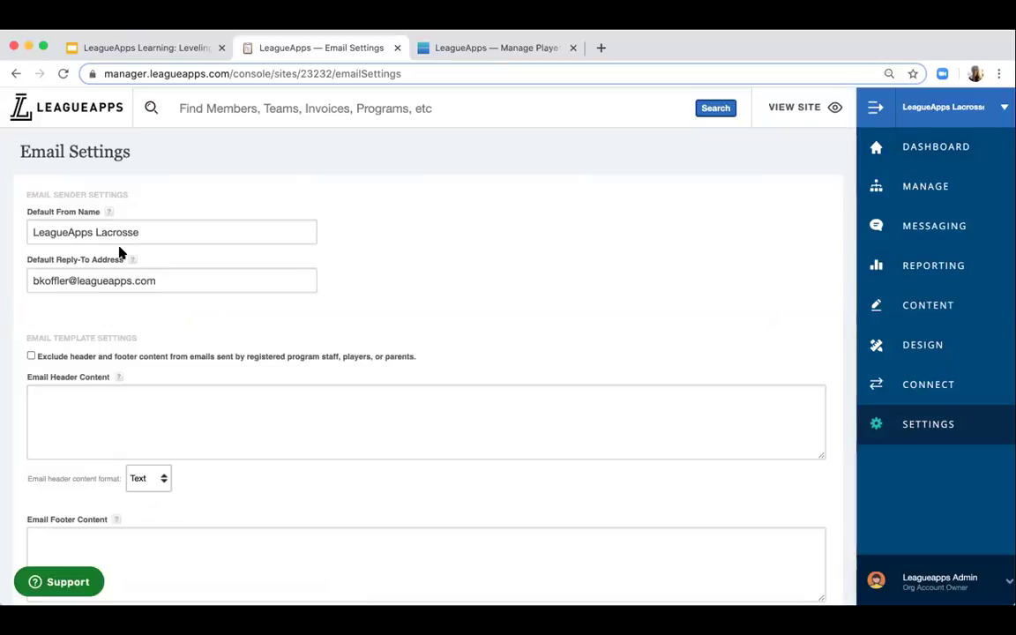
triple_click(64, 233)
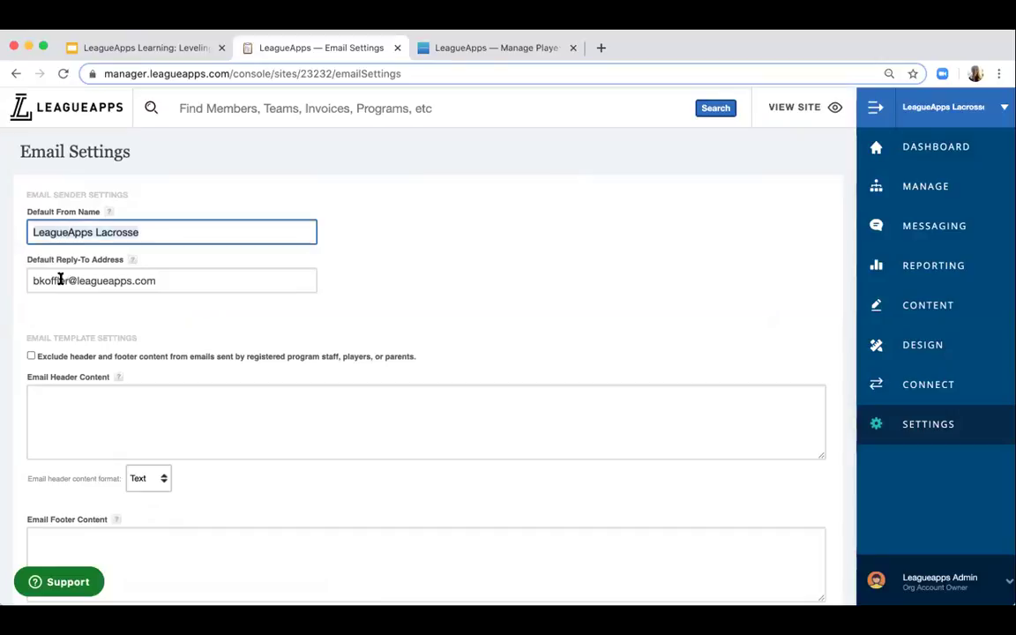
scroll(64, 302, "down", 5)
scroll(66, 306, "down", 2)
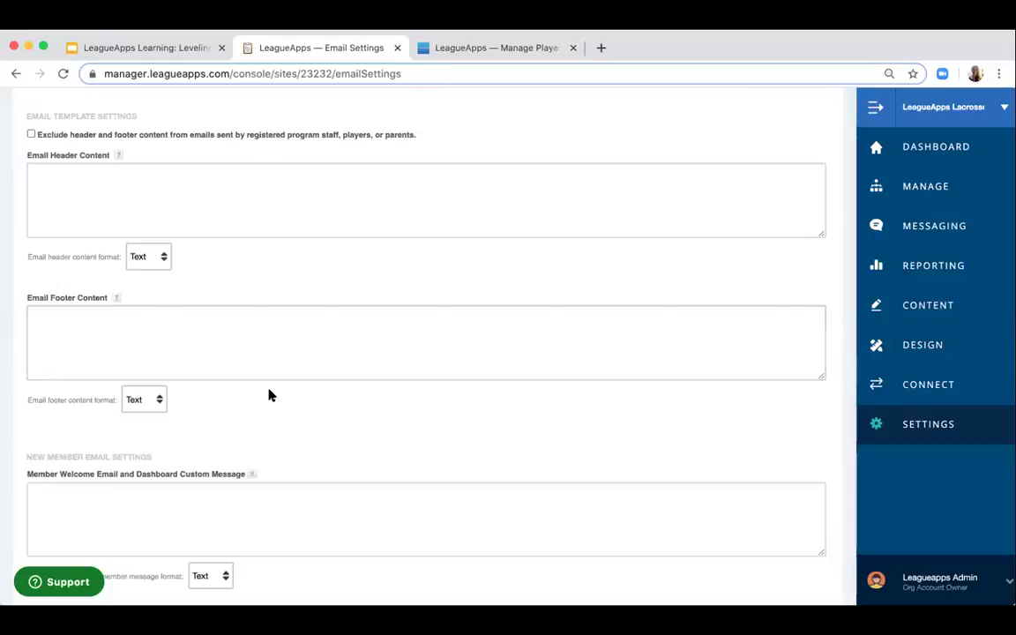
scroll(270, 395, "down", 1)
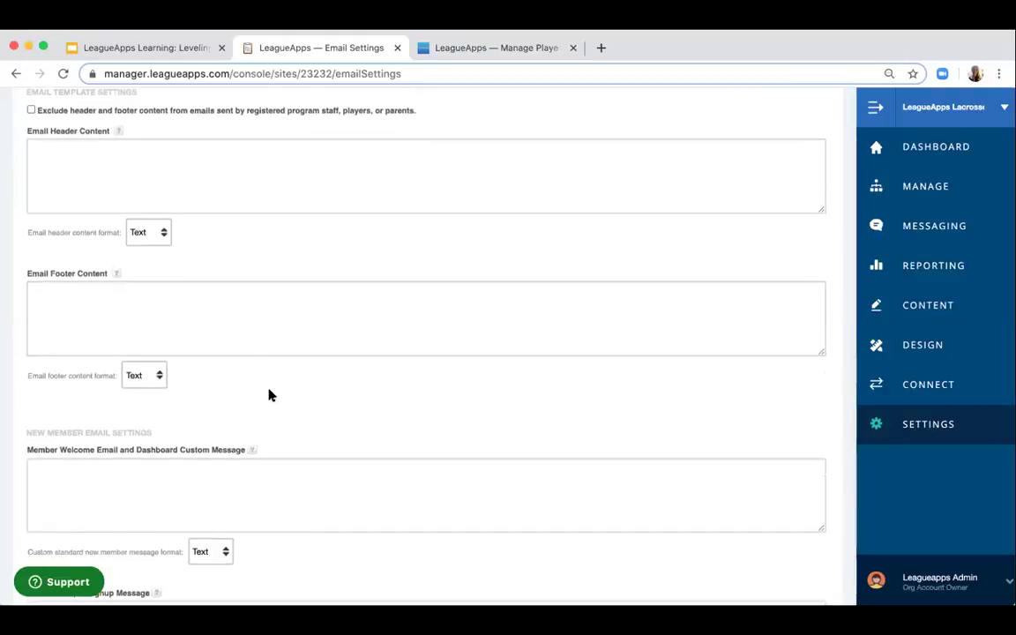
scroll(269, 395, "down", 3)
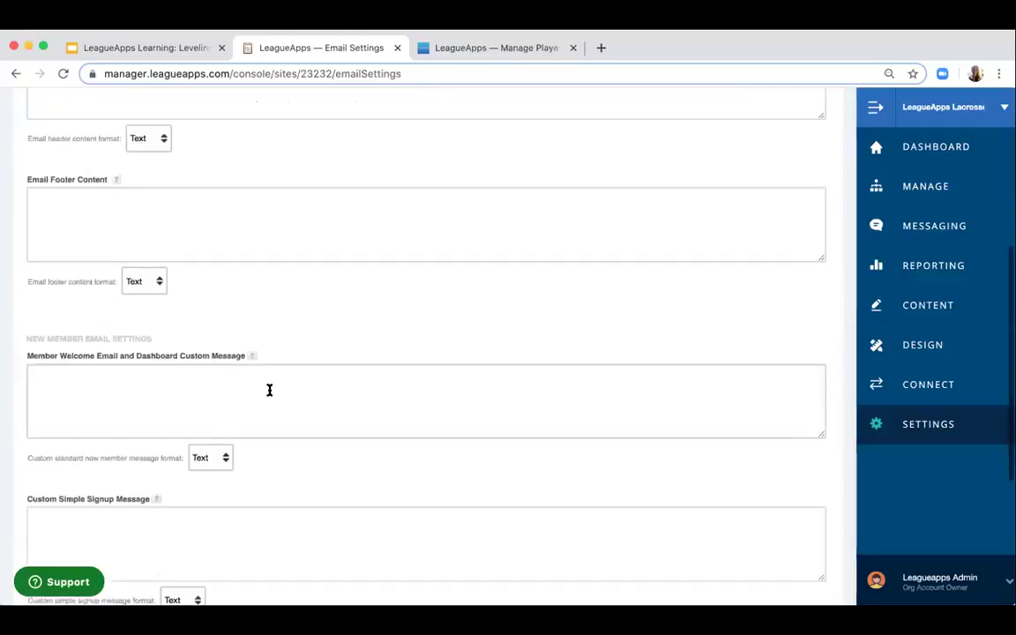
scroll(269, 390, "down", 1)
scroll(269, 389, "down", 3)
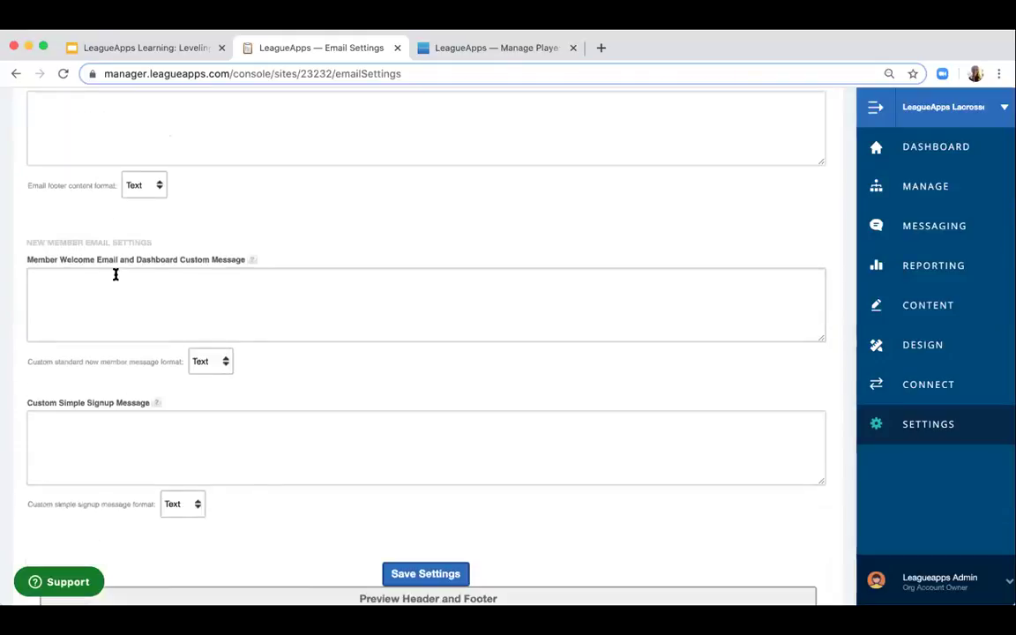
scroll(115, 275, "down", 3)
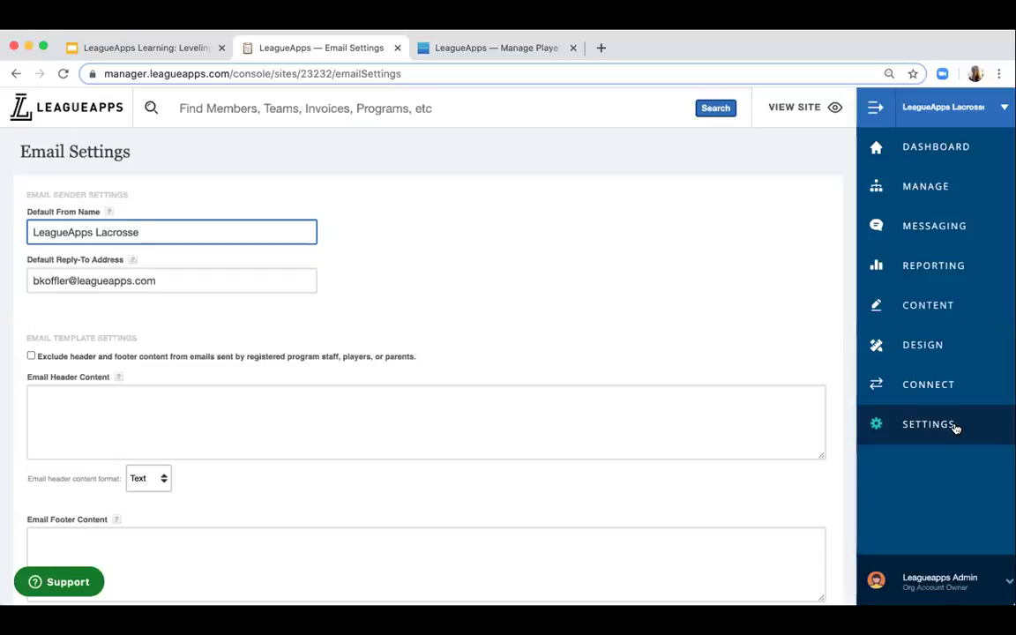
- Open the default registration settings and look through the options down to the custom registration confirmation messages
left_click(954, 427)
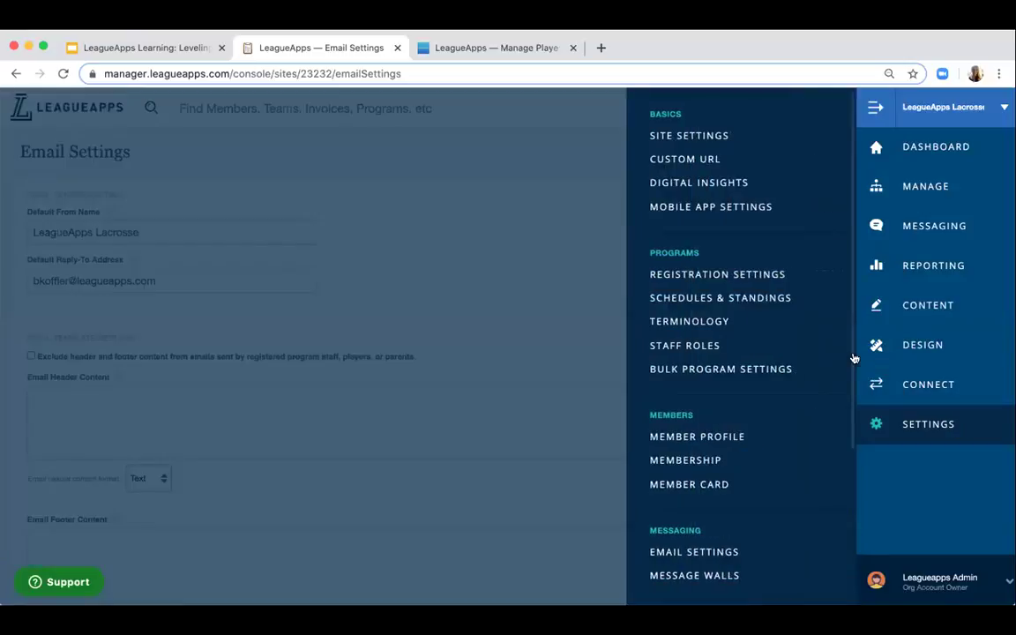
left_click(764, 276)
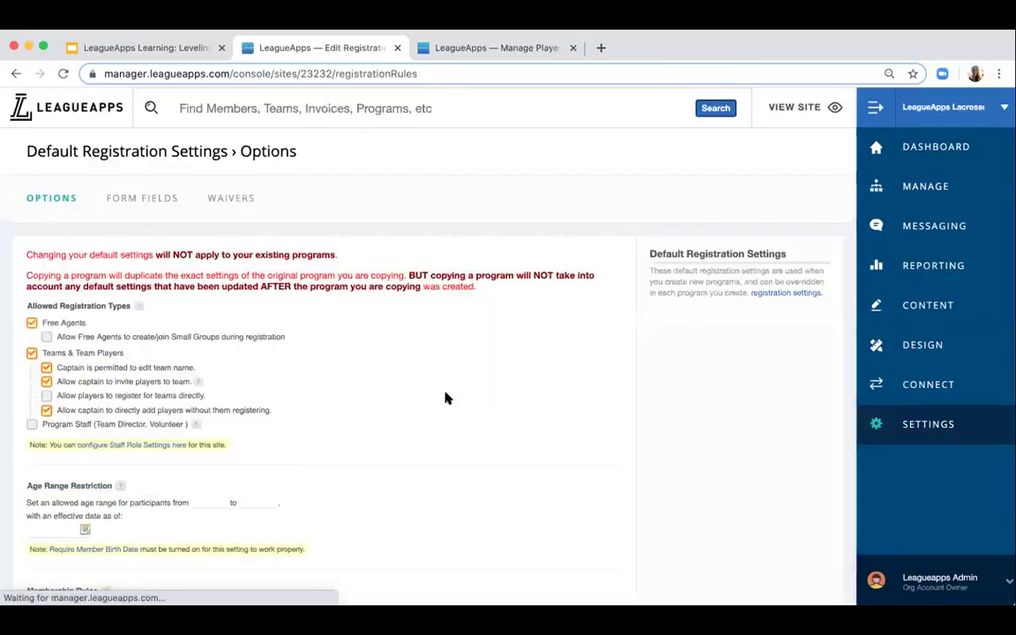
scroll(445, 399, "down", 3)
scroll(446, 399, "down", 20)
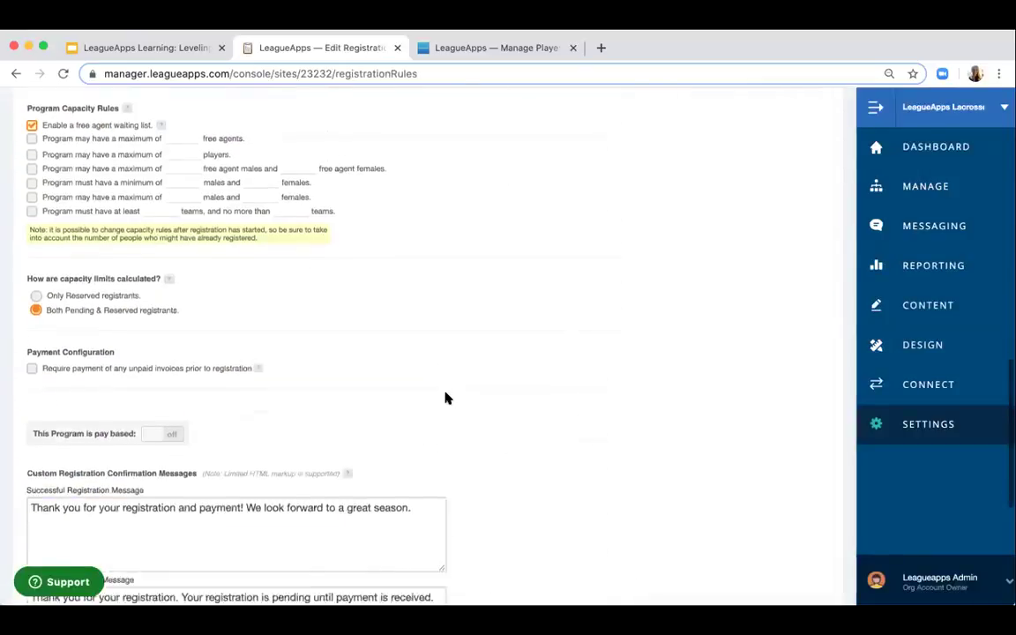
scroll(446, 398, "up", 20)
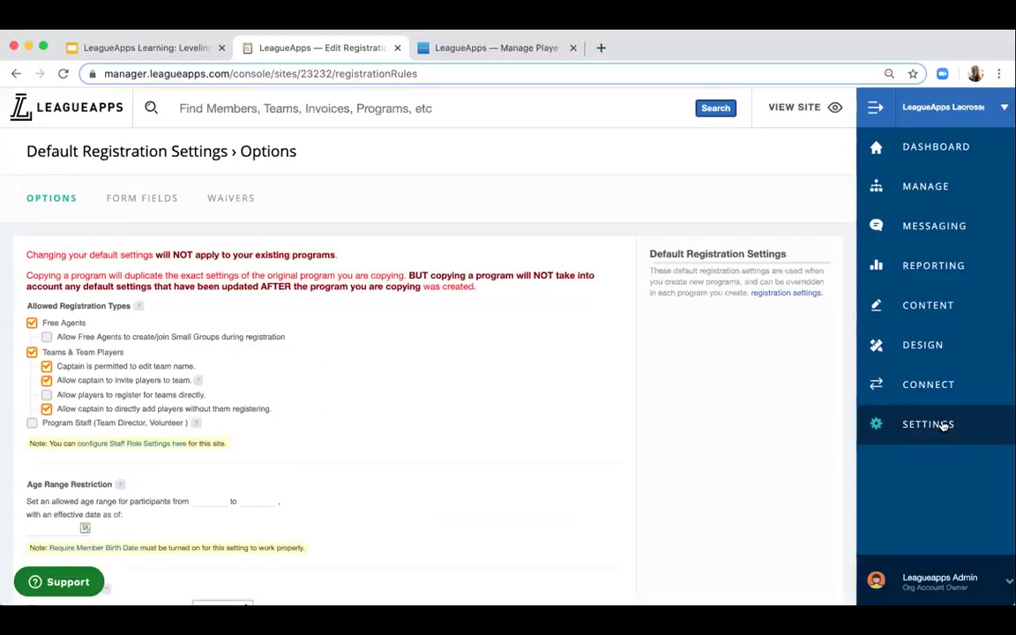
mouse_move(942, 425)
left_click(792, 278)
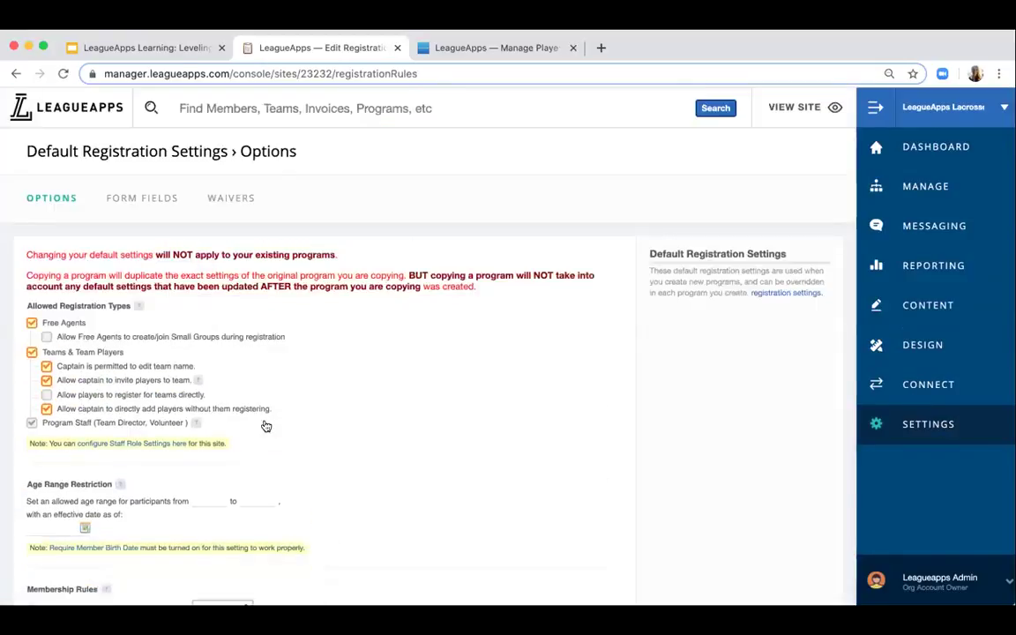
scroll(267, 426, "down", 10)
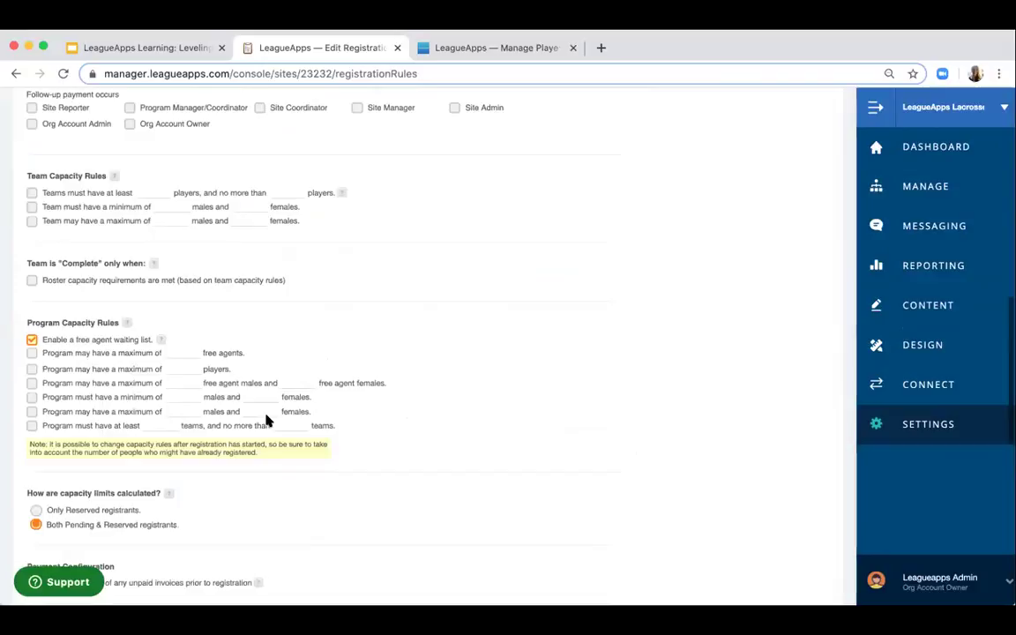
scroll(267, 422, "down", 5)
scroll(267, 419, "up", 10)
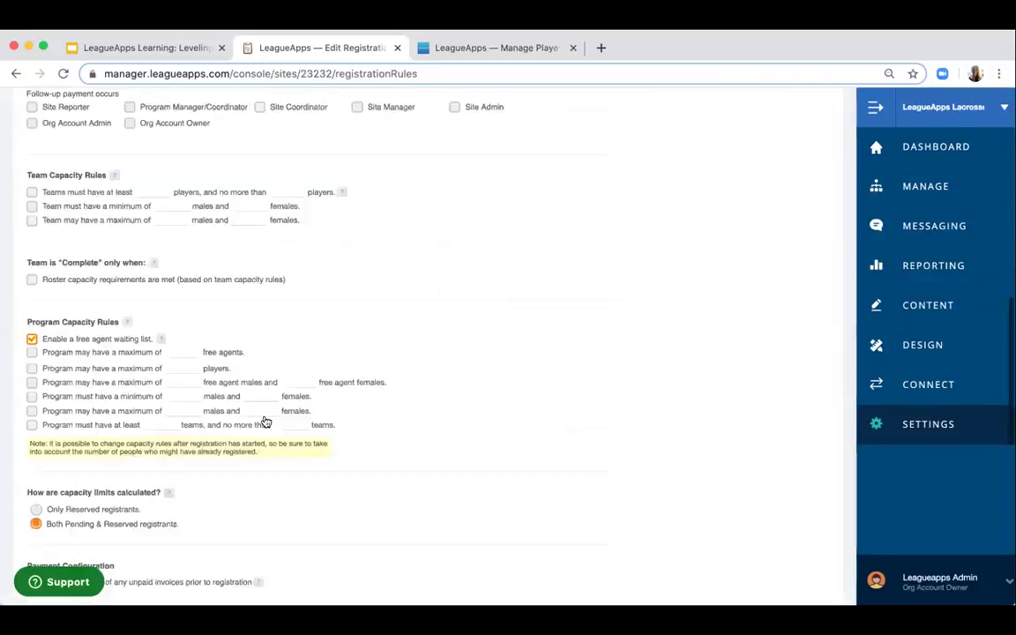
scroll(267, 422, "down", 3)
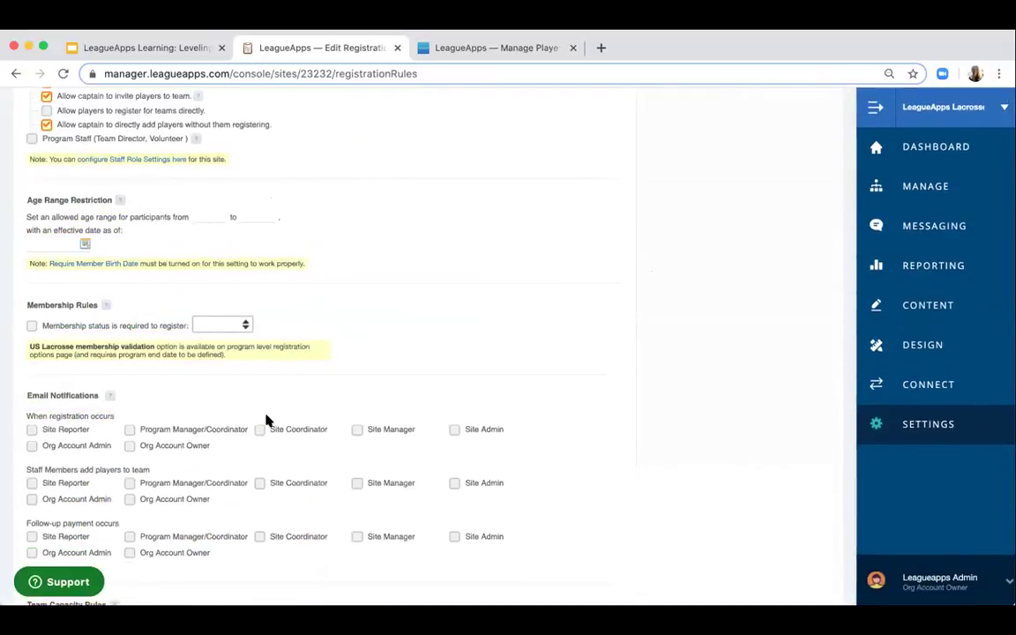
scroll(267, 422, "down", 5)
scroll(266, 421, "down", 6)
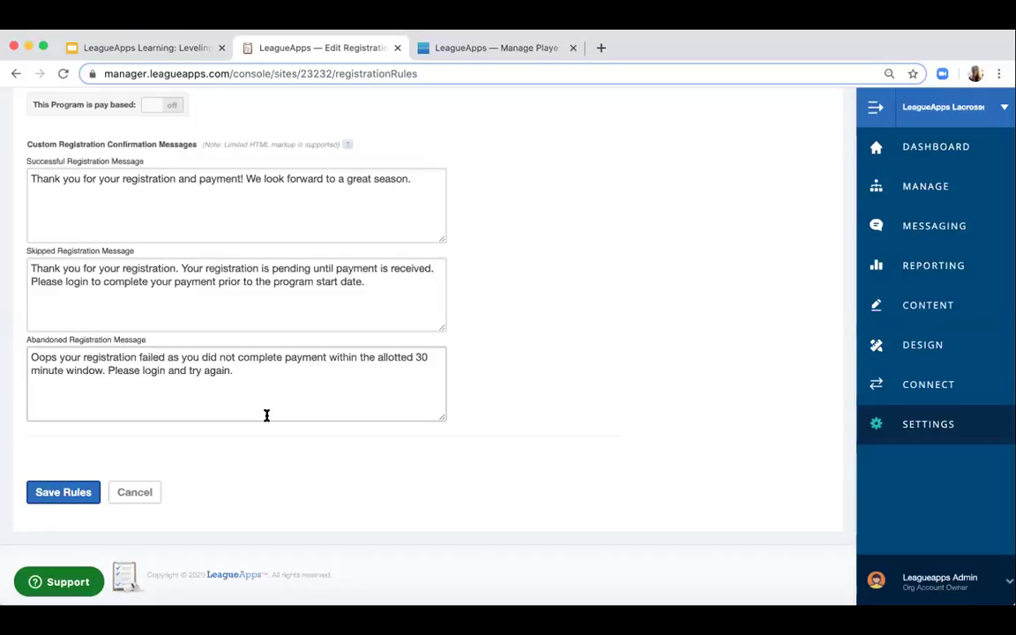
- Examine the default successful, skipped and abandoned registration messages
left_click(155, 231)
left_click(181, 300)
left_click(207, 370)
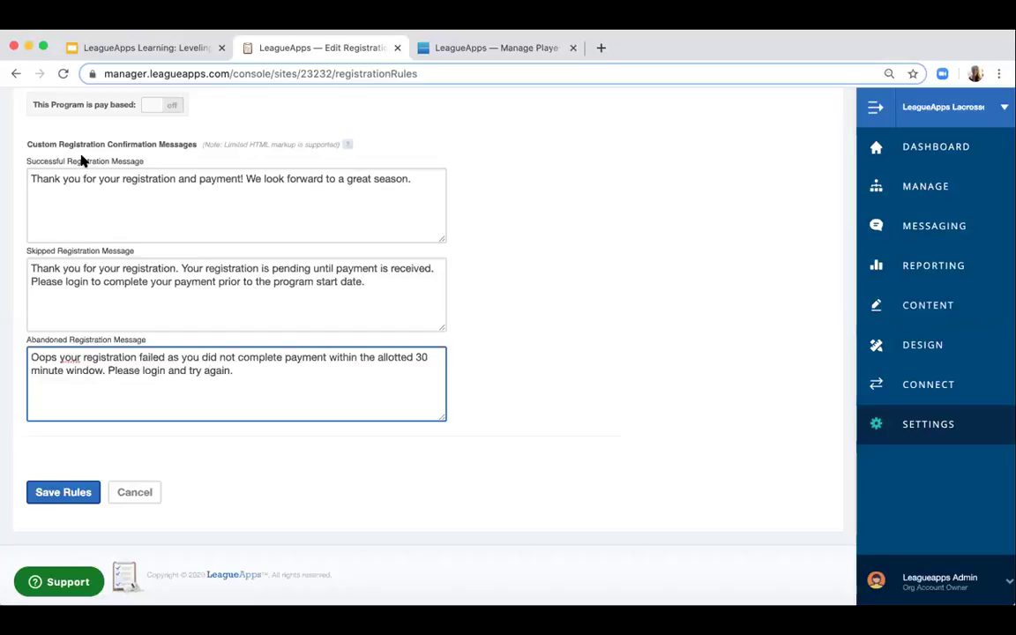
left_click(156, 305)
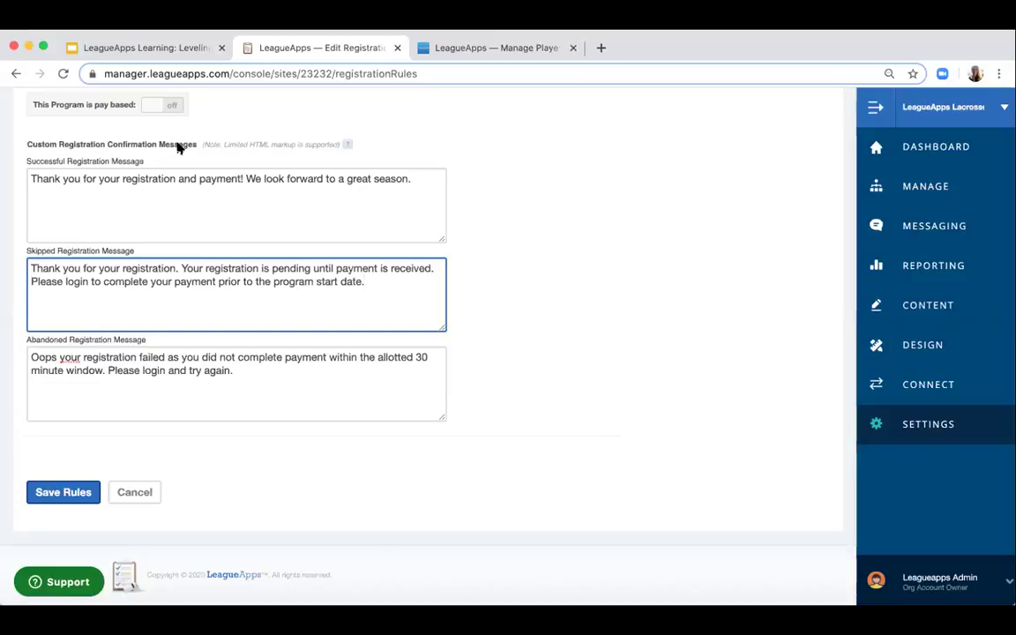
- Open the registration options of the 2020 Elite Team Try-Outs program and review its custom confirmation messages
left_click(944, 163)
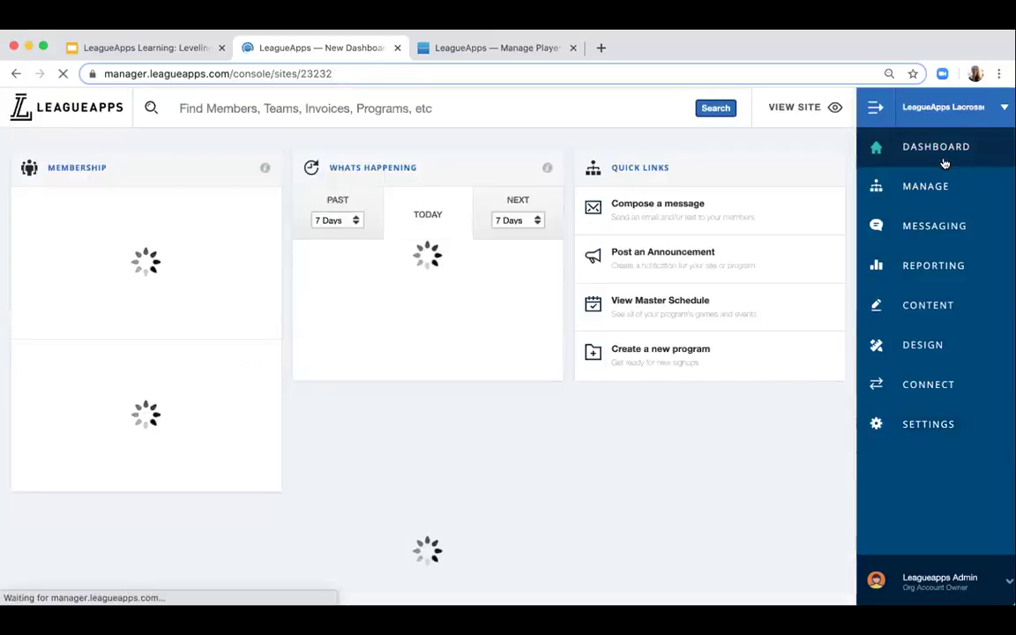
scroll(500, 246, "down", 5)
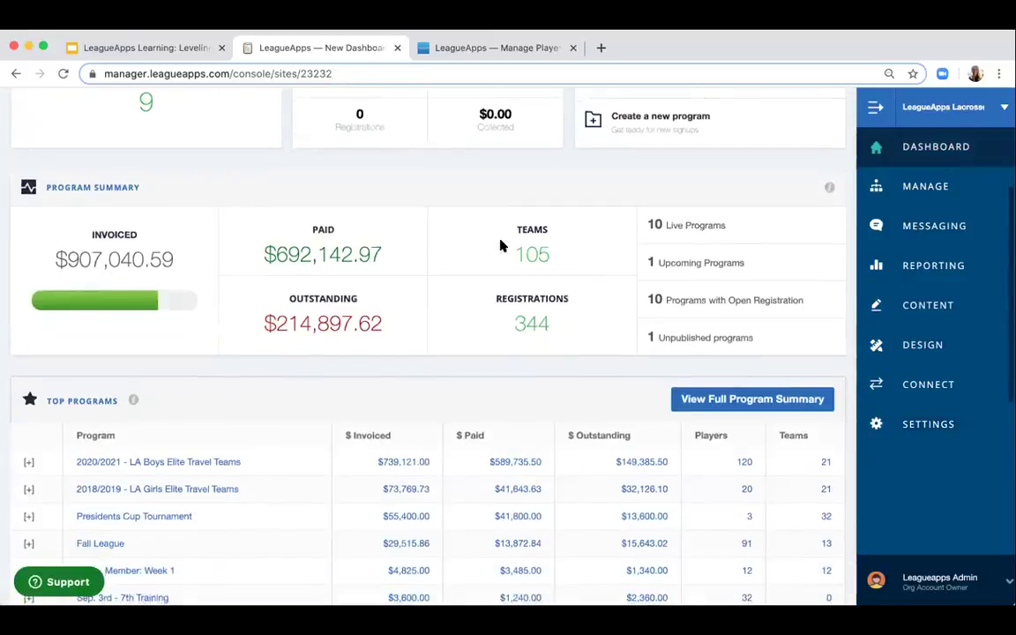
scroll(500, 246, "down", 5)
left_click(128, 409)
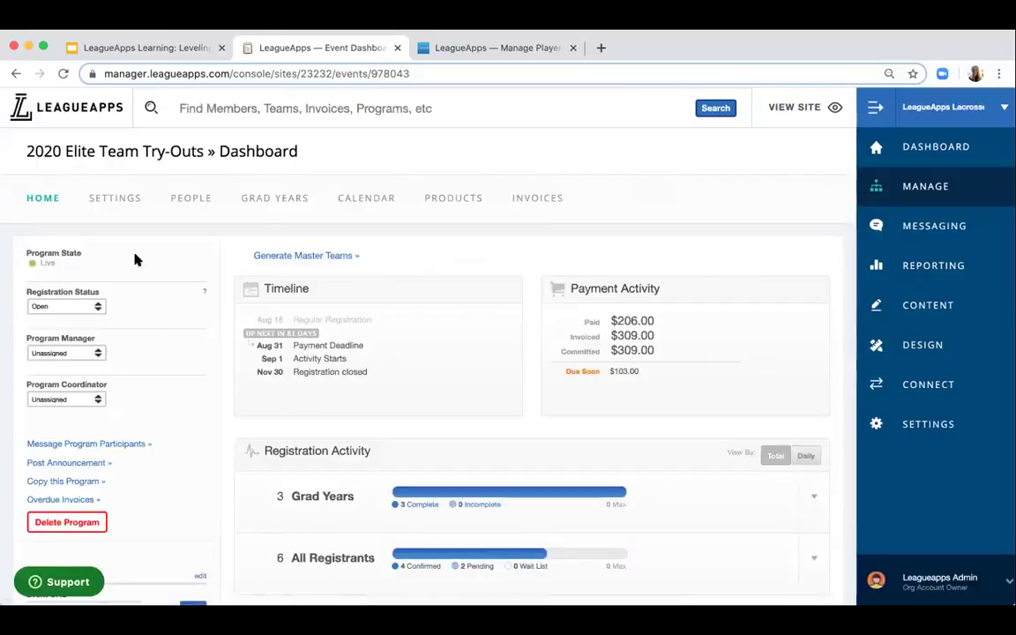
mouse_move(119, 199)
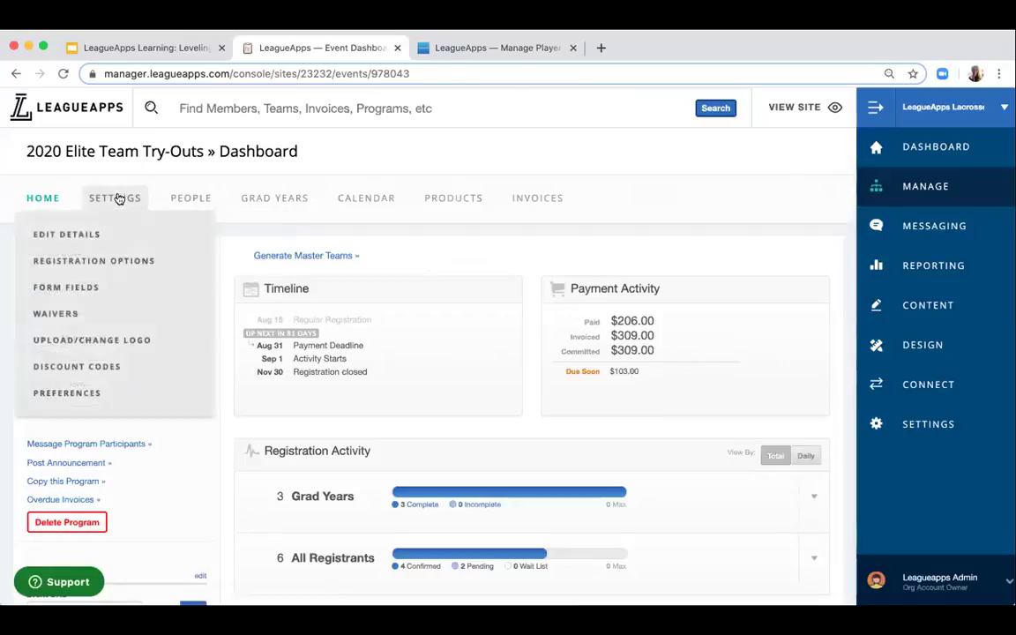
left_click(128, 270)
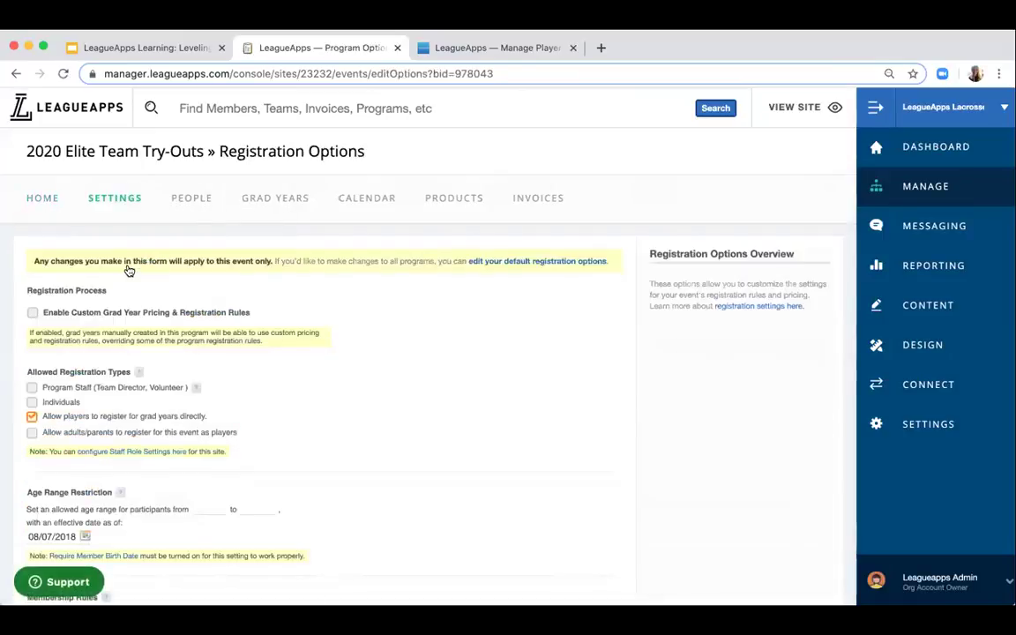
scroll(128, 270, "down", 15)
scroll(127, 267, "down", 4)
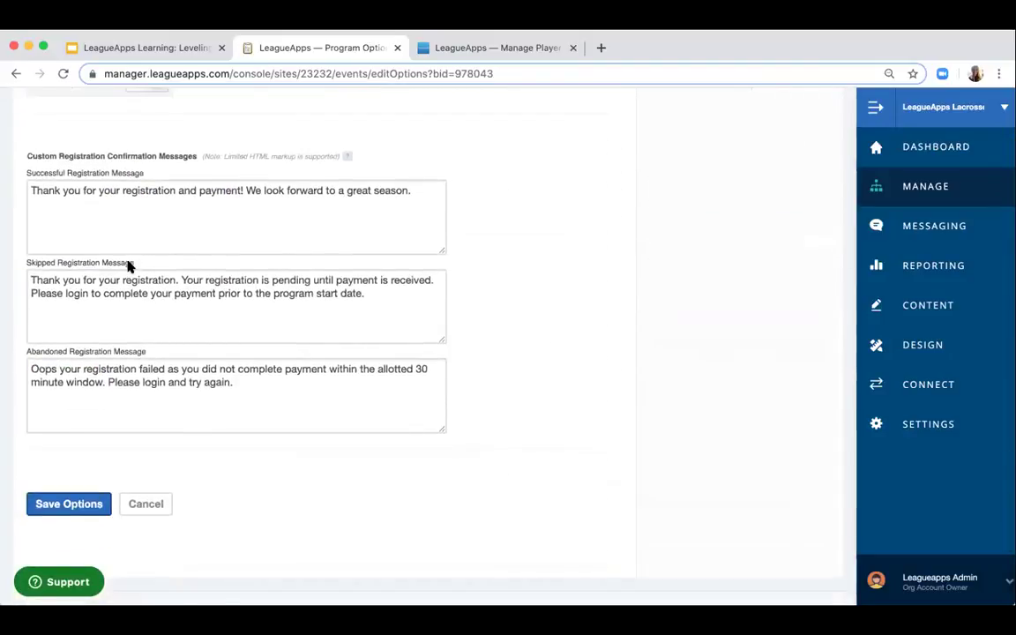
scroll(128, 267, "up", 10)
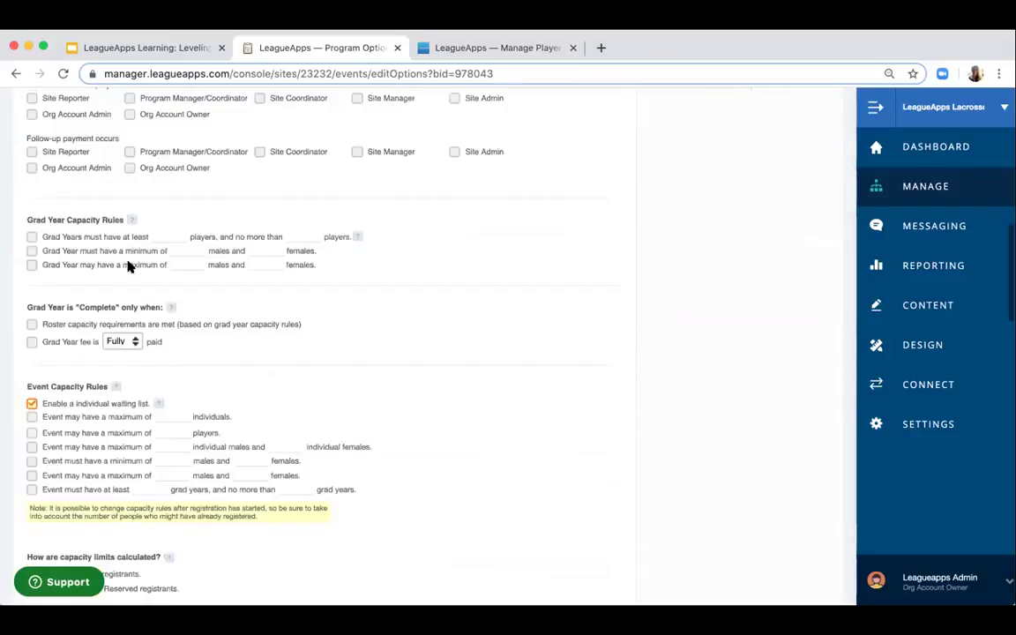
scroll(128, 266, "up", 10)
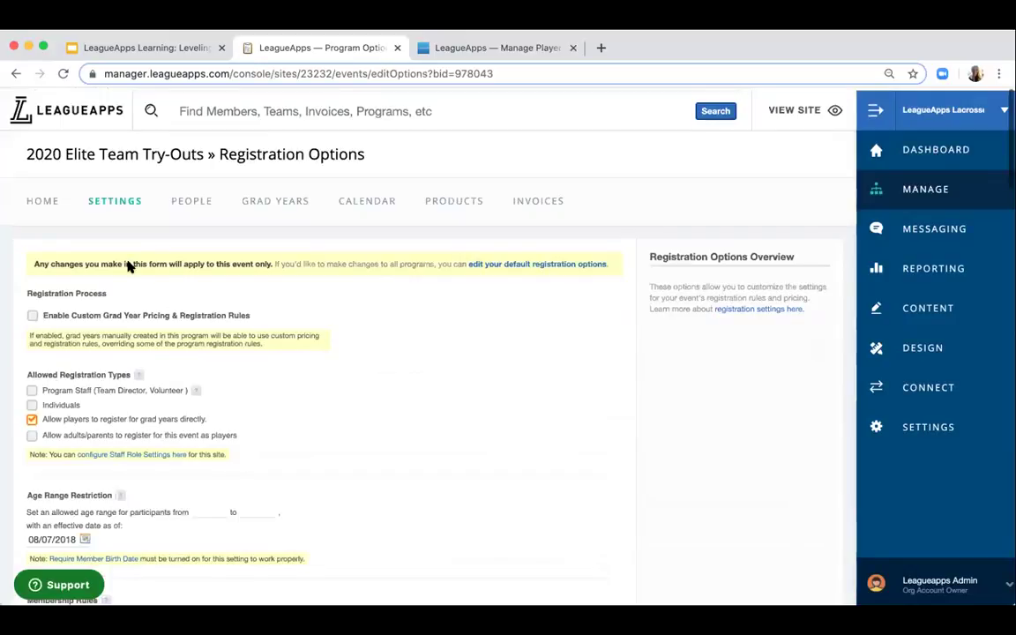
- Switch the event's payment deadline to No Payment Deadline and return it to By activity start date
scroll(66, 262, "down", 10)
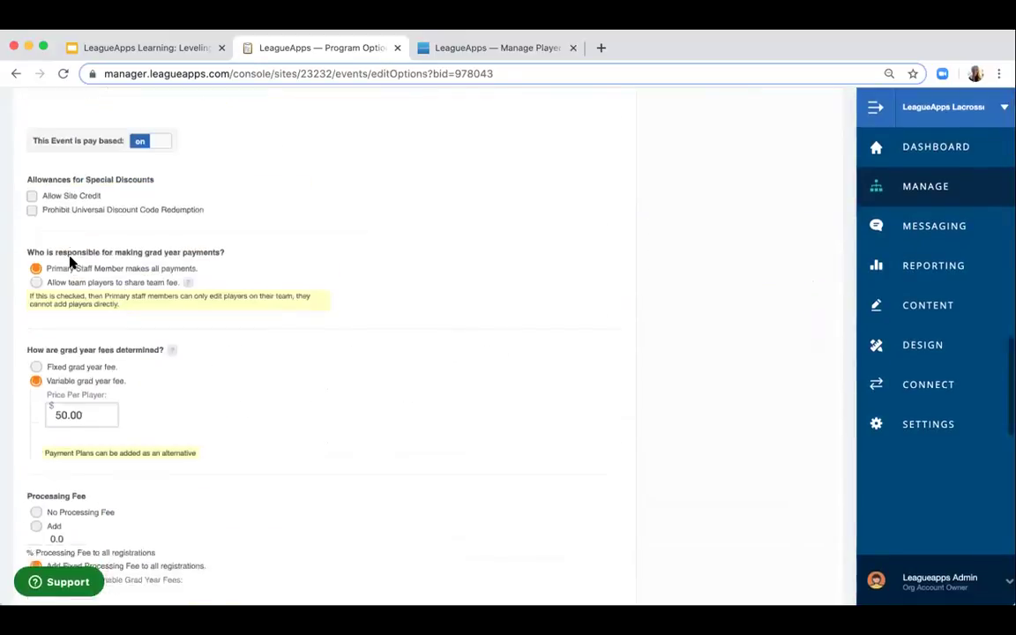
scroll(39, 314, "down", 5)
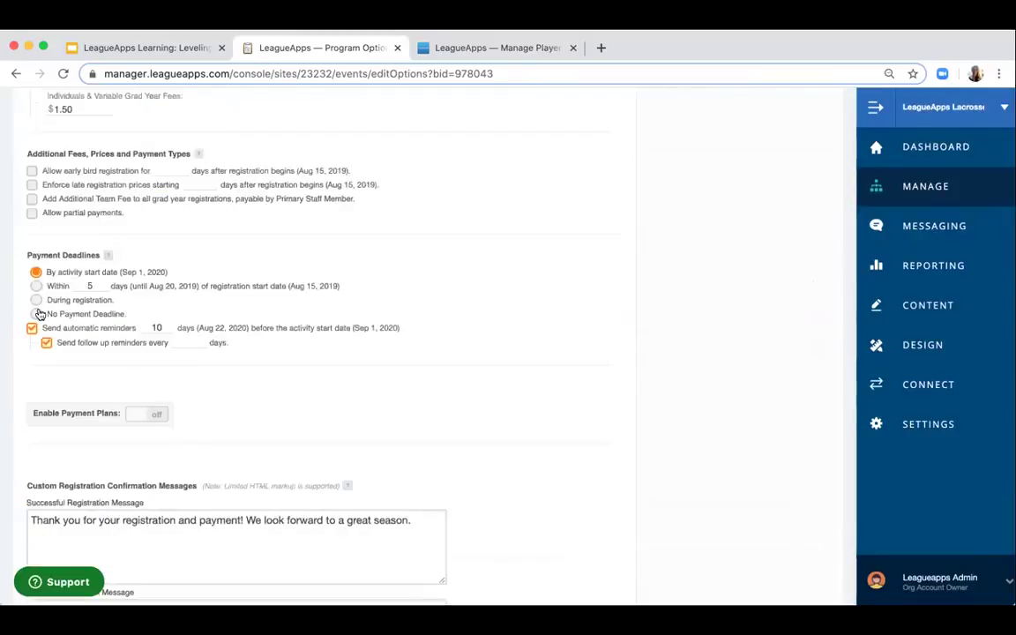
left_click(37, 315)
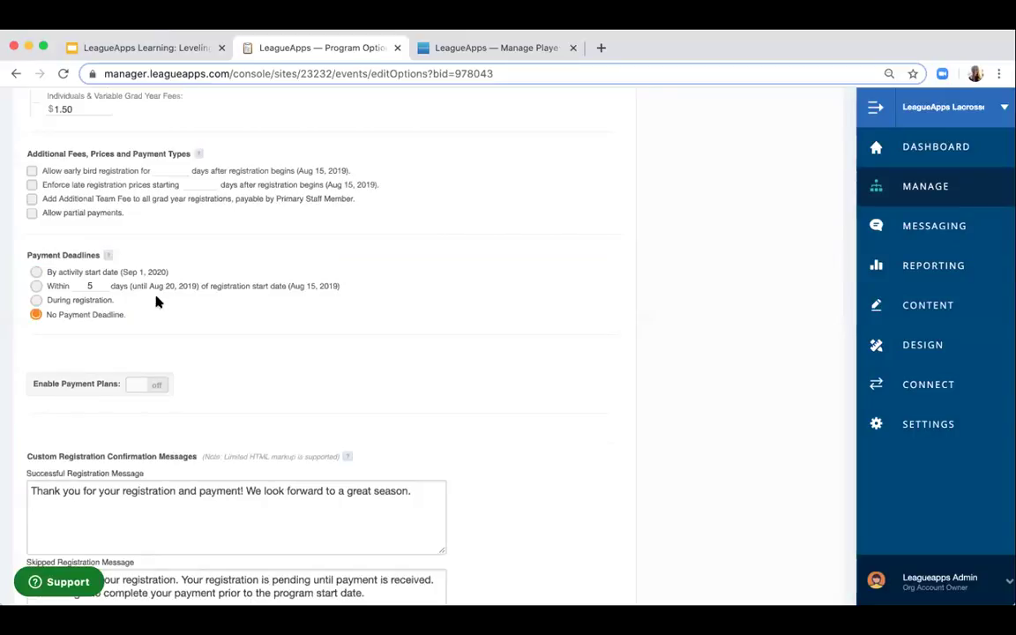
left_click(37, 274)
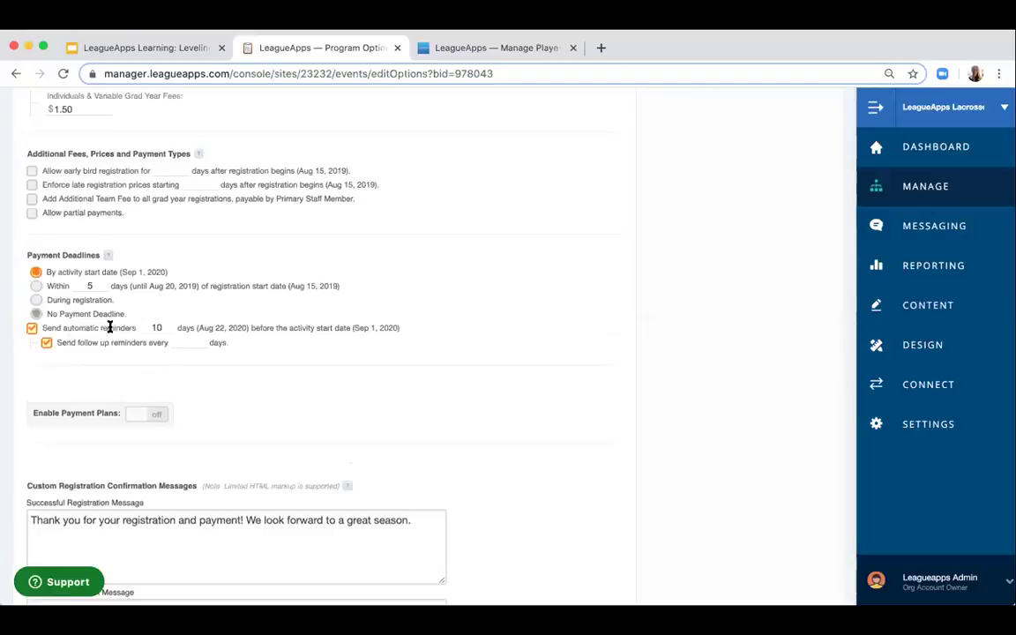
- Set the automatic payment reminders to be sent 30 days before the activity start date
double_click(156, 327)
key("BackSpace")
type("1")
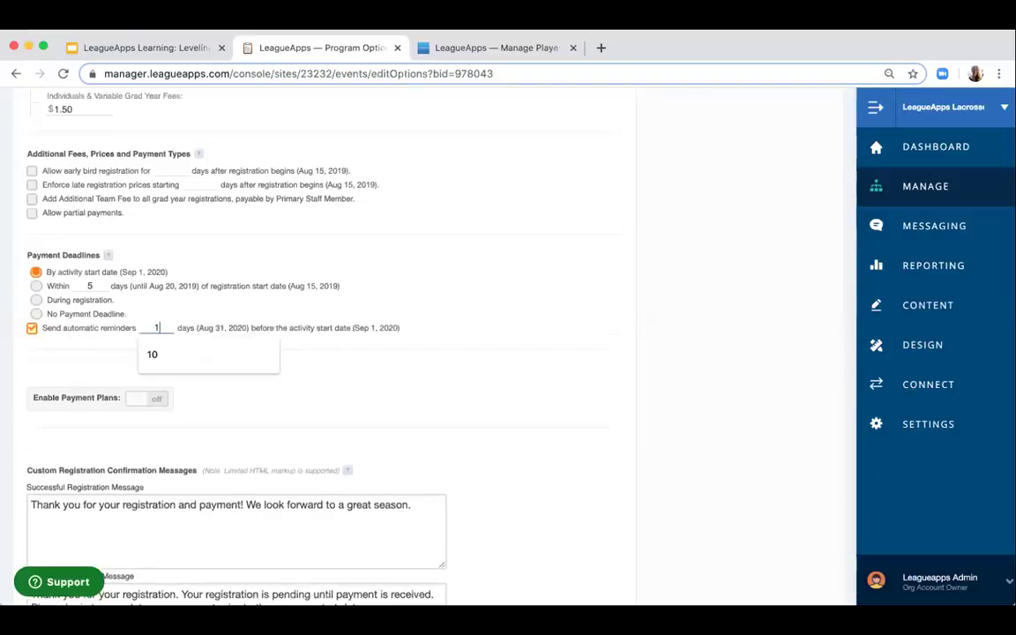
key("BackSpace")
type("30")
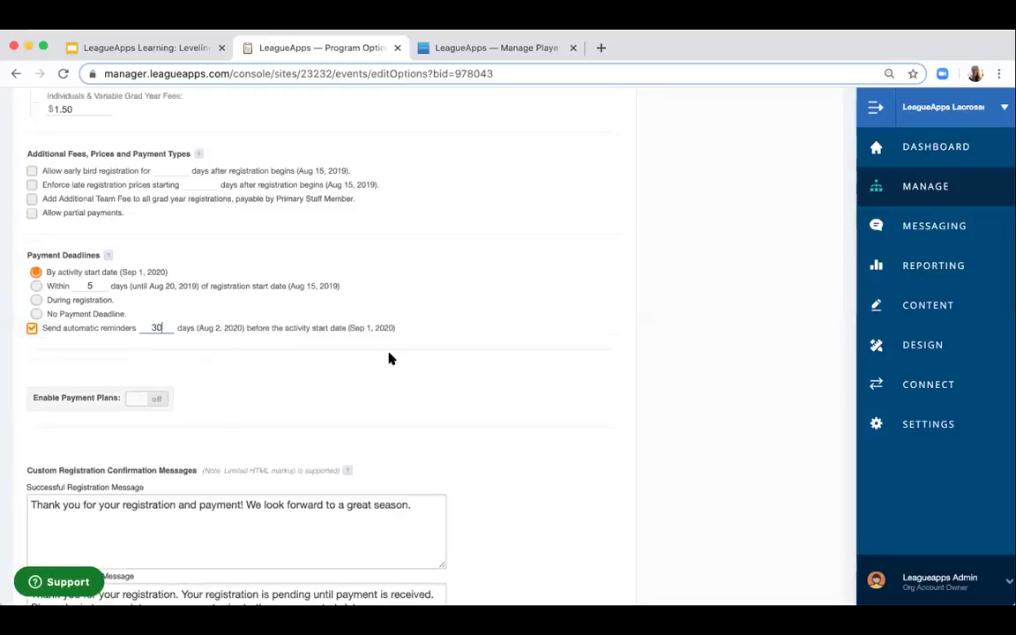
- Set the automatic payment reminders back to 10 days before the activity start date
key("BackSpace")
key("BackSpace")
type("10")
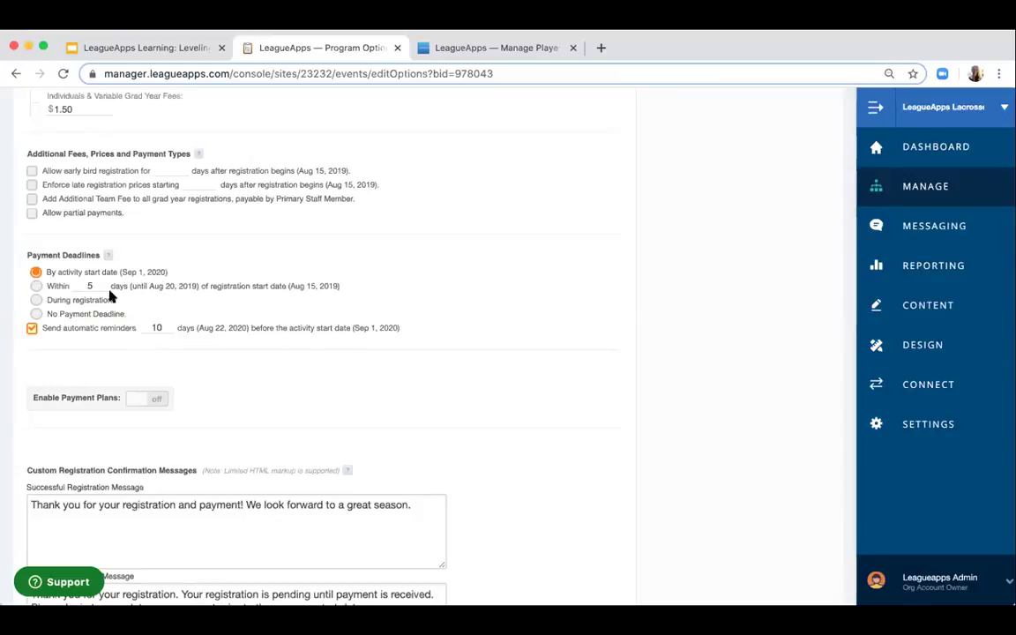
- Switch the payment deadline to During registration and return it to By activity start date
left_click(36, 299)
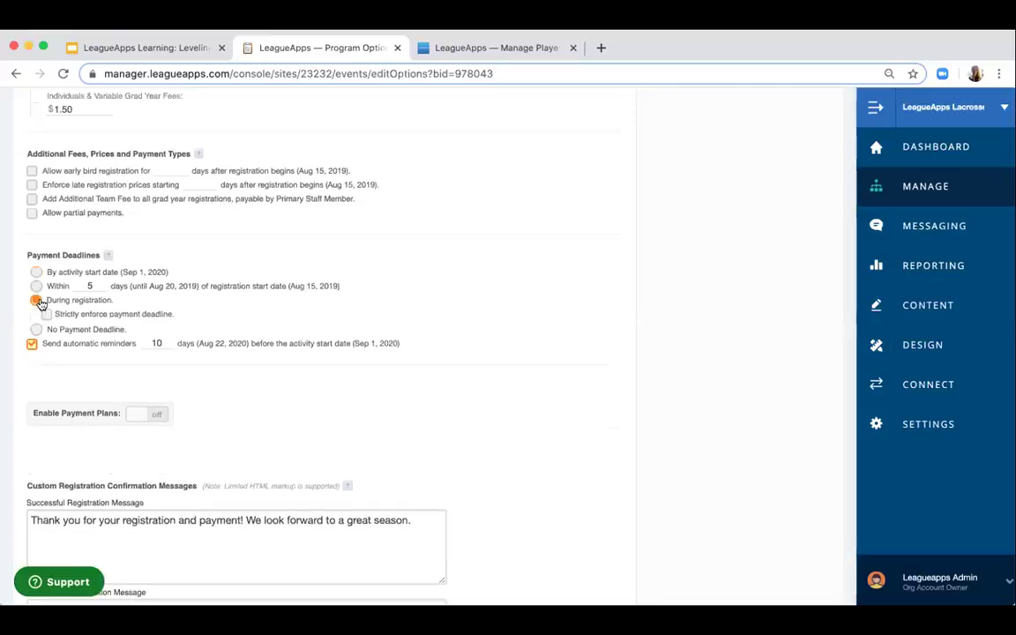
left_click(36, 273)
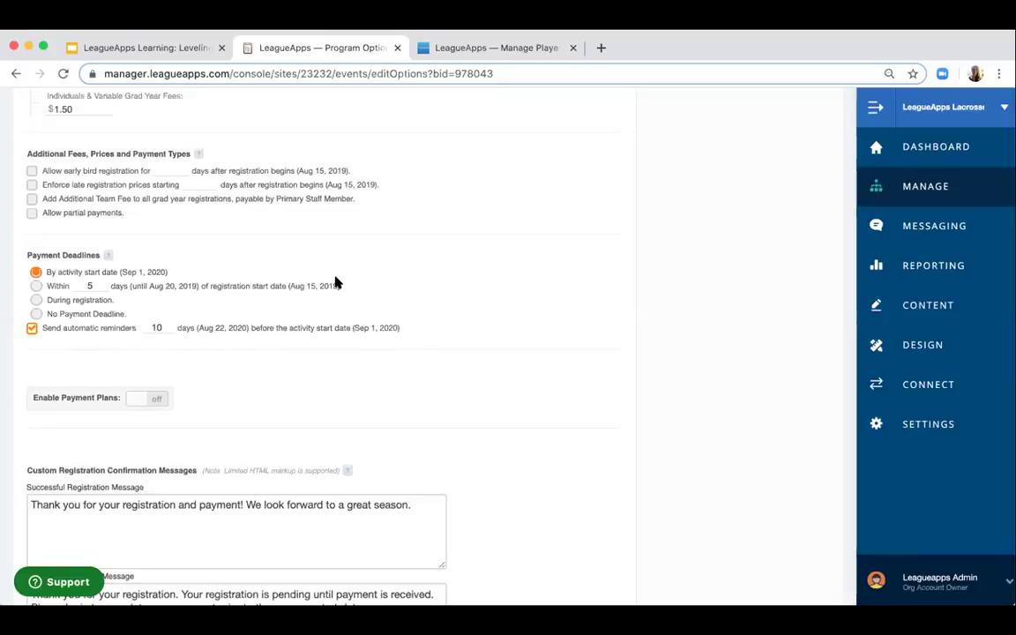
- Open the 2020 Elite Team Try-Outs event's preferences and go to the Game/Event Reminder Email setting
scroll(335, 284, "up", 5)
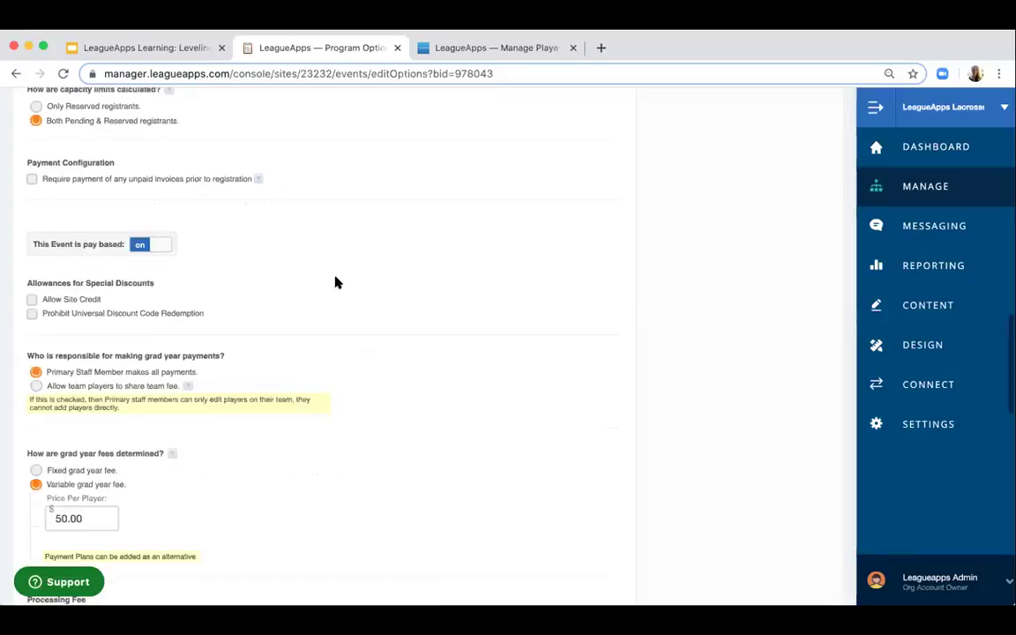
scroll(335, 283, "up", 10)
mouse_move(113, 199)
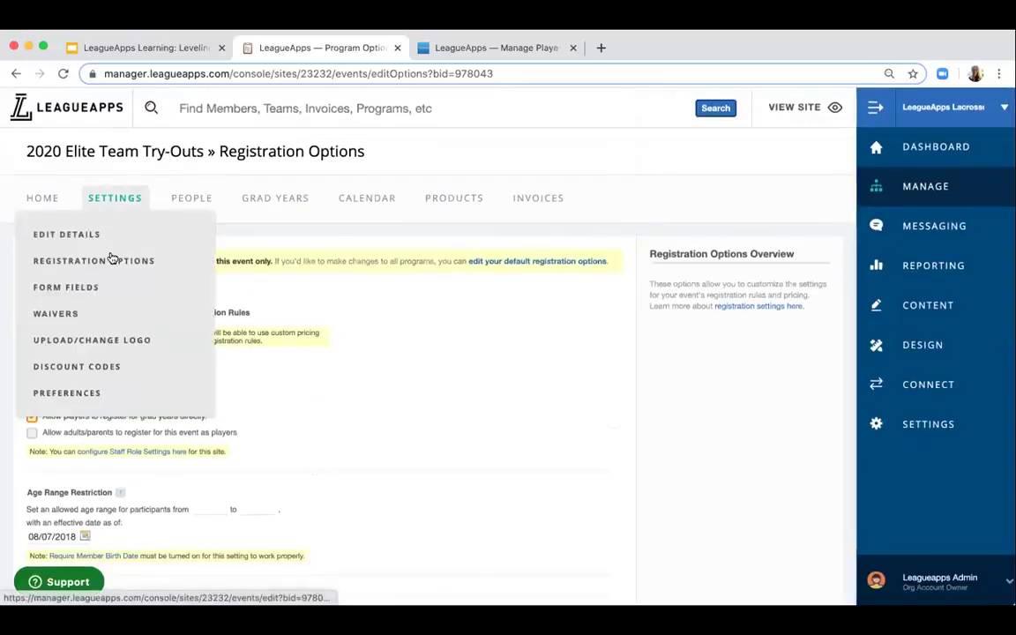
left_click(113, 393)
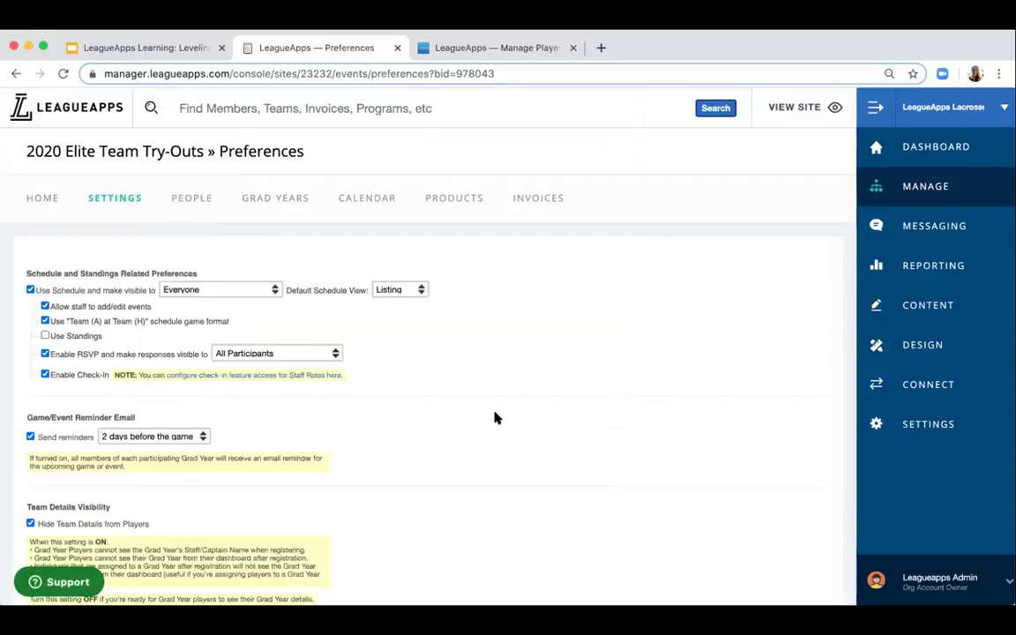
left_click(109, 196)
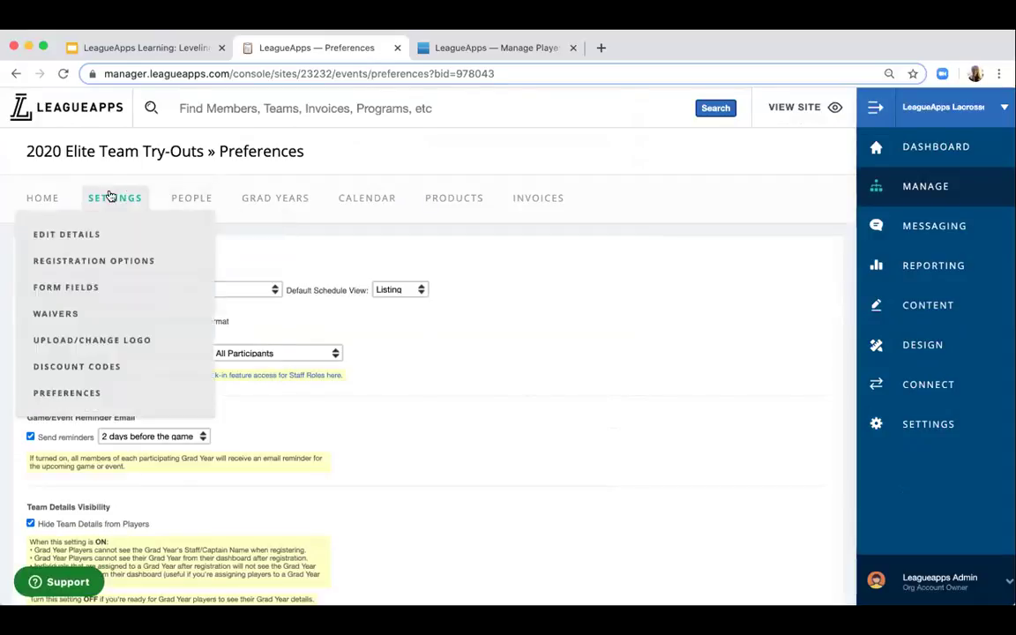
left_click(125, 393)
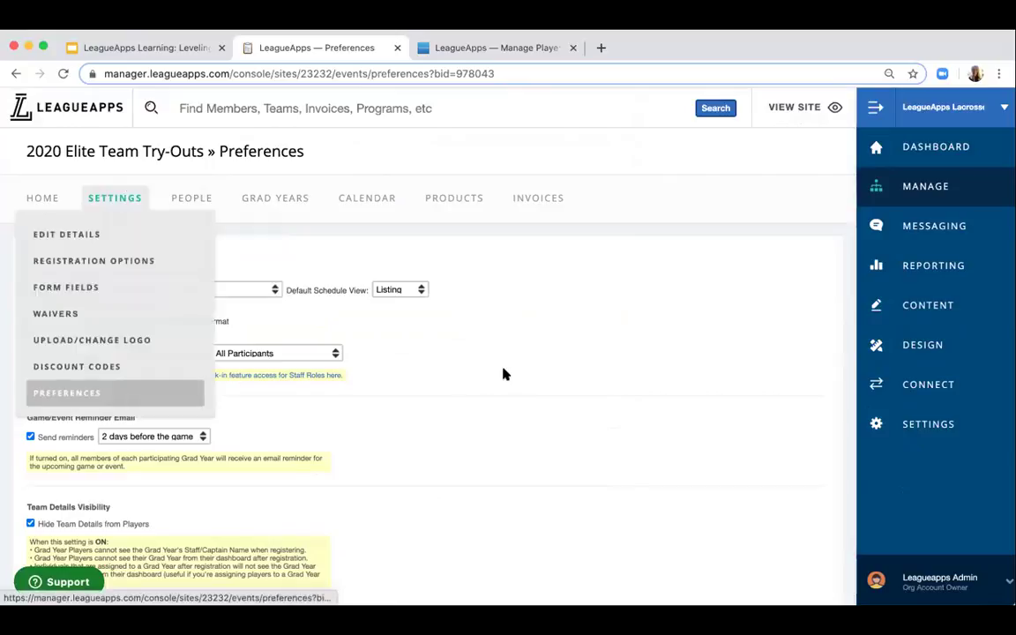
scroll(265, 370, "down", 1)
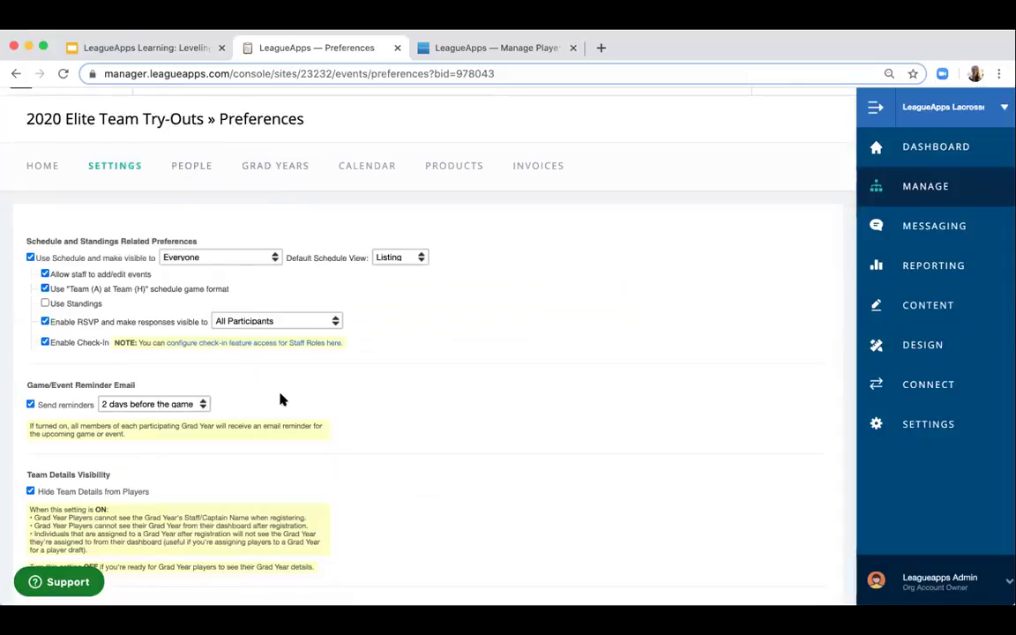
scroll(53, 383, "down", 1)
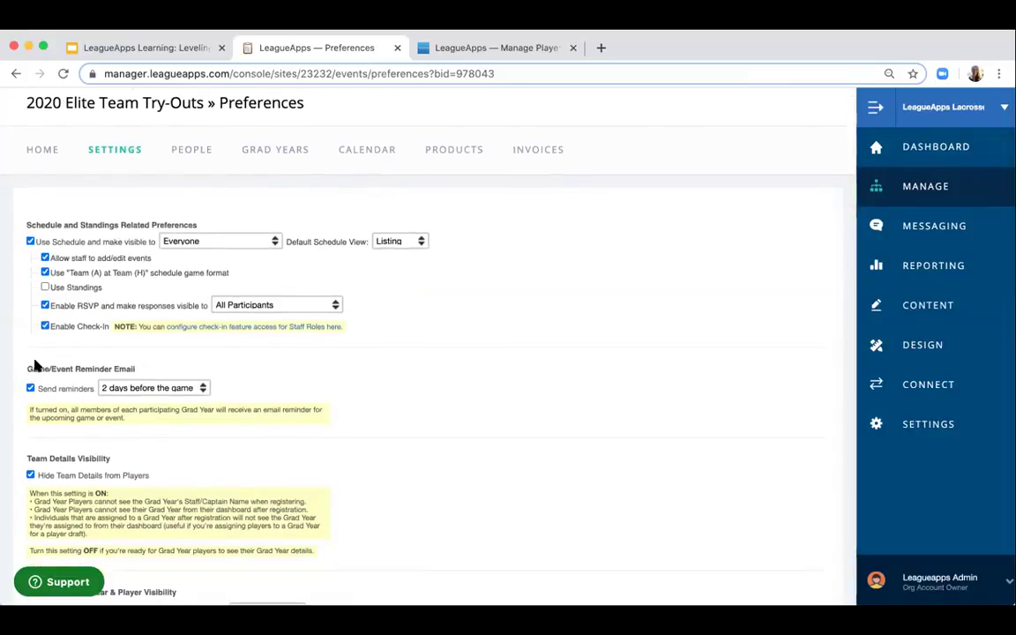
scroll(36, 365, "down", 3)
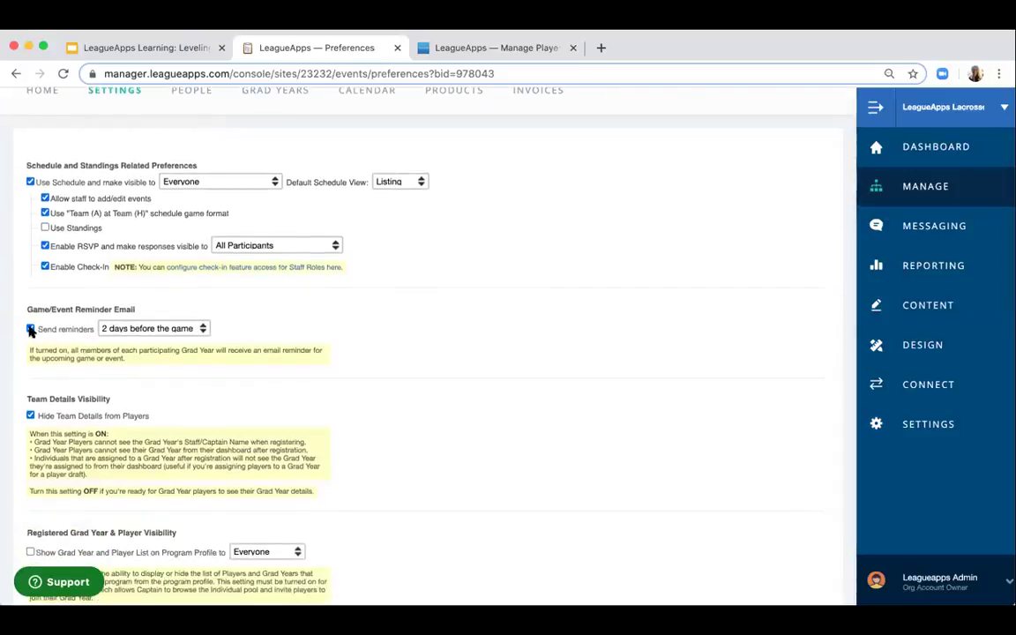
- Toggle Send reminders for game and event emails, leaving it on, and view the timing choices while keeping 2 days before the game
left_click(30, 329)
left_click(30, 329)
left_click(30, 328)
left_click(187, 328)
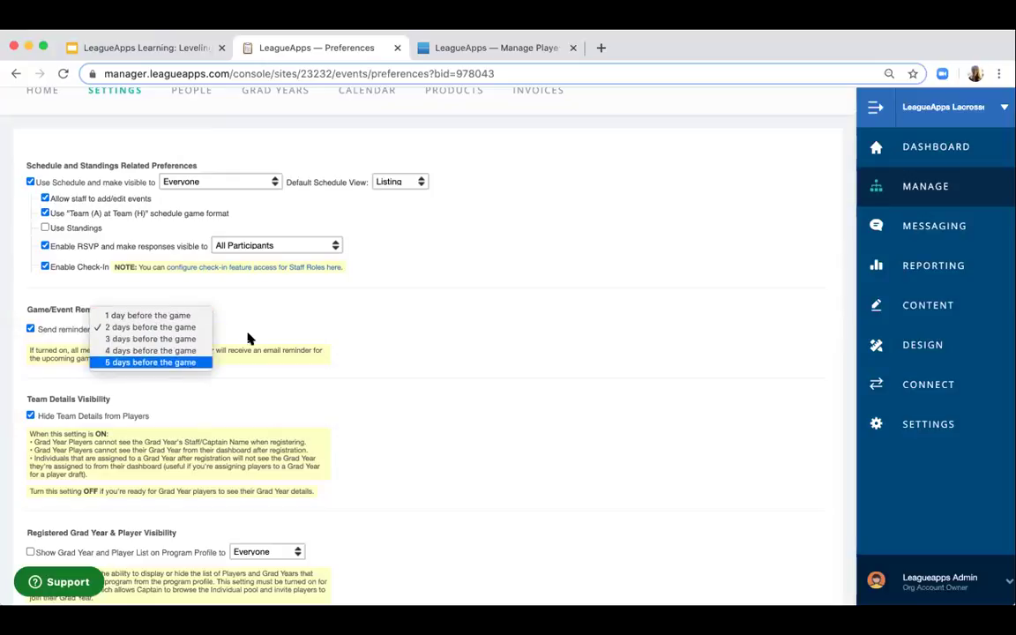
left_click(306, 340)
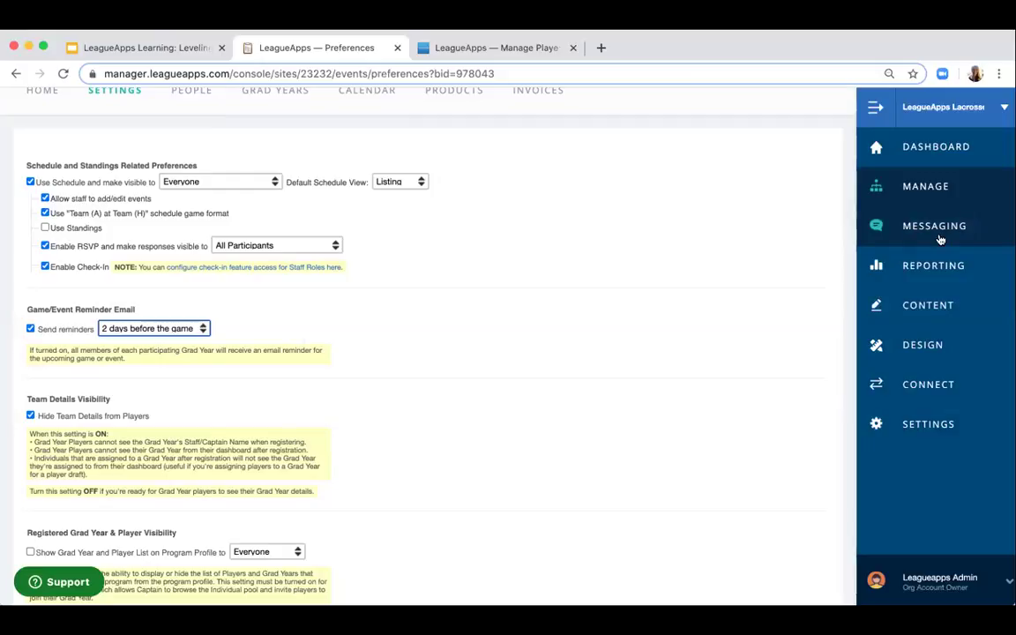
- Start composing a new message and choose An email as its type
left_click(908, 228)
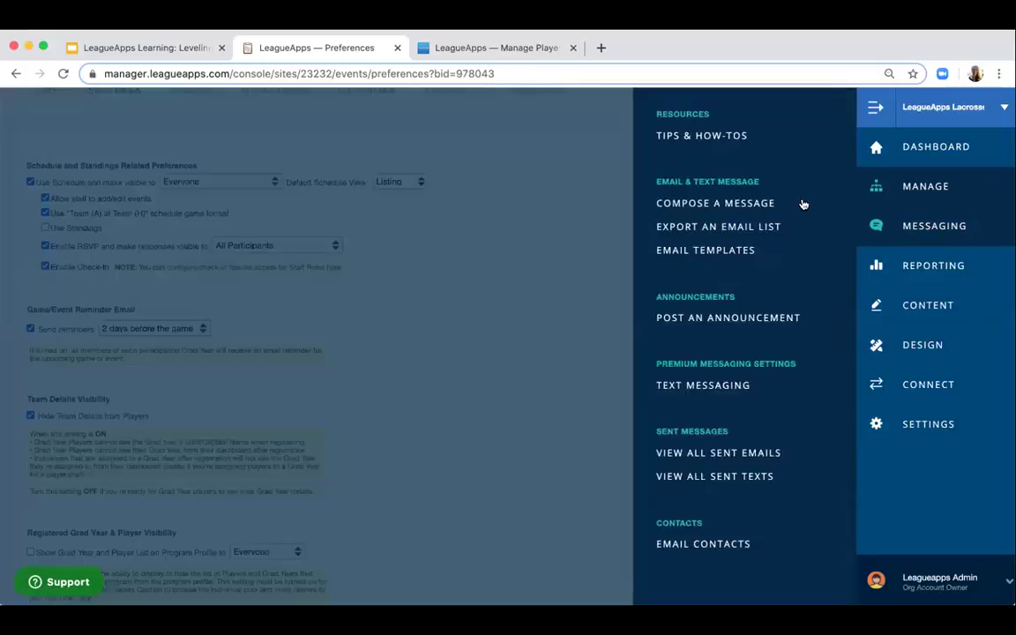
left_click(802, 204)
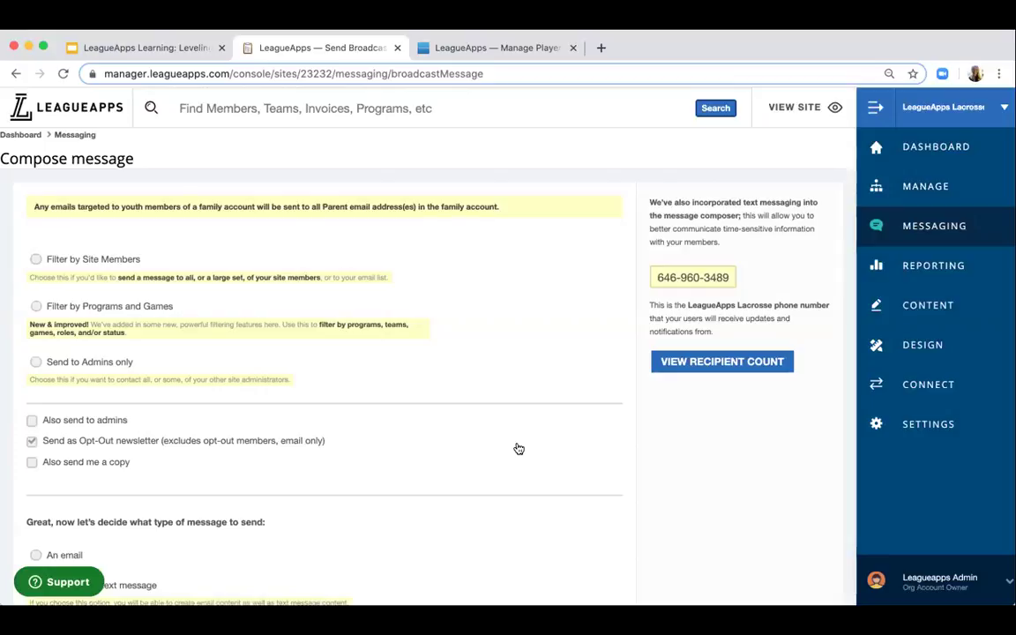
scroll(519, 449, "down", 8)
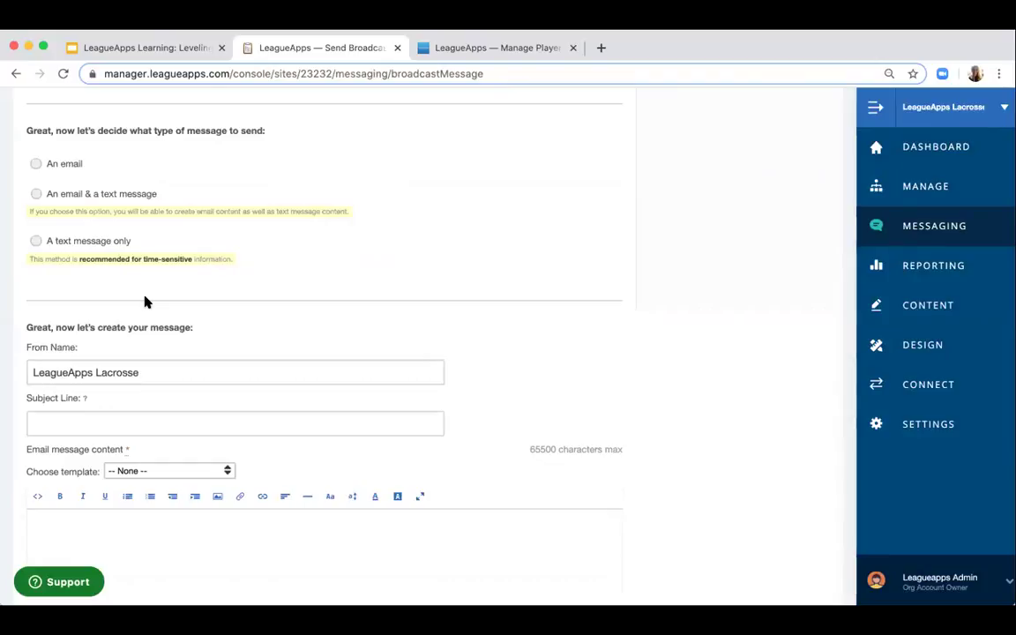
right_click(34, 165)
left_click(34, 166)
left_click(33, 166)
scroll(245, 329, "down", 3)
scroll(239, 324, "up", 3)
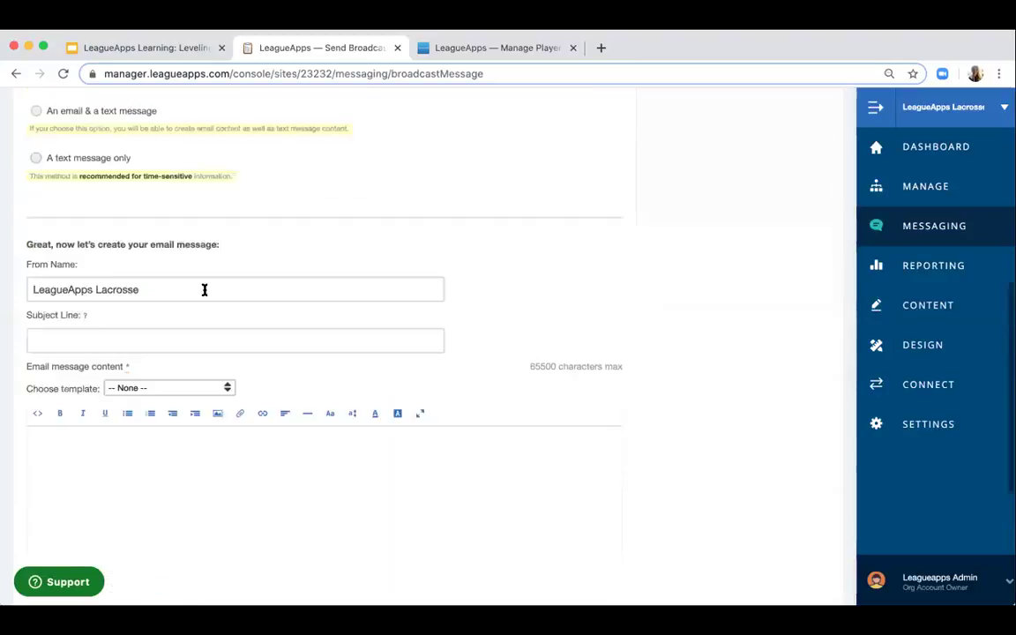
- Switch the message type to An email & a text message and review the text message content section
left_click(36, 116)
scroll(290, 263, "up", 1)
scroll(291, 263, "down", 3)
scroll(290, 263, "down", 3)
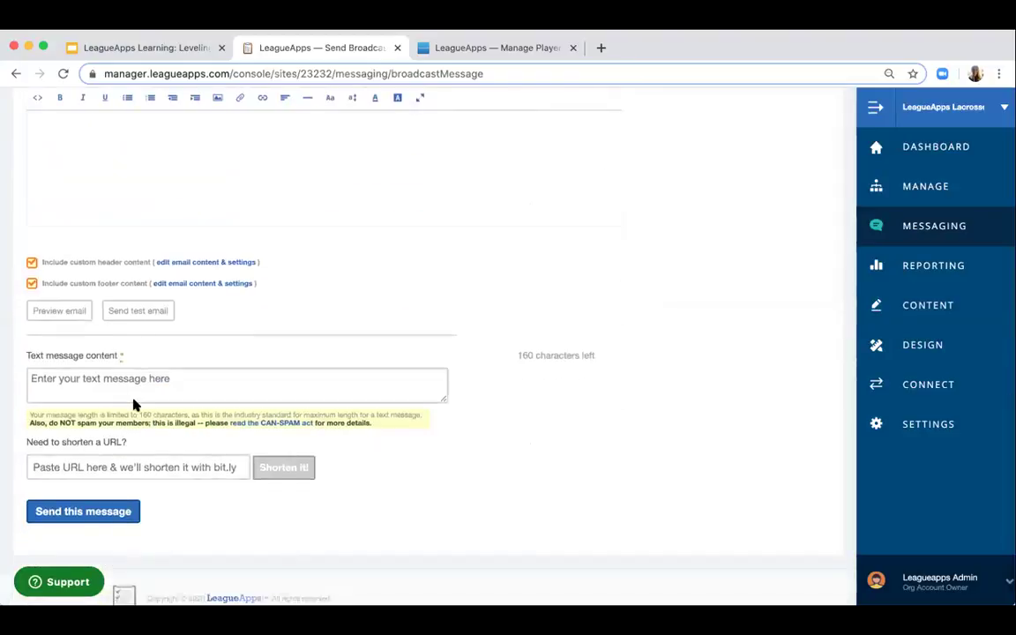
scroll(326, 270, "up", 3)
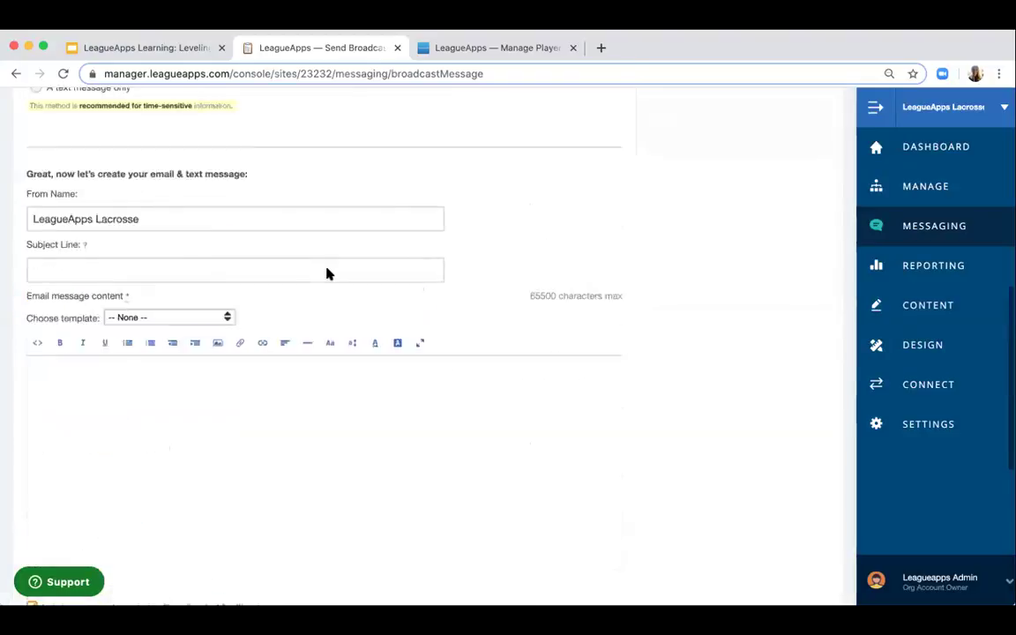
scroll(327, 274, "up", 1)
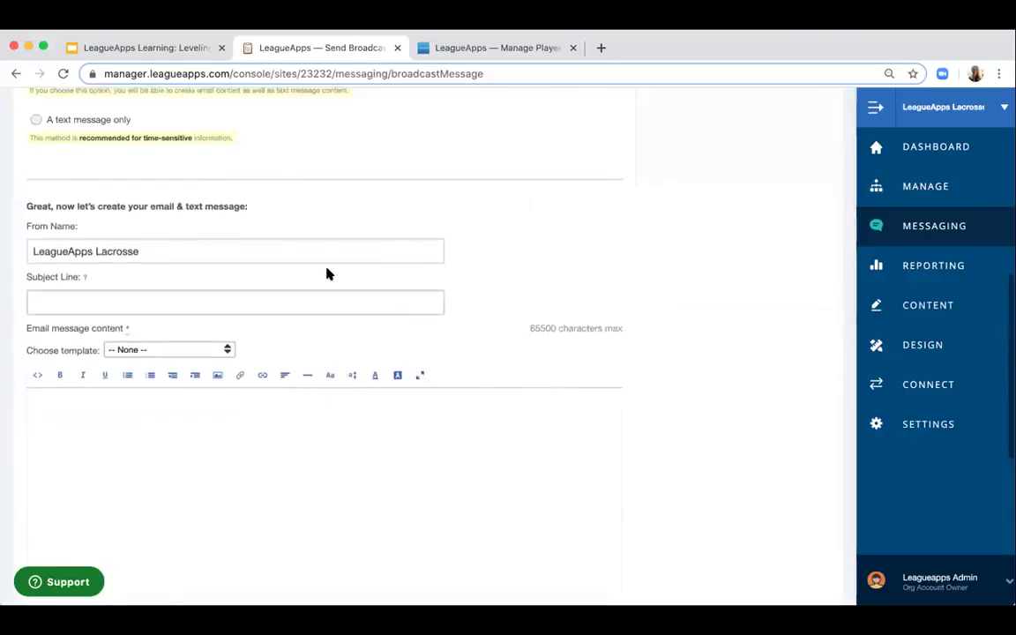
- View the email template choices while keeping None, and examine the message editor along with the header, footer and text message options below it
left_click(216, 350)
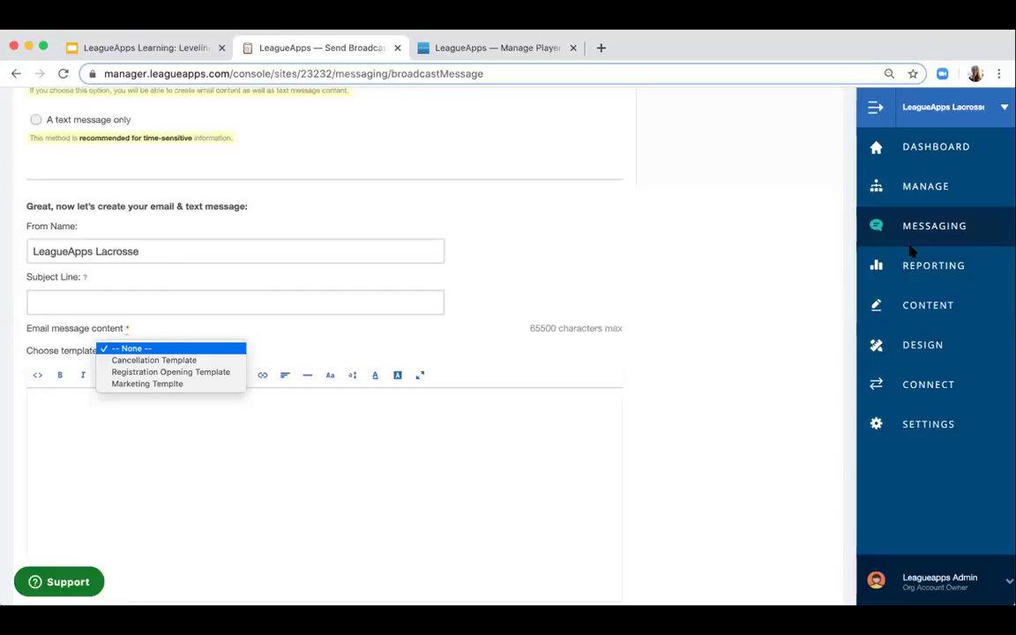
left_click(591, 478)
scroll(591, 477, "down", 2)
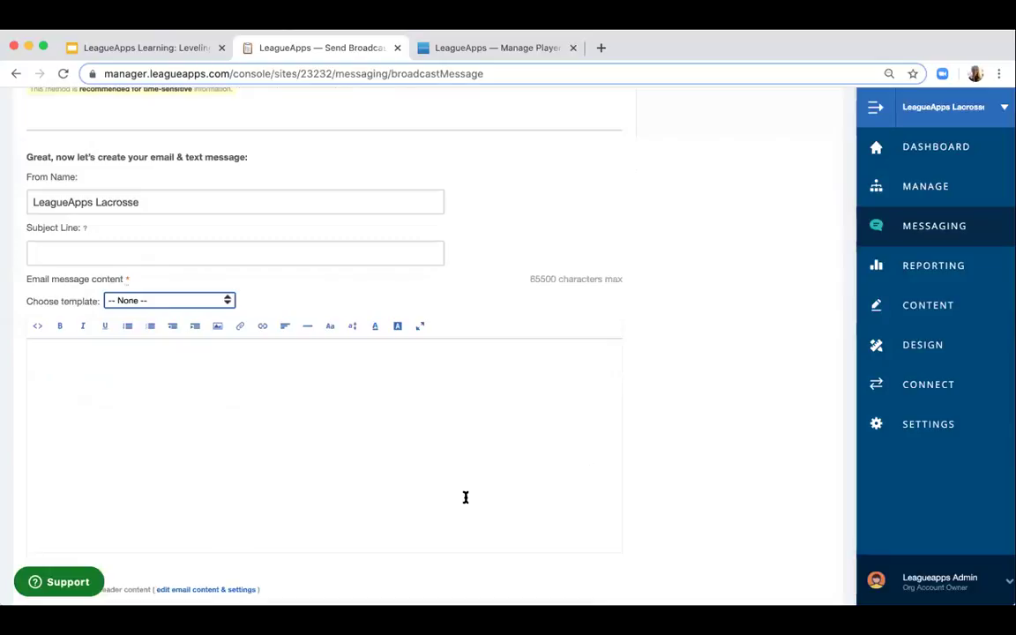
left_click(208, 496)
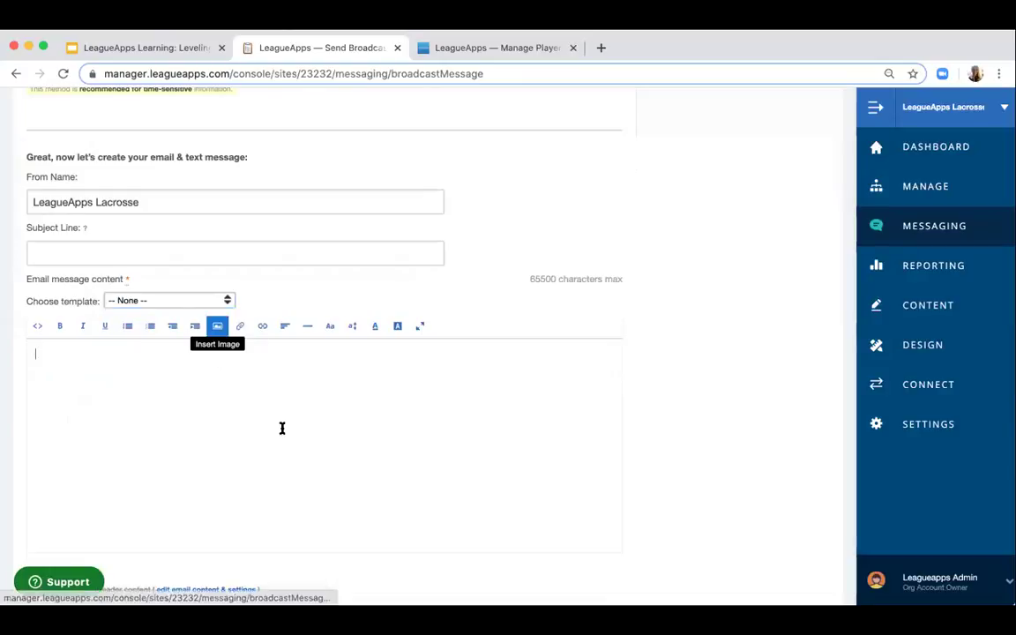
scroll(283, 428, "down", 5)
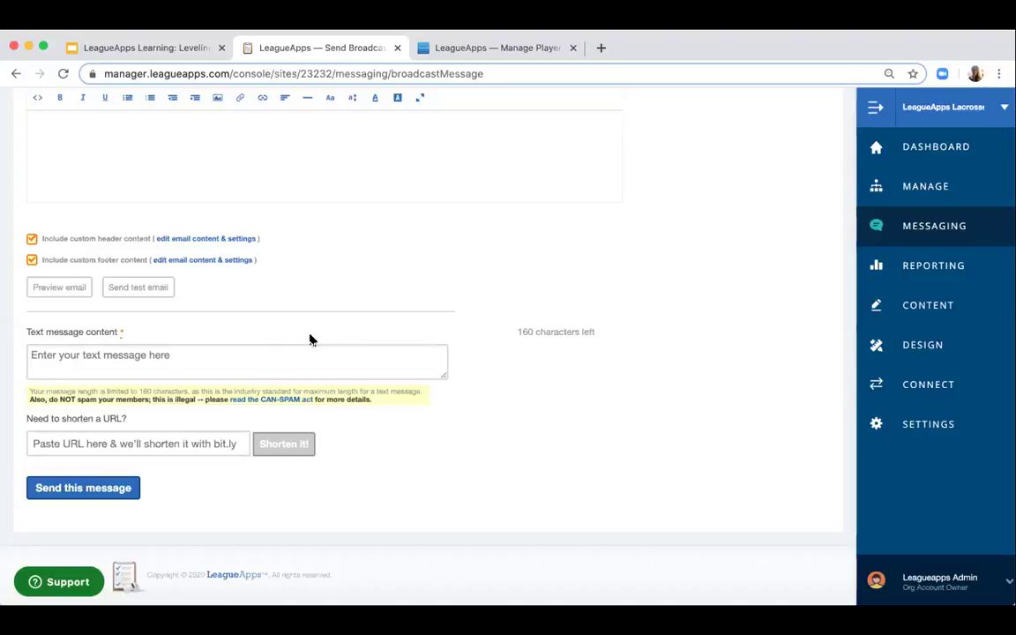
- Set the message recipients to Filter by Programs and Games, using the filter by Programs and Teams
scroll(341, 279, "up", 7)
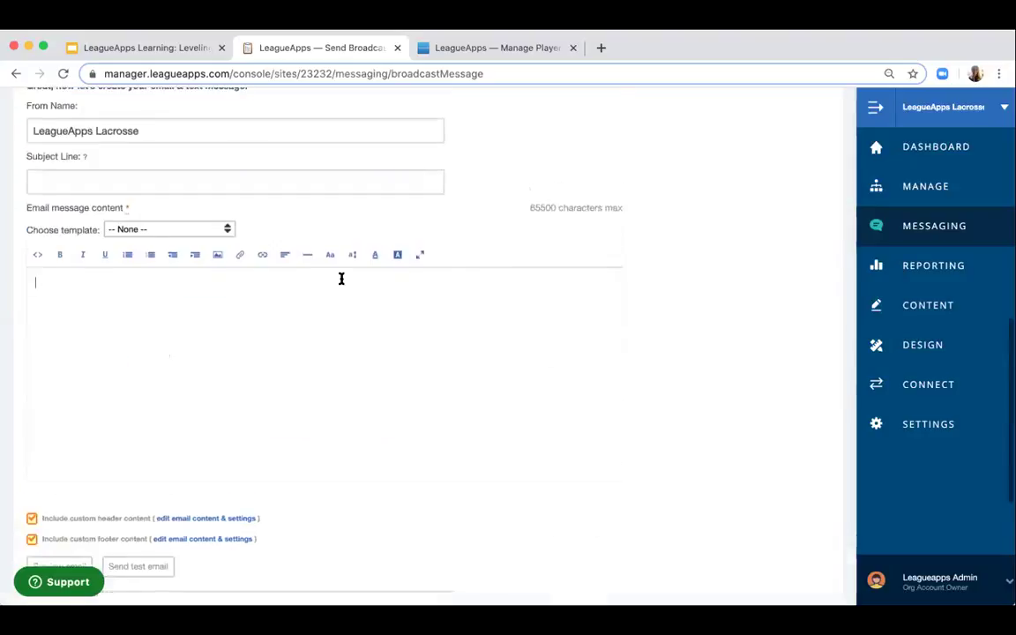
scroll(249, 378, "up", 10)
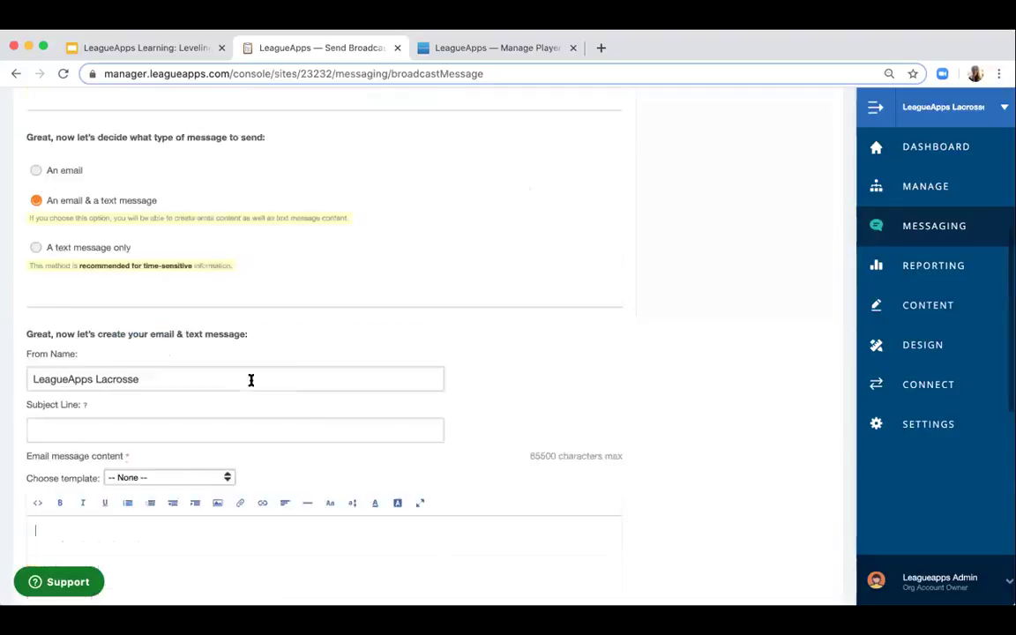
scroll(251, 386, "up", 3)
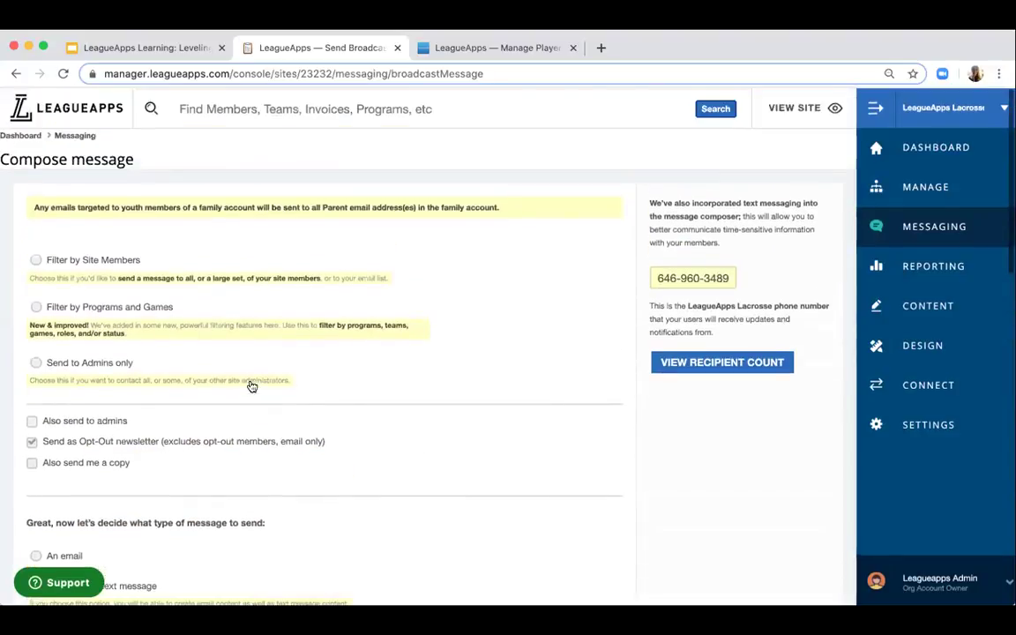
left_click(157, 305)
scroll(476, 321, "down", 1)
key("Down")
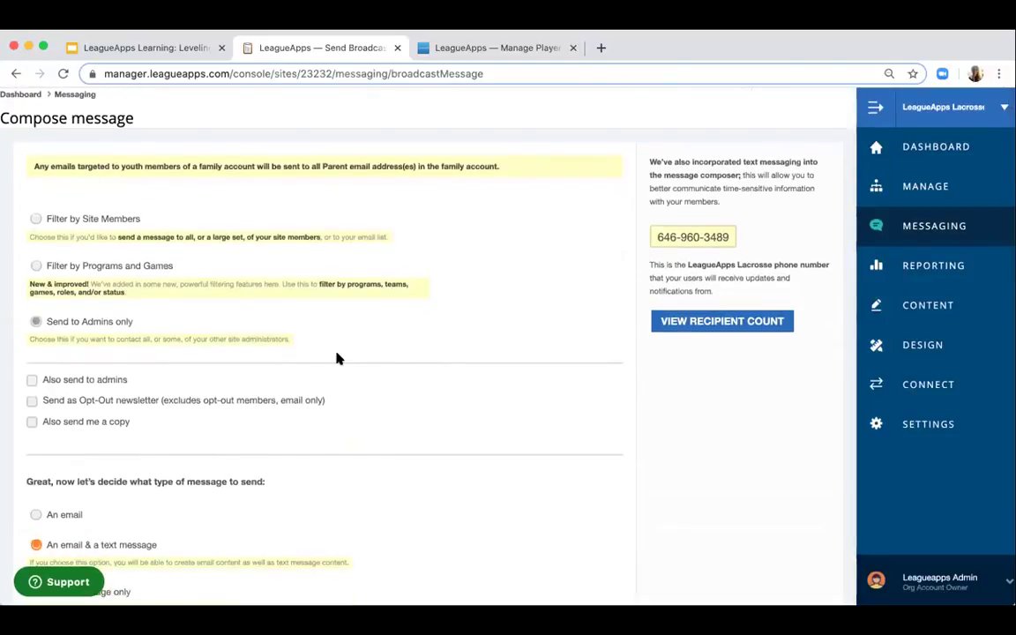
left_click(35, 267)
left_click(36, 265)
scroll(37, 265, "down", 1)
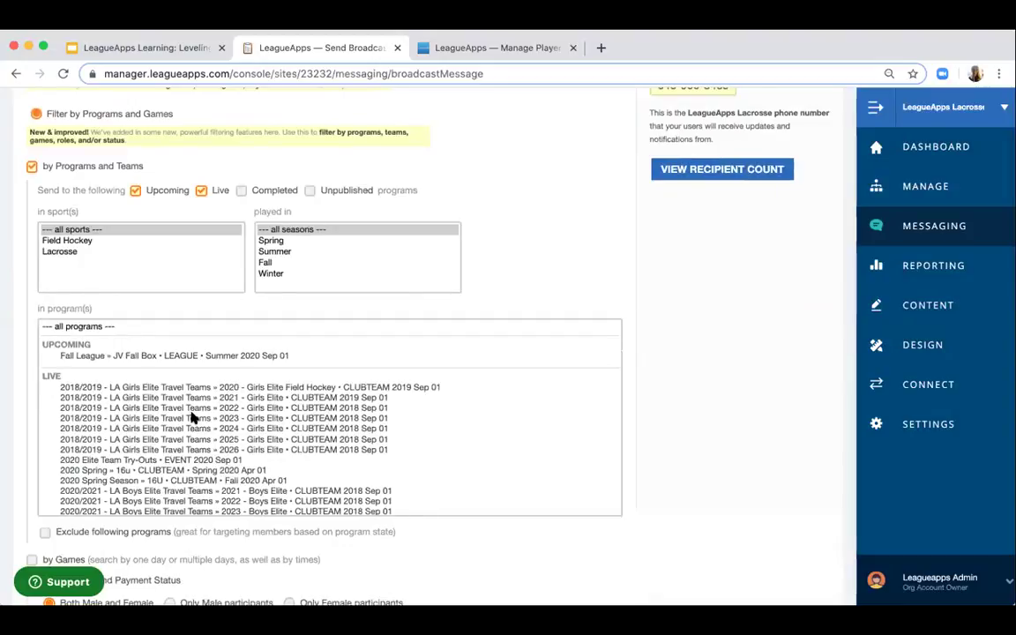
- Include completed and unpublished programs in the recipient filter and exclude both again
scroll(199, 450, "down", 2)
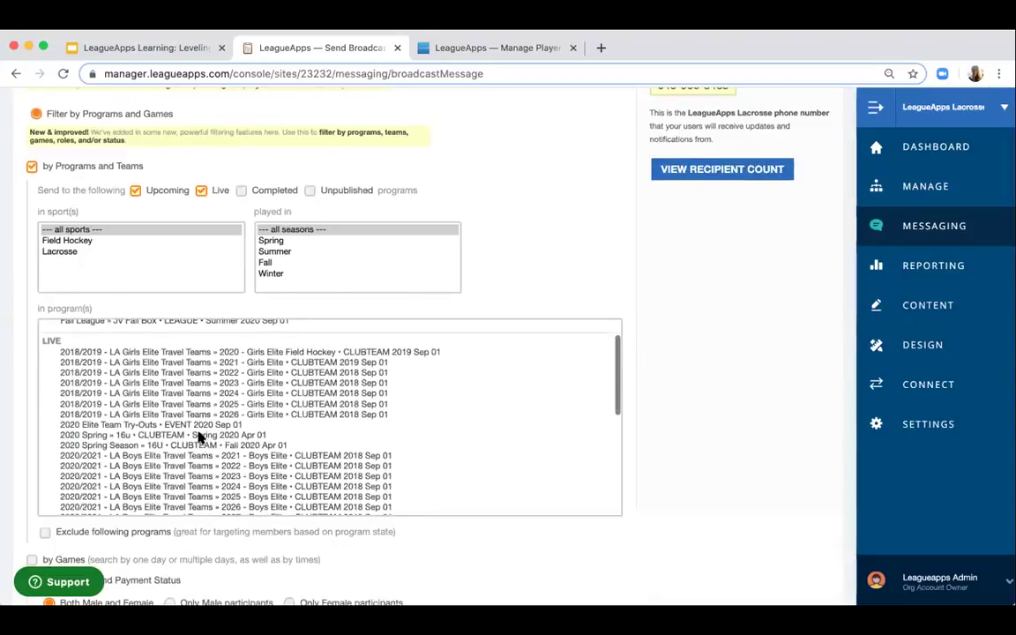
scroll(100, 267, "up", 1)
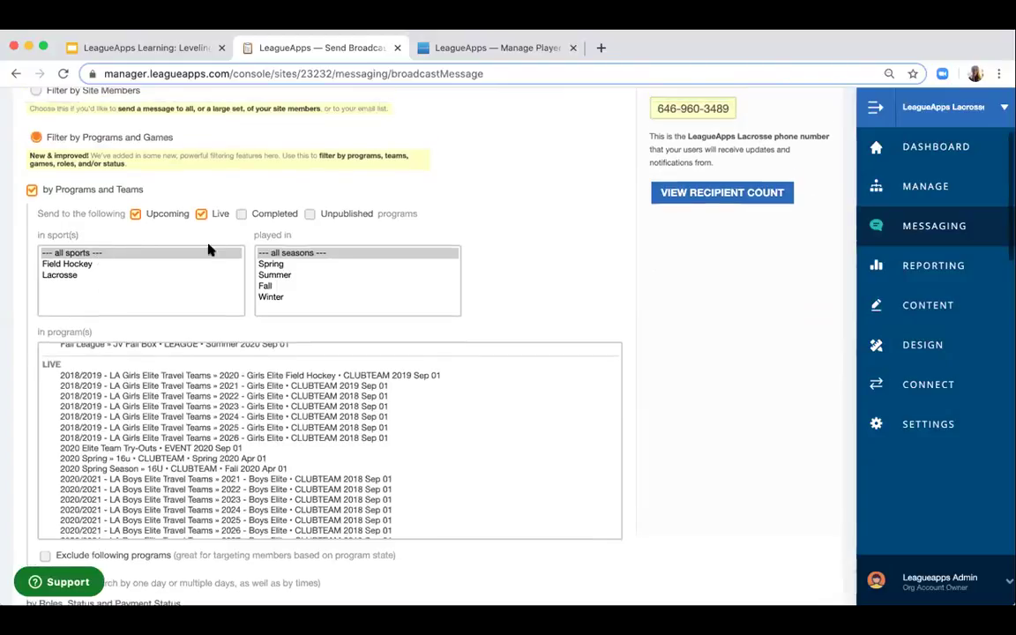
left_click(269, 217)
left_click(309, 214)
left_click(241, 215)
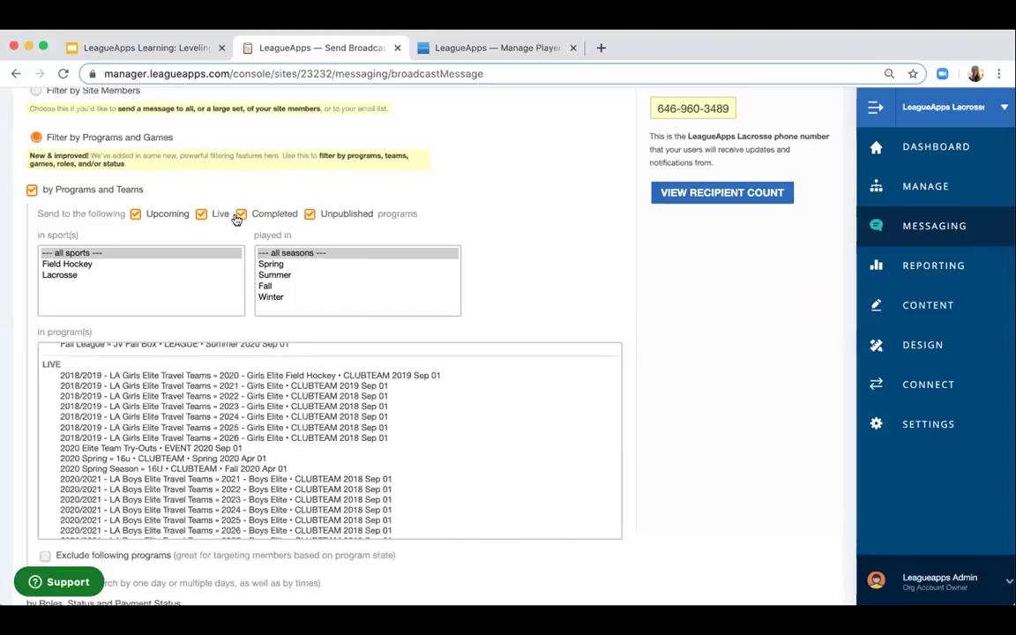
left_click(309, 217)
- Try the program filters with Lacrosse and Field Hockey, narrowing Field Hockey to the Summer and Fall seasons in turn
left_click(129, 275)
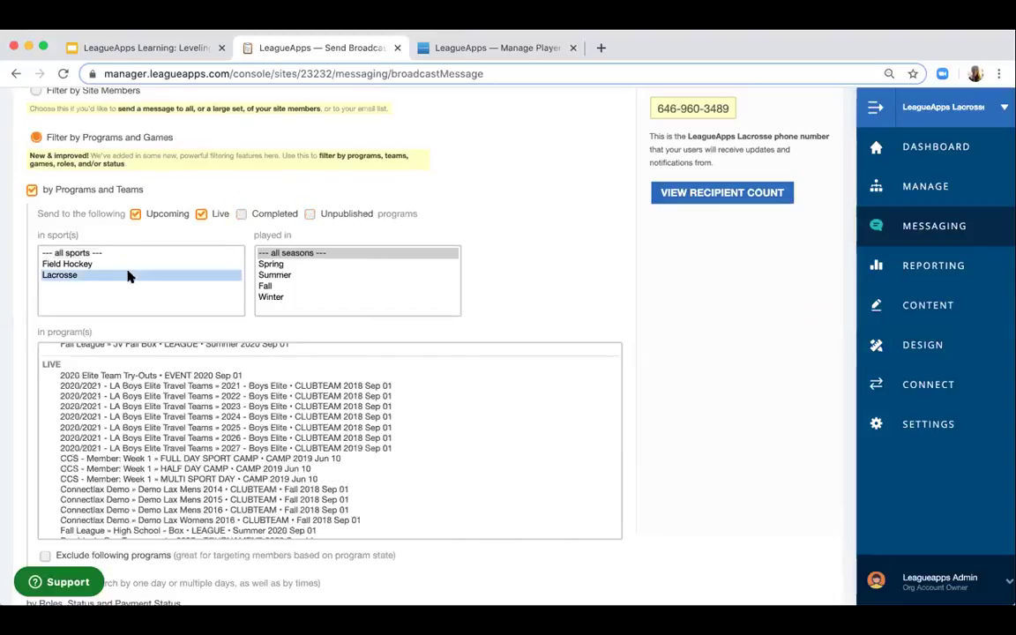
left_click(123, 265)
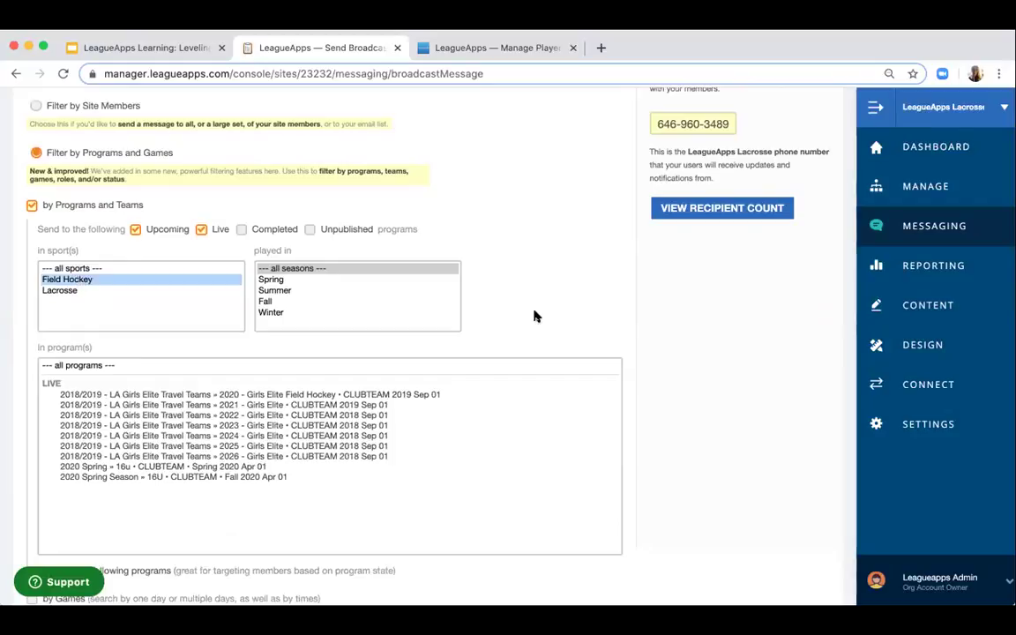
left_click(289, 293)
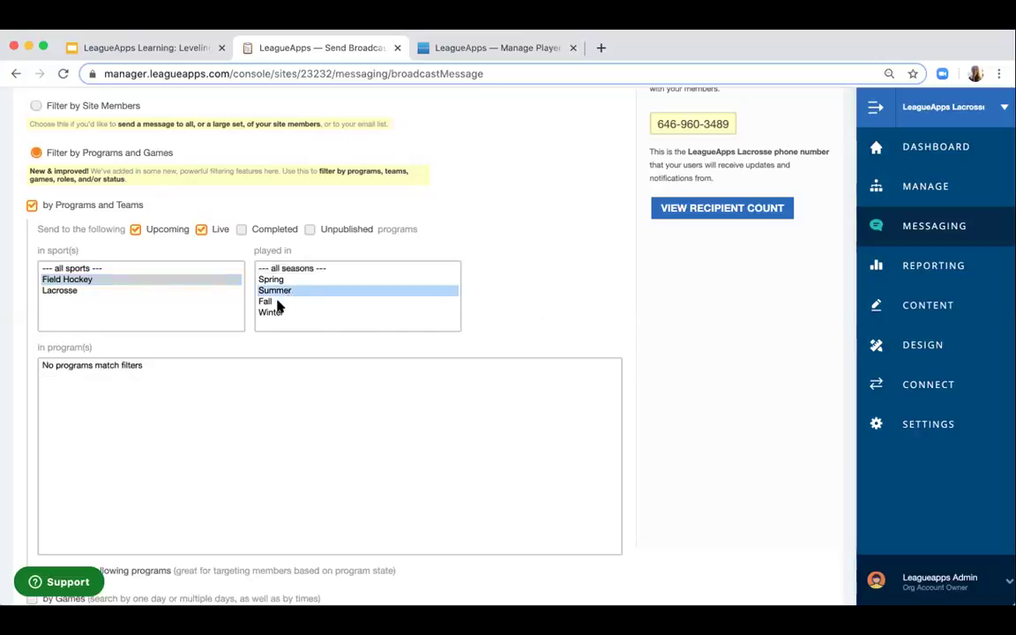
left_click(269, 302)
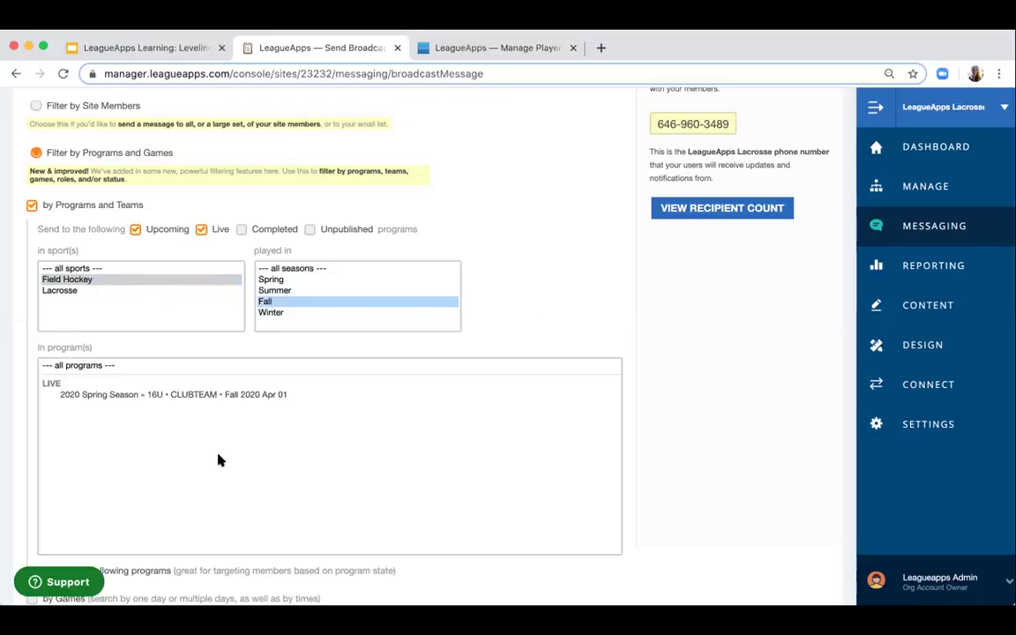
- Filter the recipient programs to Lacrosse in all seasons and look through the matching program list
left_click(88, 291)
left_click(306, 268)
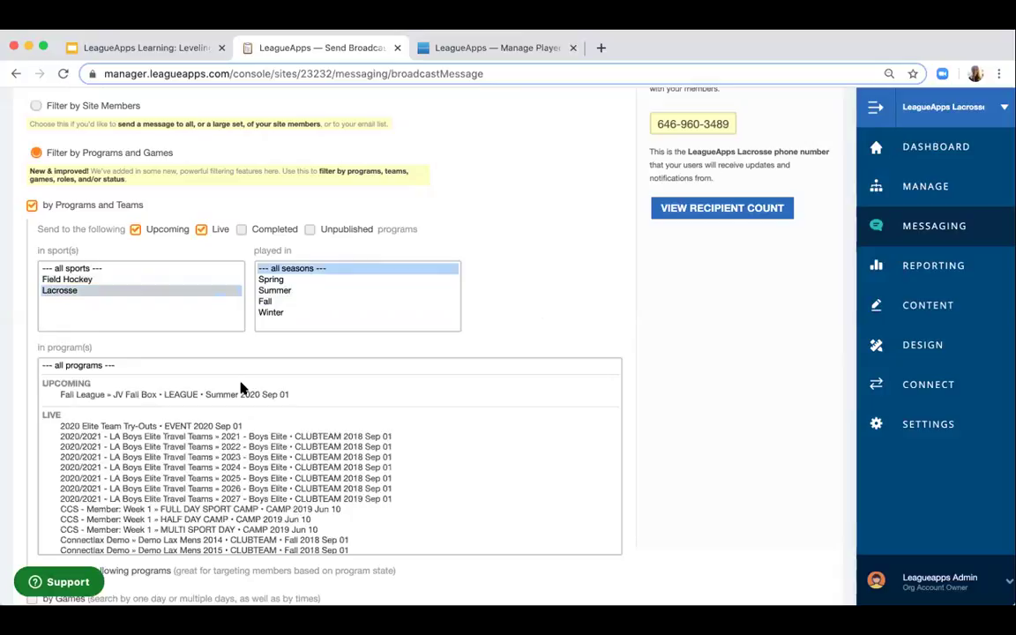
scroll(251, 490, "down", 5)
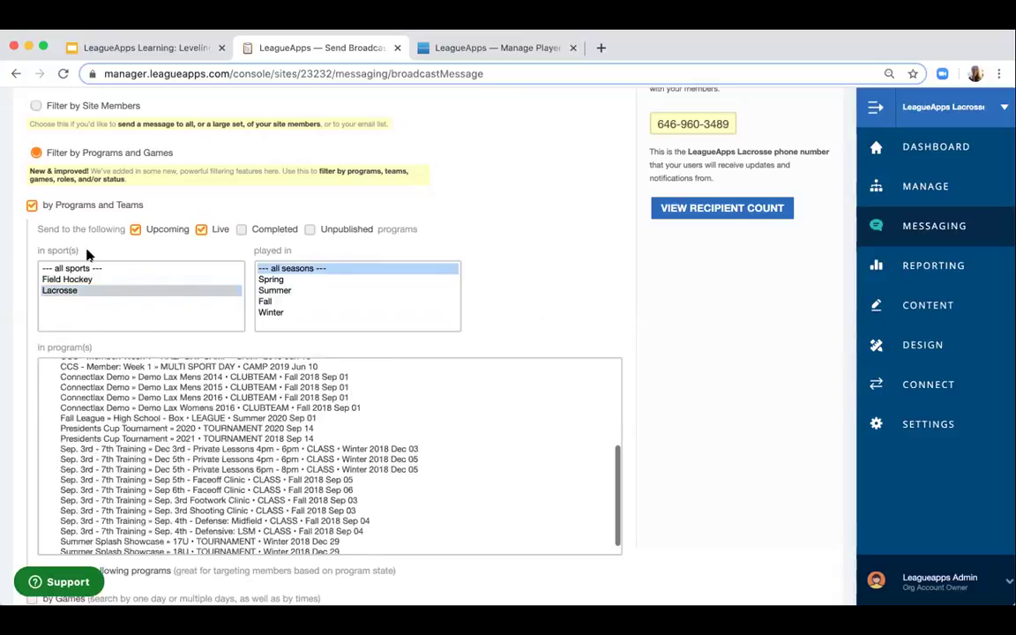
- Set the recipient sport filter to all sports and look through the matching program list
left_click(81, 268)
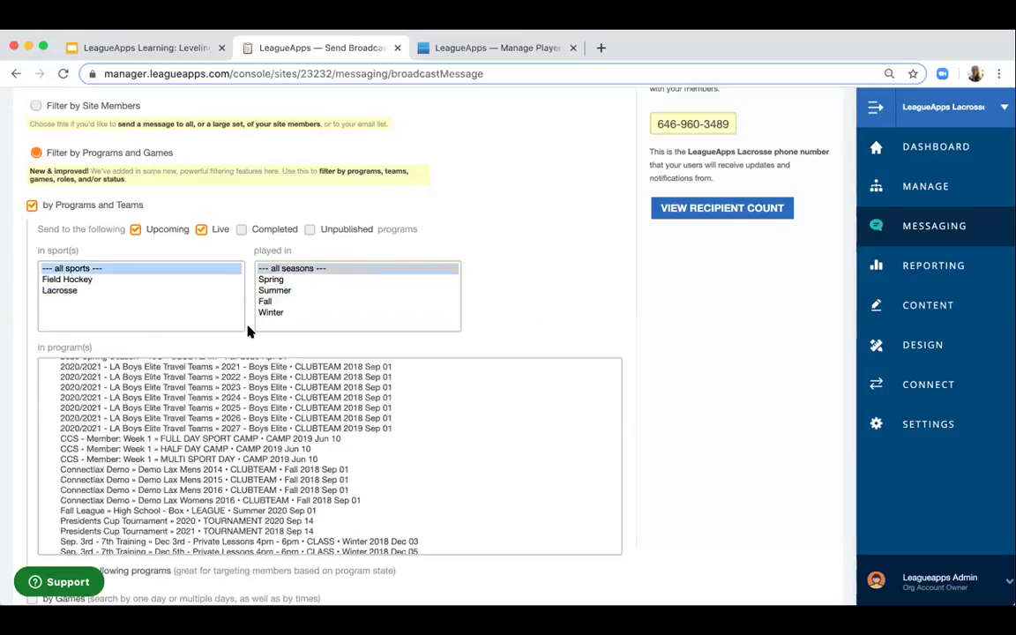
scroll(249, 330, "down", 2)
scroll(250, 332, "down", 2)
scroll(250, 333, "up", 10)
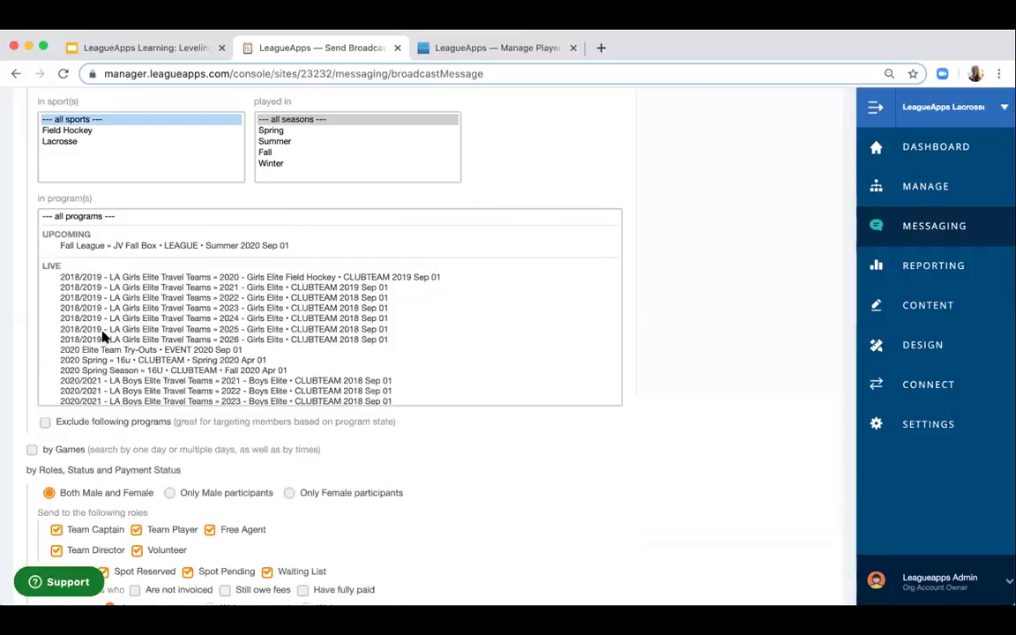
scroll(88, 335, "down", 10)
scroll(219, 267, "up", 10)
scroll(605, 195, "up", 3)
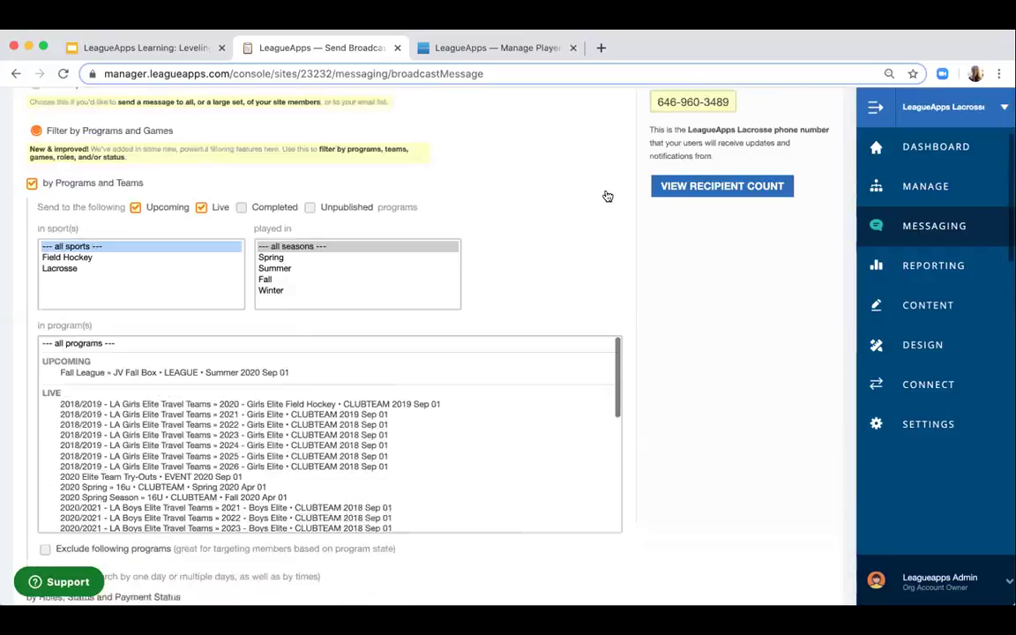
- Include completed and unpublished programs across all sports, look through the program list, and exclude both again
left_click(243, 222)
scroll(102, 483, "down", 15)
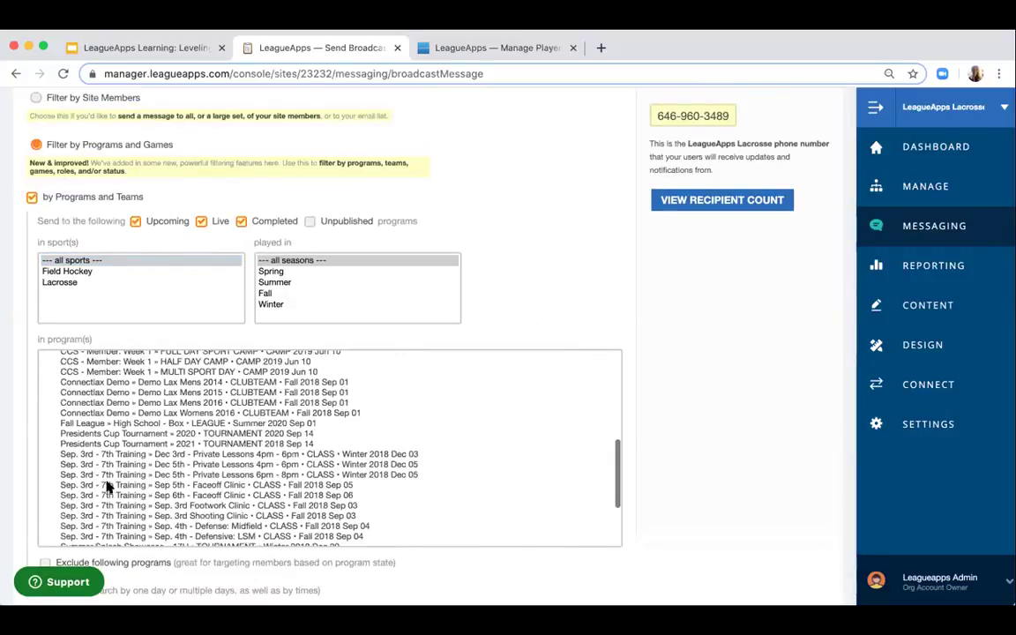
left_click(310, 222)
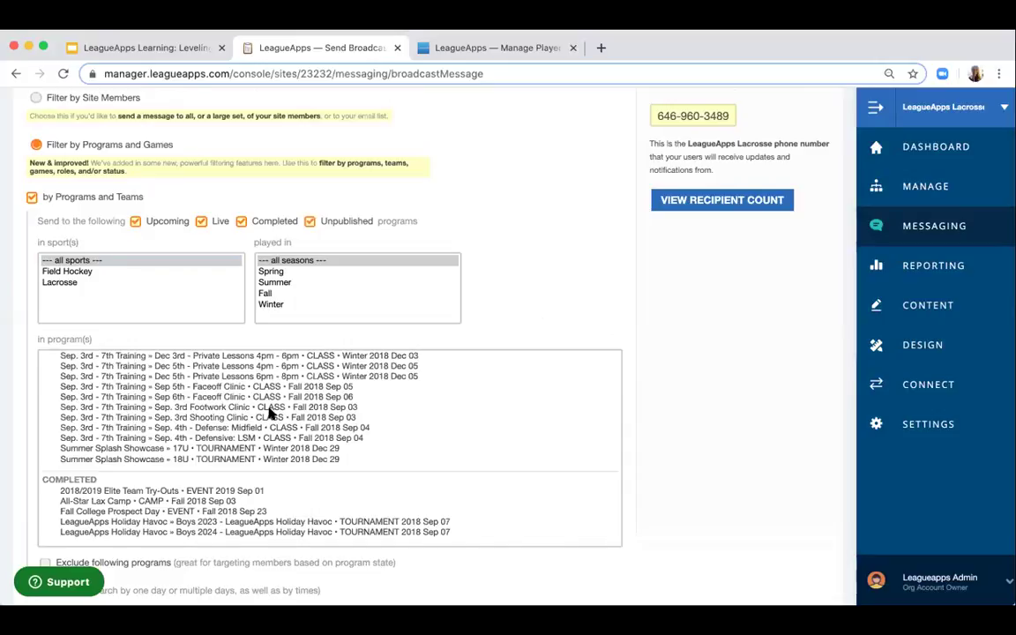
scroll(301, 315, "down", 5)
scroll(422, 281, "up", 4)
scroll(353, 370, "up", 6)
left_click(243, 275)
scroll(461, 341, "down", 1)
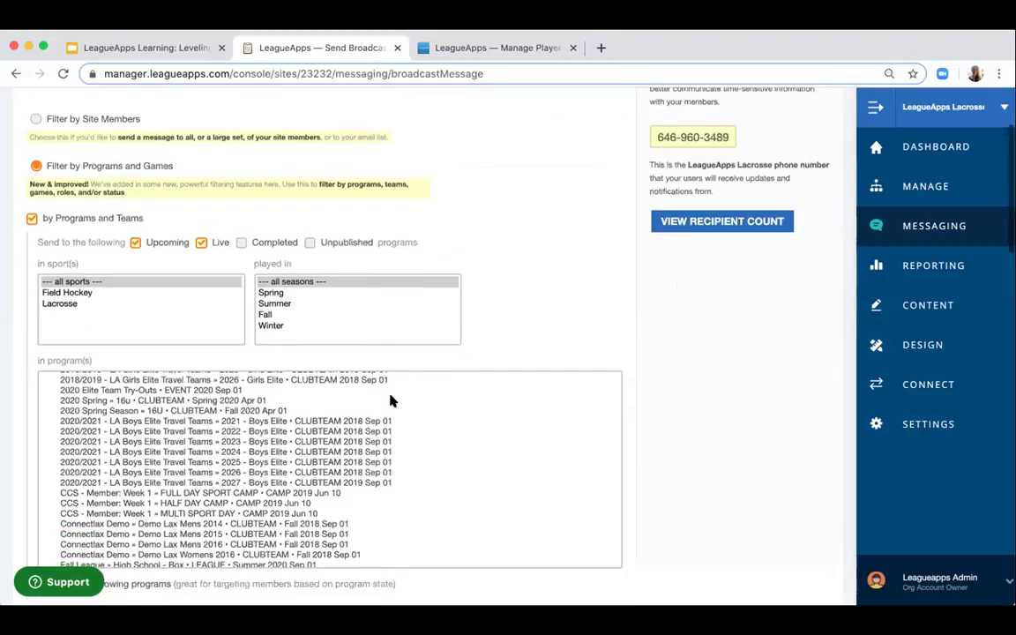
scroll(392, 401, "down", 2)
scroll(392, 402, "up", 4)
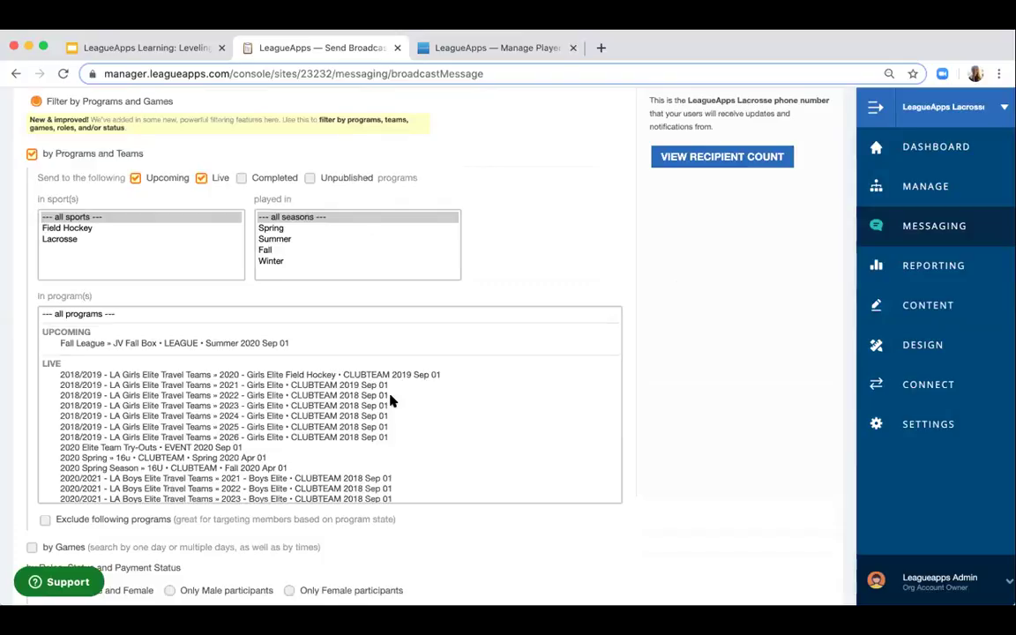
- Exclude upcoming programs so the recipient filter covers only live ones, and look through the program list
left_click(135, 177)
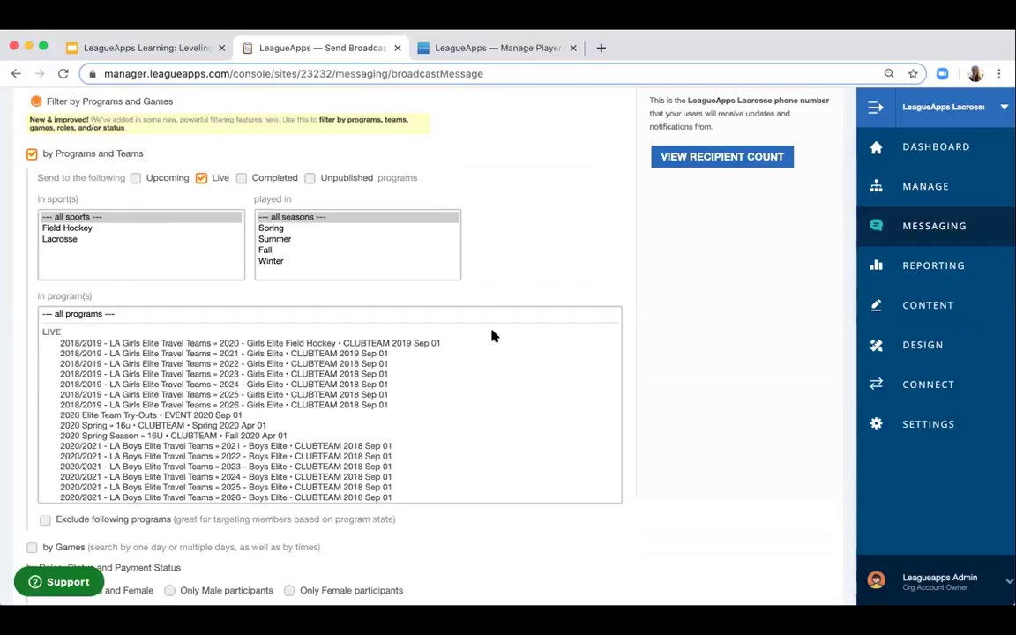
scroll(493, 336, "down", 10)
scroll(493, 336, "down", 2)
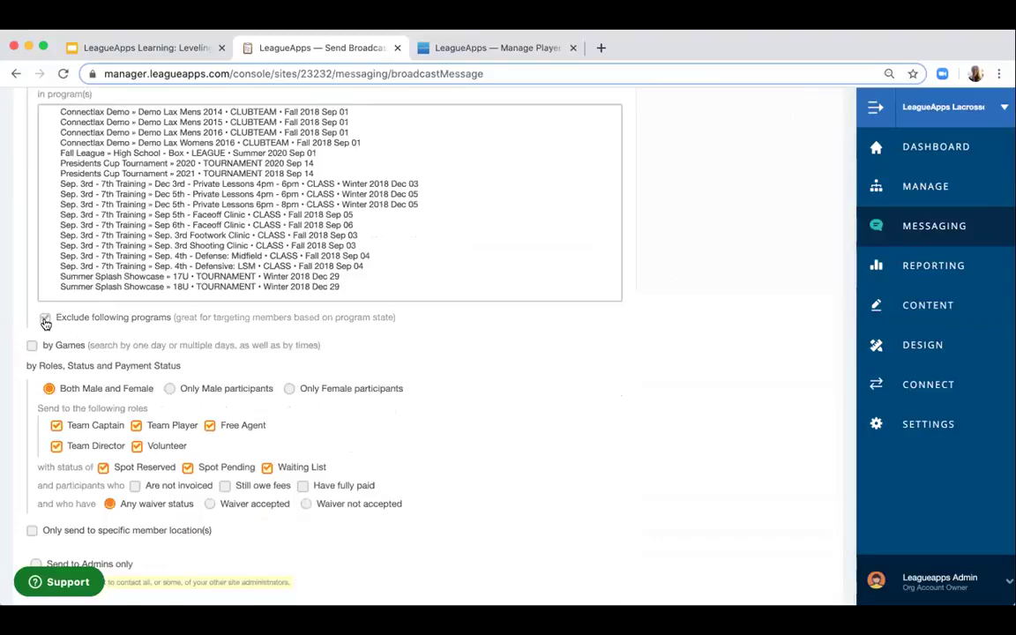
- Turn on the option to exclude following programs, view its program list, and turn it off again
left_click(45, 319)
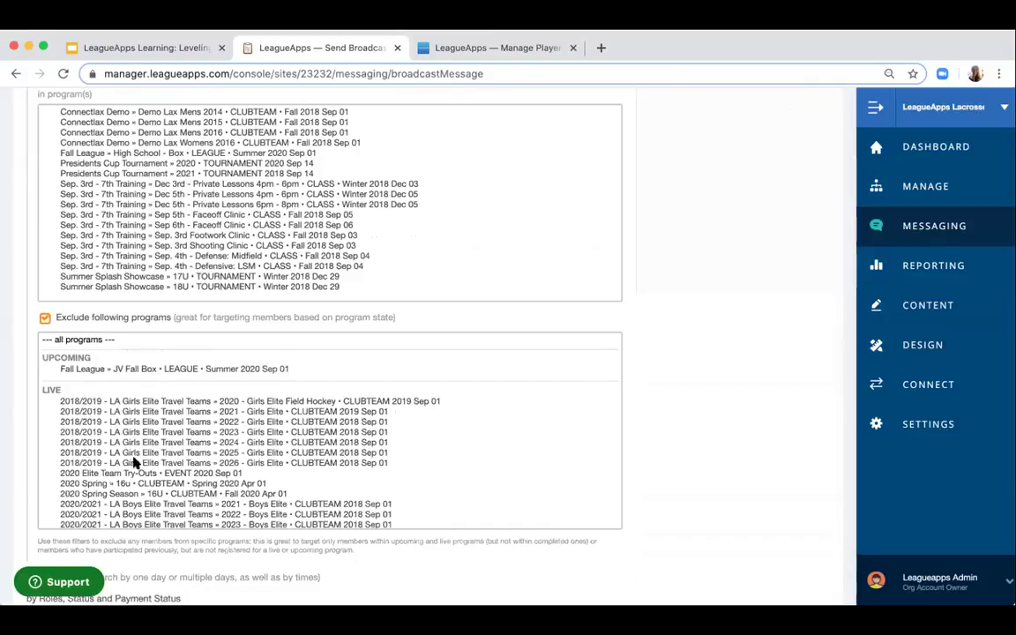
left_click(45, 320)
scroll(192, 349, "down", 2)
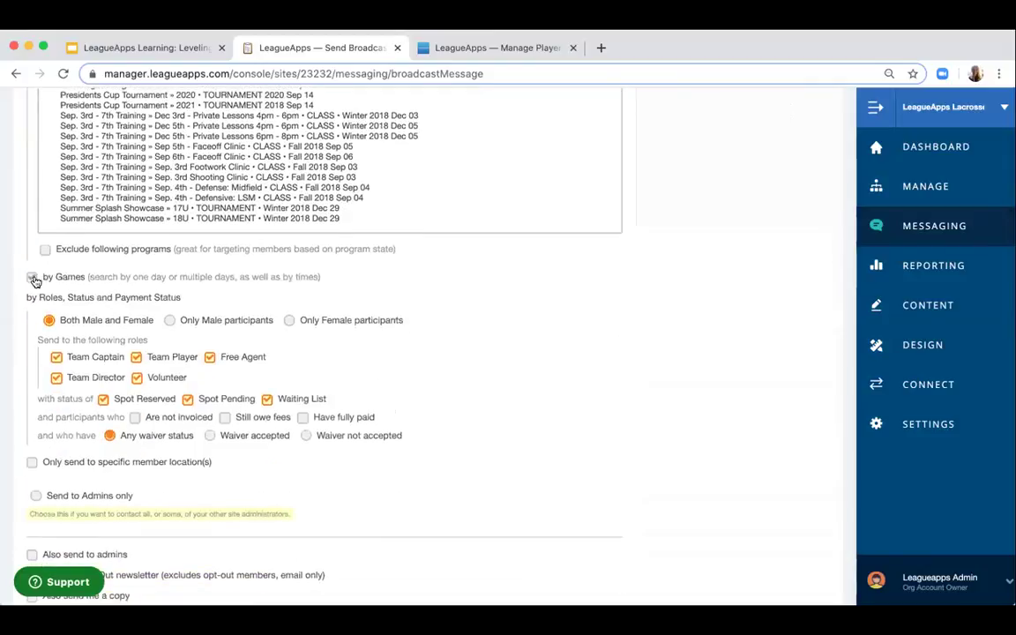
- Enable filtering recipients by games and choose Homewood Field as the game location
left_click(33, 278)
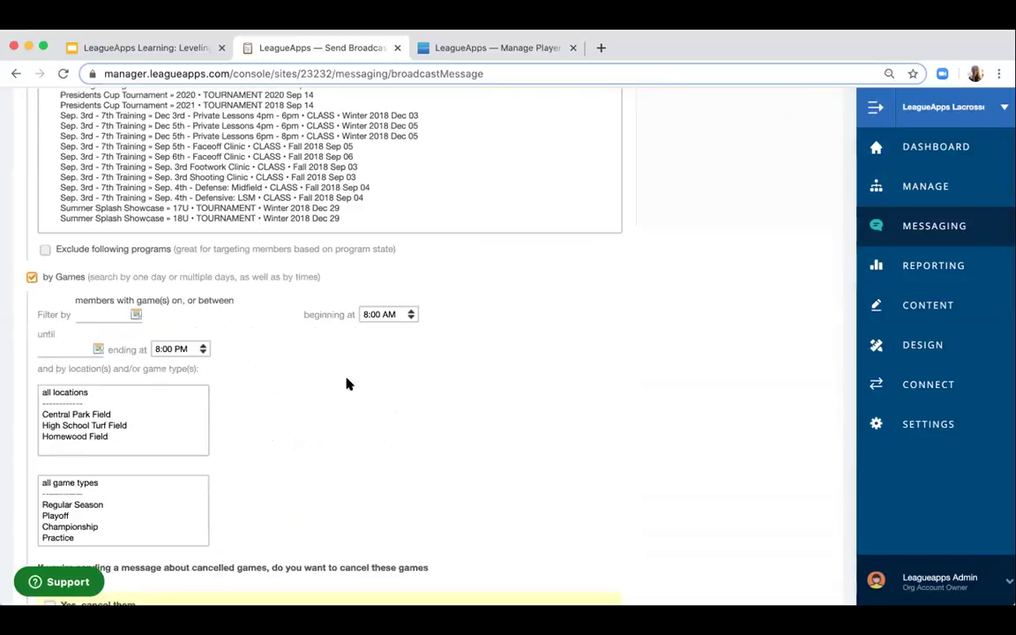
scroll(346, 382, "down", 2)
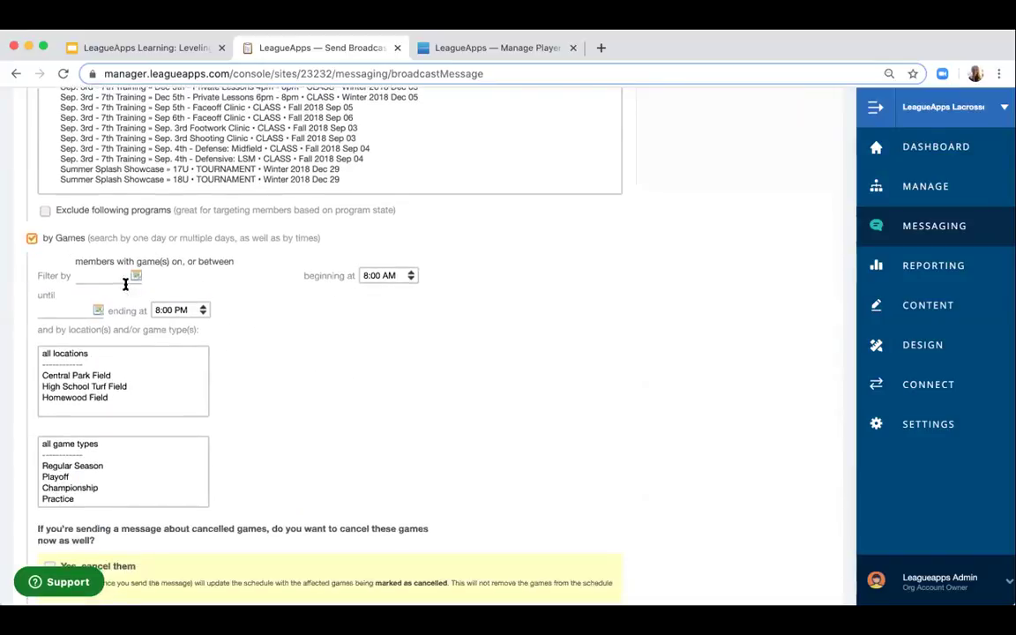
left_click(95, 397)
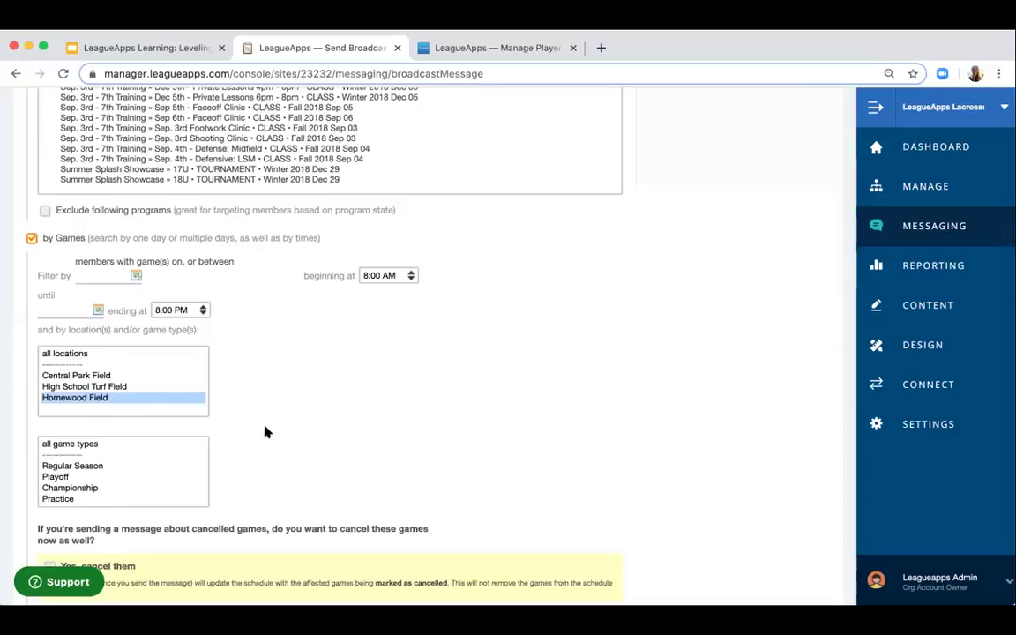
- Set the game date range from 06/11/2020 until 06/14/2020
scroll(268, 432, "down", 1)
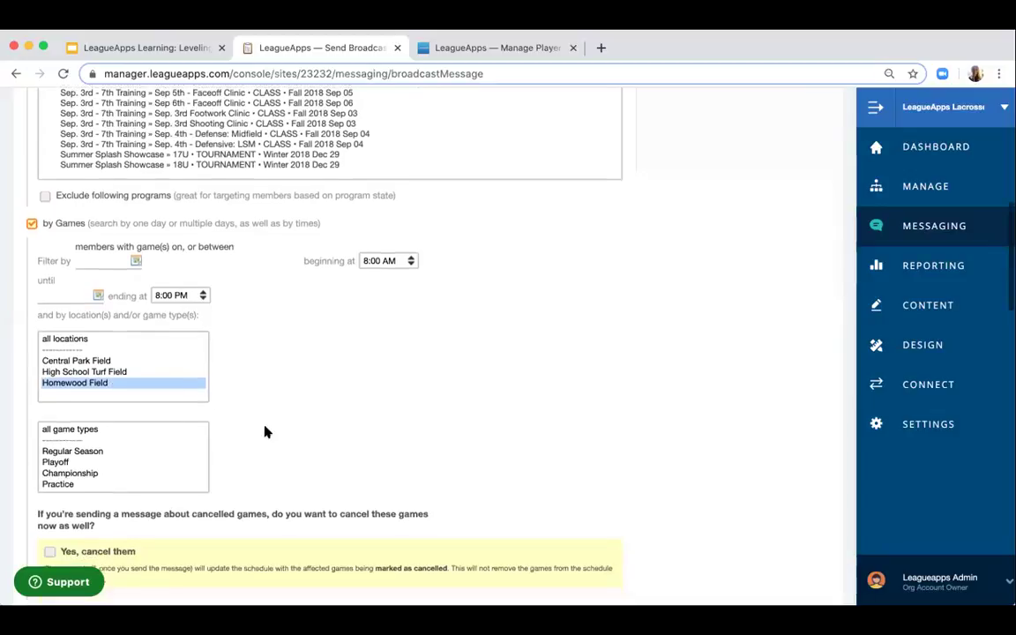
left_click(102, 259)
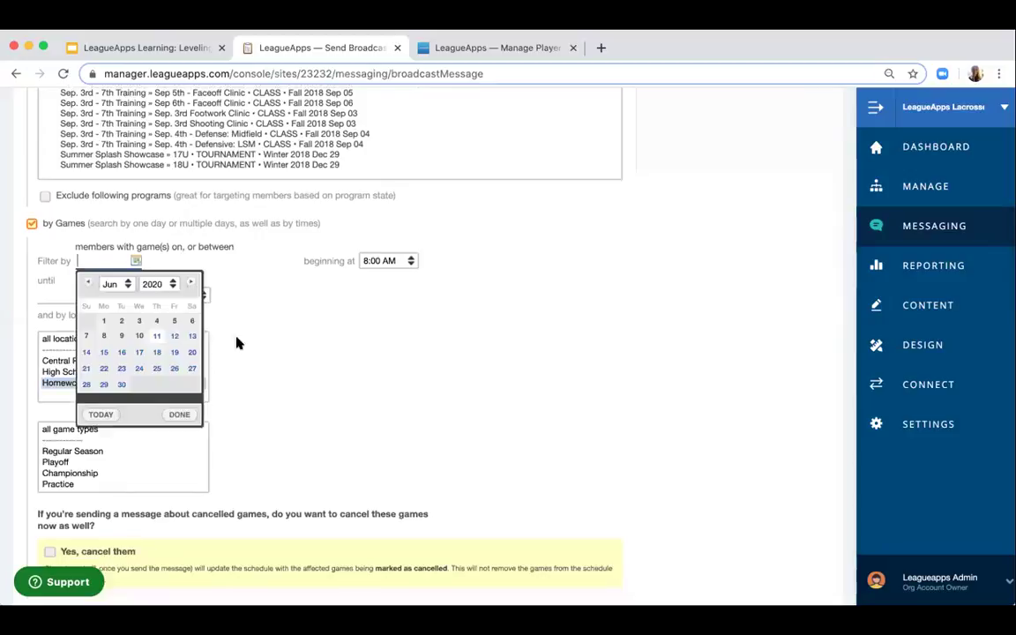
left_click(157, 340)
left_click(46, 296)
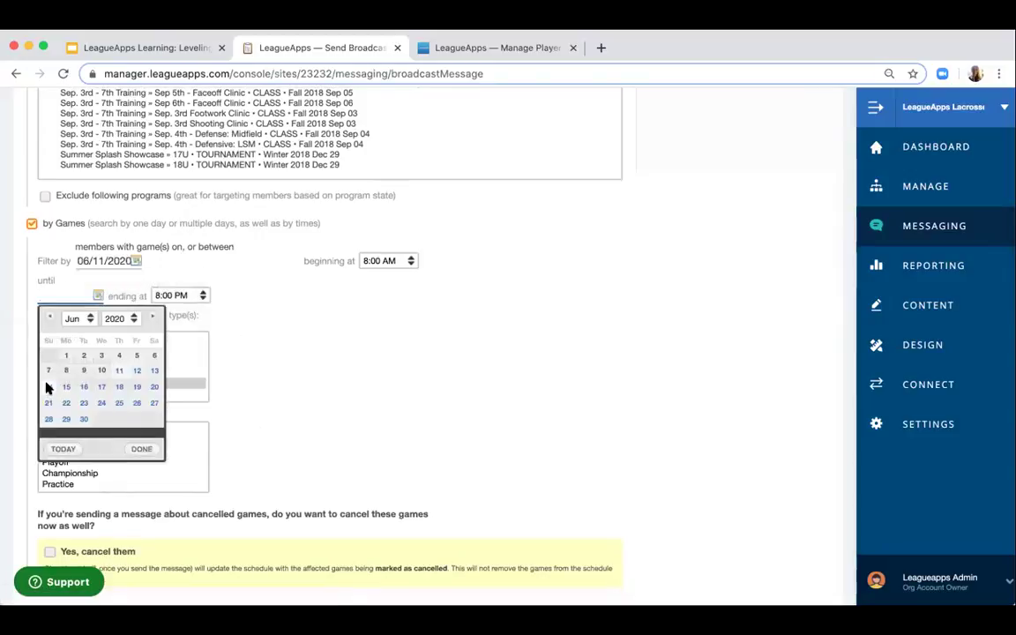
left_click(49, 386)
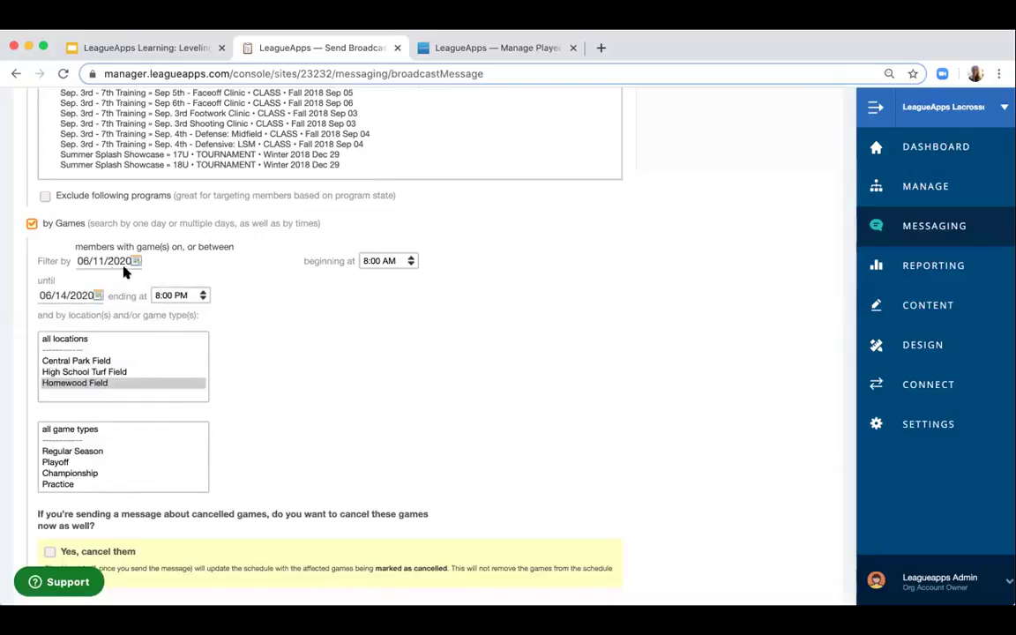
- Examine the game cancellation option and the role, status, payment and waiver filters, and return to the start of the message form
scroll(322, 433, "down", 4)
scroll(322, 433, "down", 2)
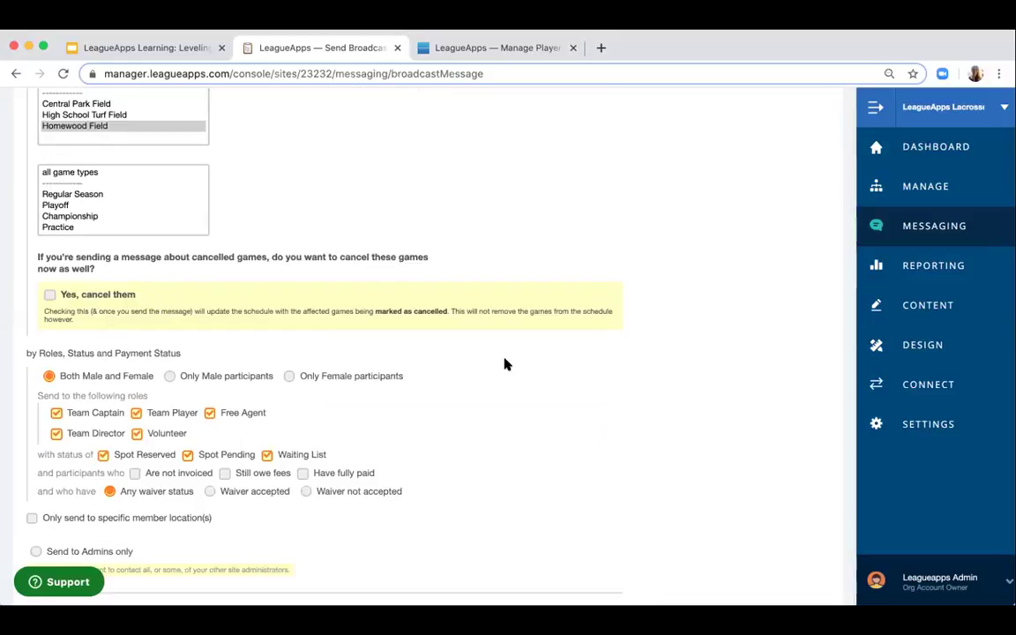
scroll(506, 364, "down", 1)
scroll(505, 364, "up", 3)
scroll(505, 363, "up", 5)
scroll(501, 362, "up", 5)
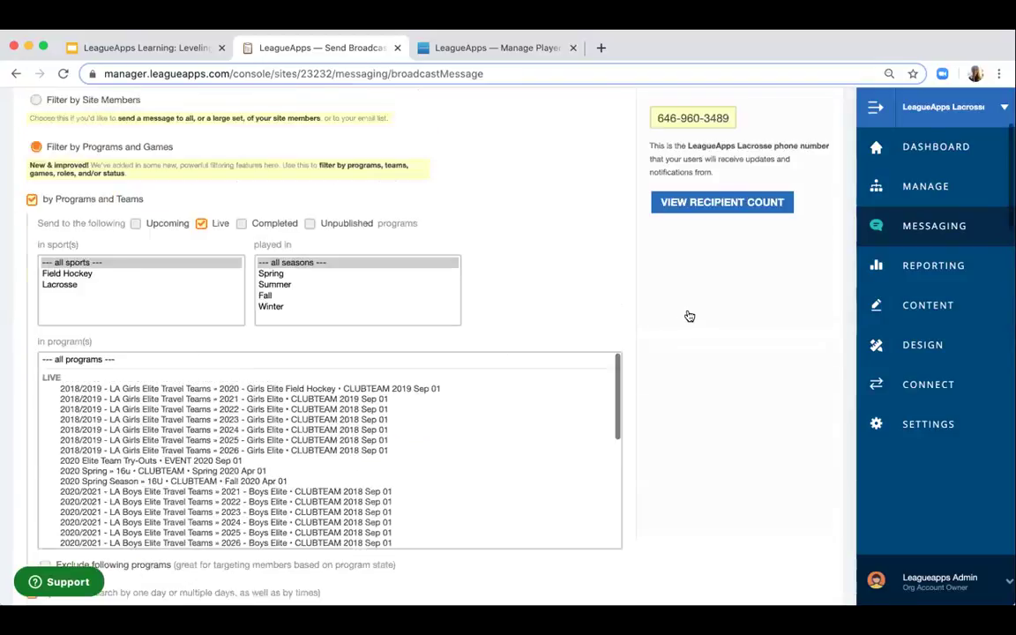
scroll(690, 316, "up", 2)
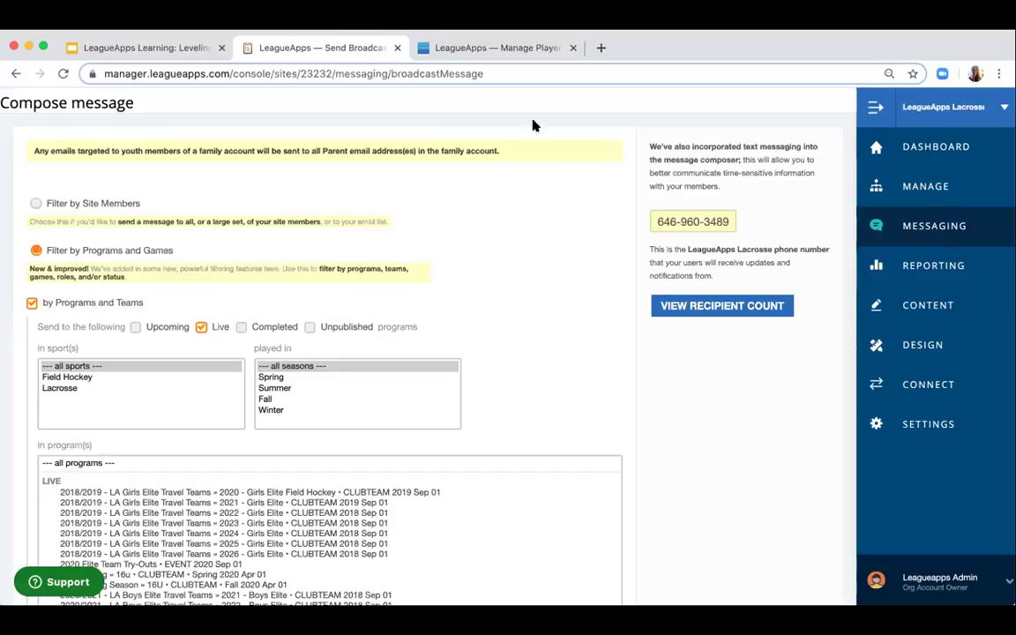
- Open the 2020 Elite Team Try-Outs event from the managed events and go to its players list
left_click(954, 187)
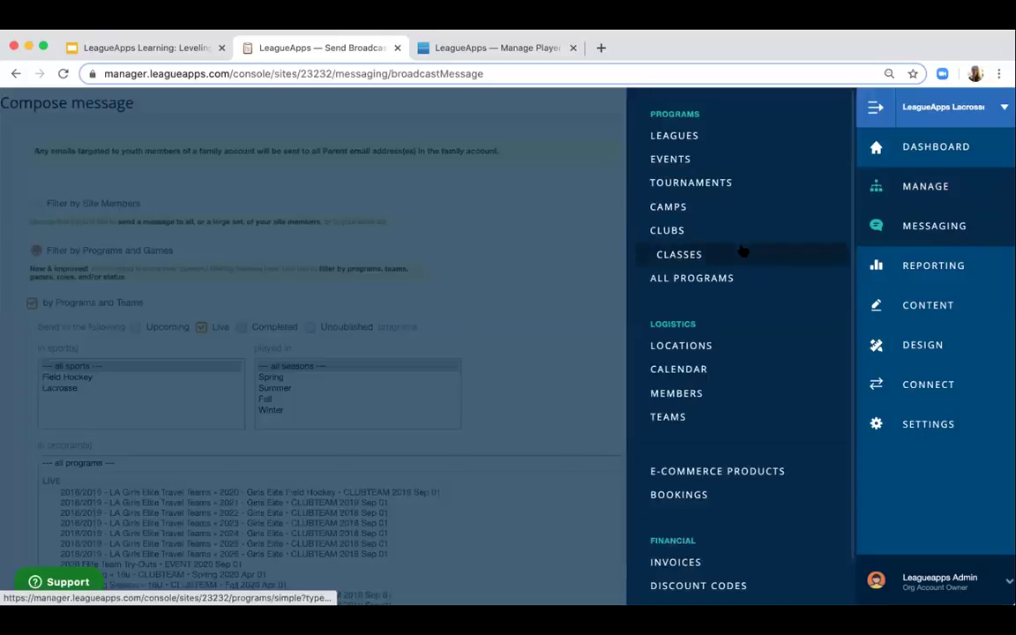
left_click(681, 159)
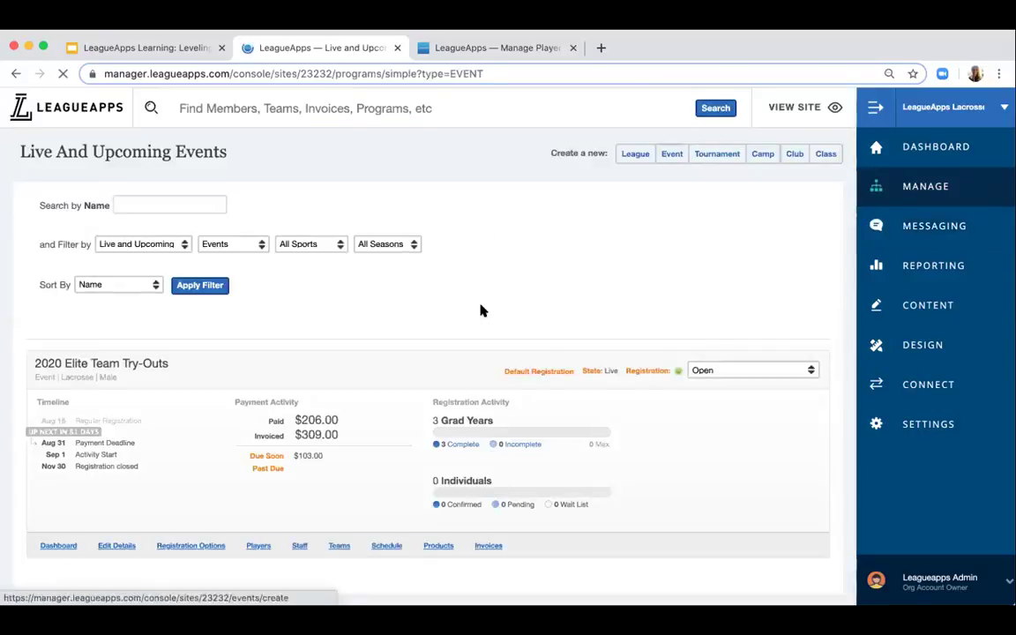
left_click(120, 364)
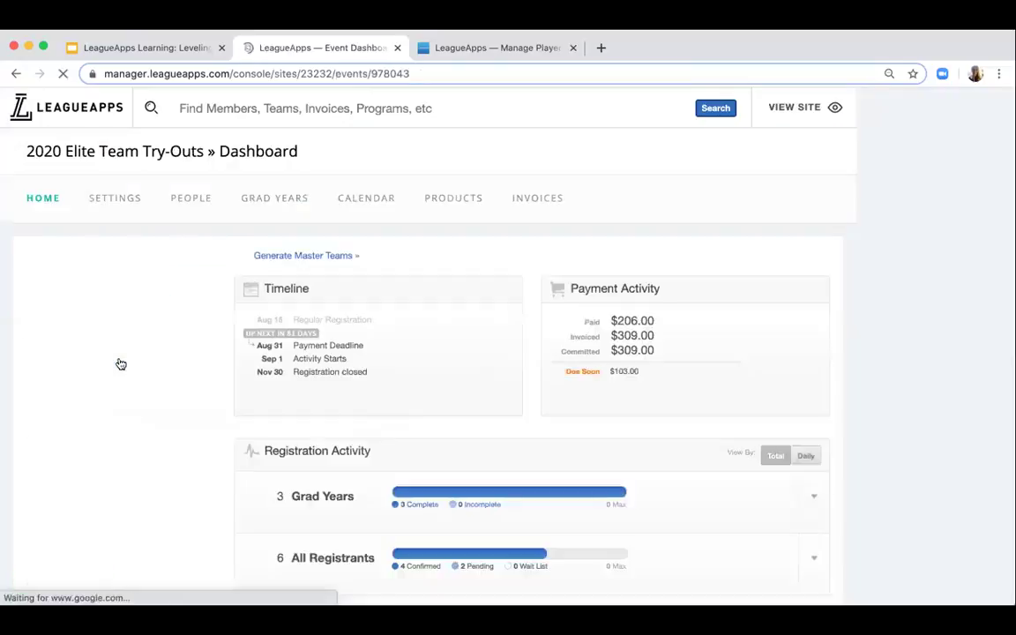
mouse_move(204, 203)
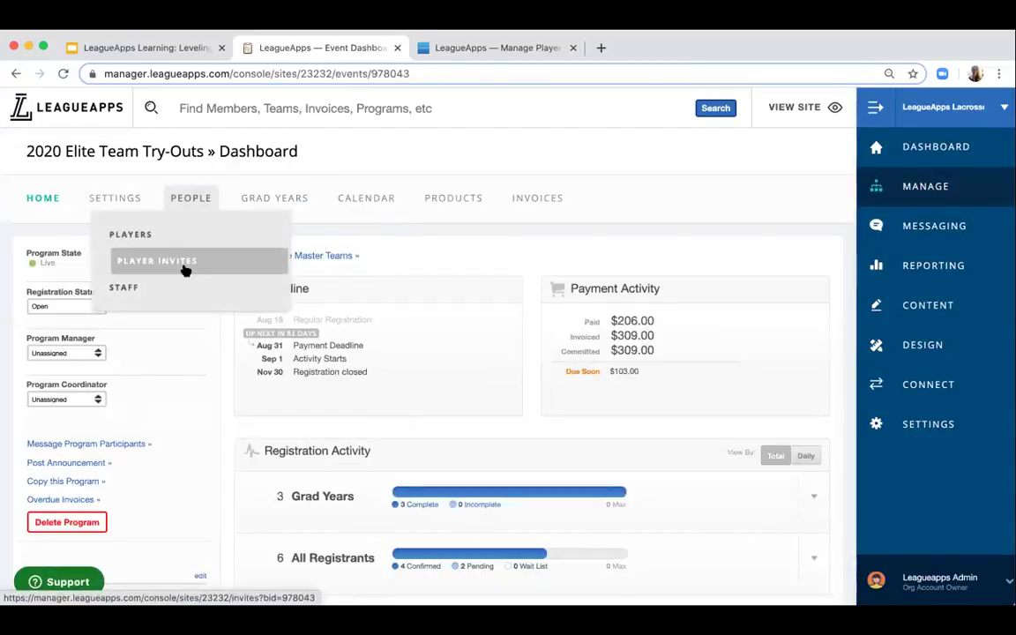
left_click(158, 234)
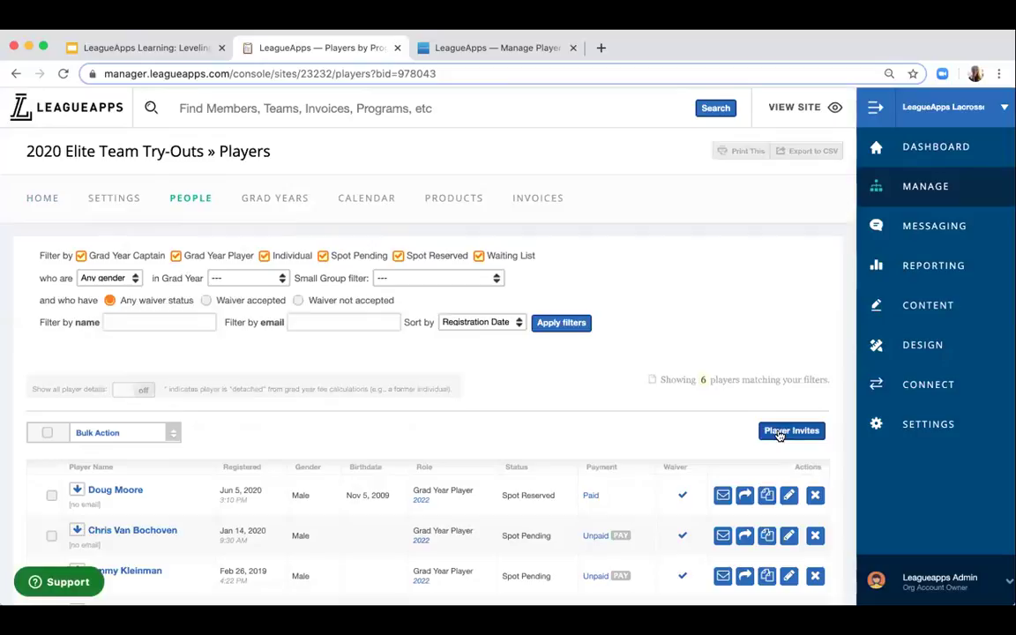
- Open the event's player invites and go to sending player invites to other programs
left_click(779, 435)
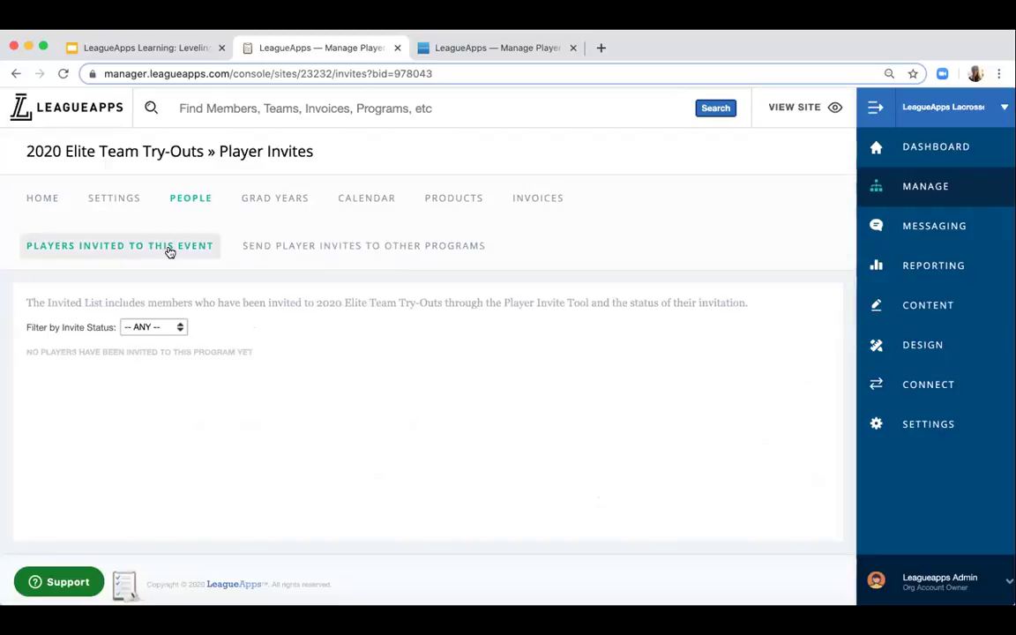
left_click(320, 245)
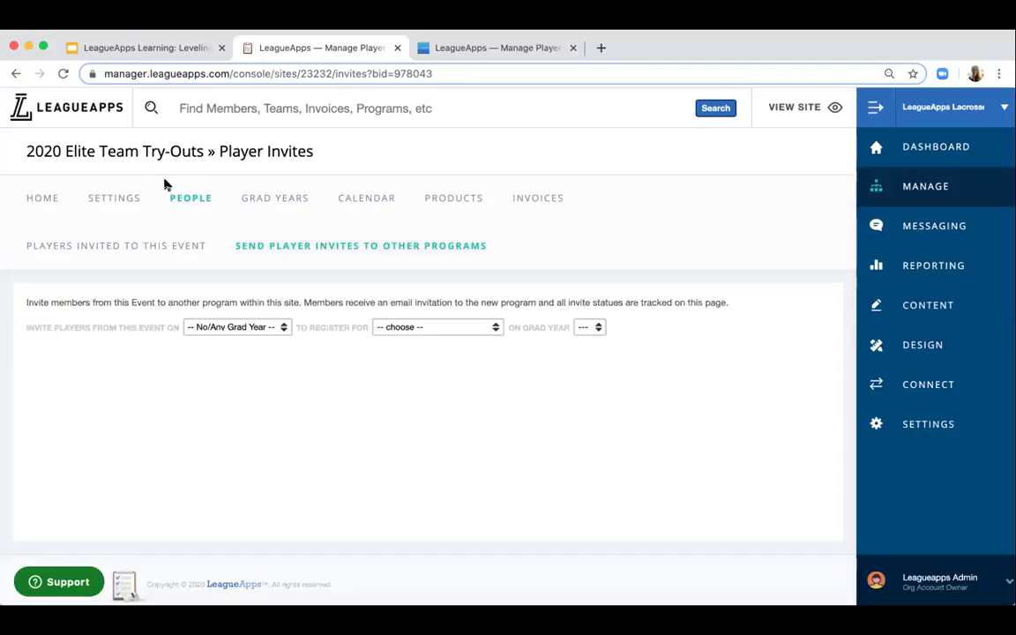
mouse_move(265, 215)
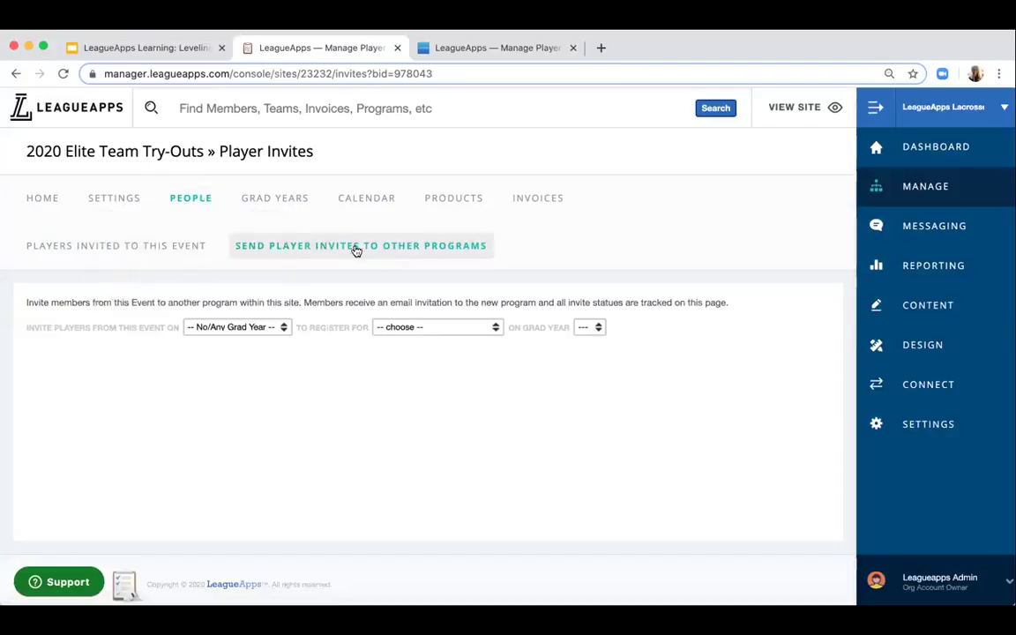
- Set the invites to go from the event's 2022 grad year to registration for 2027 - Boys Elite
left_click(261, 329)
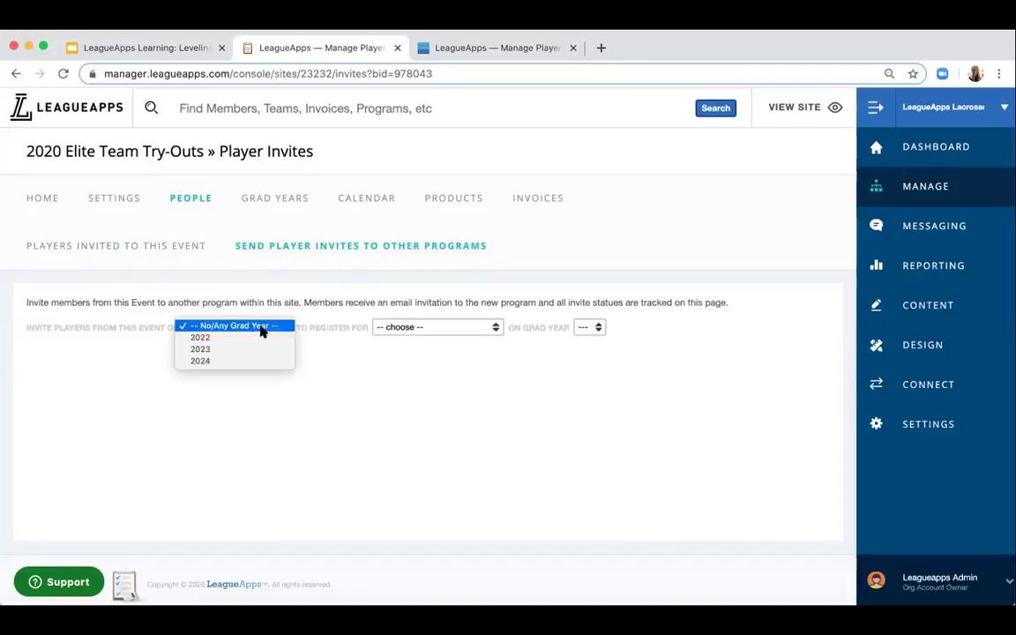
left_click(261, 337)
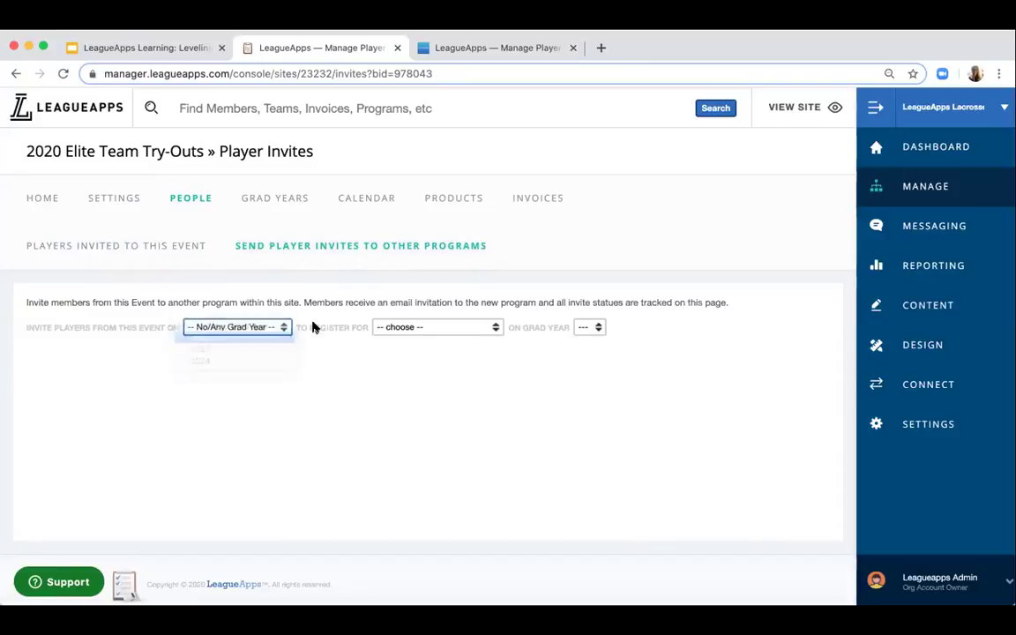
left_click(494, 329)
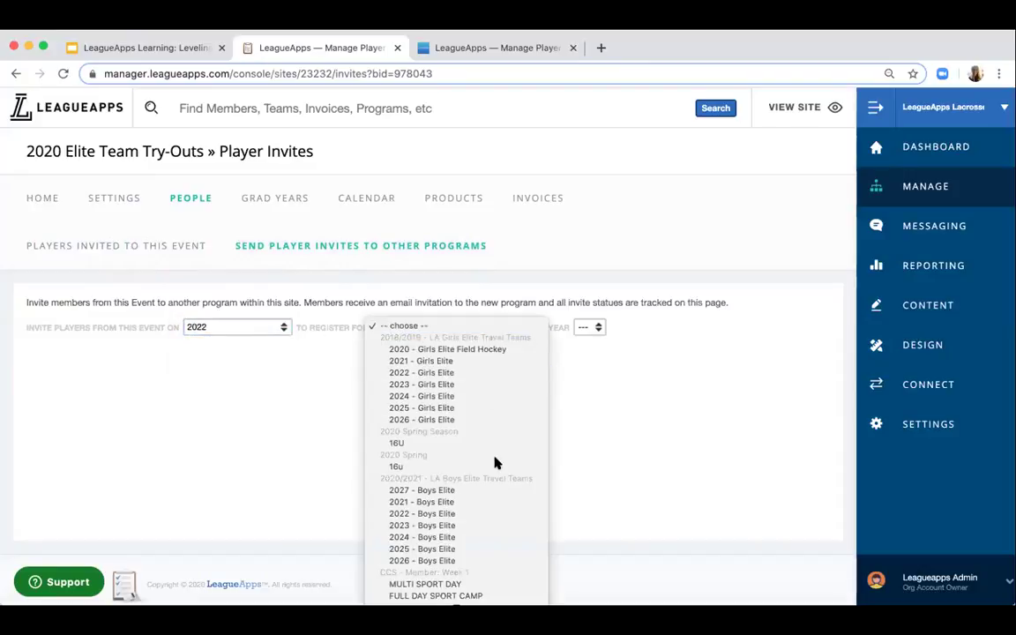
left_click(473, 490)
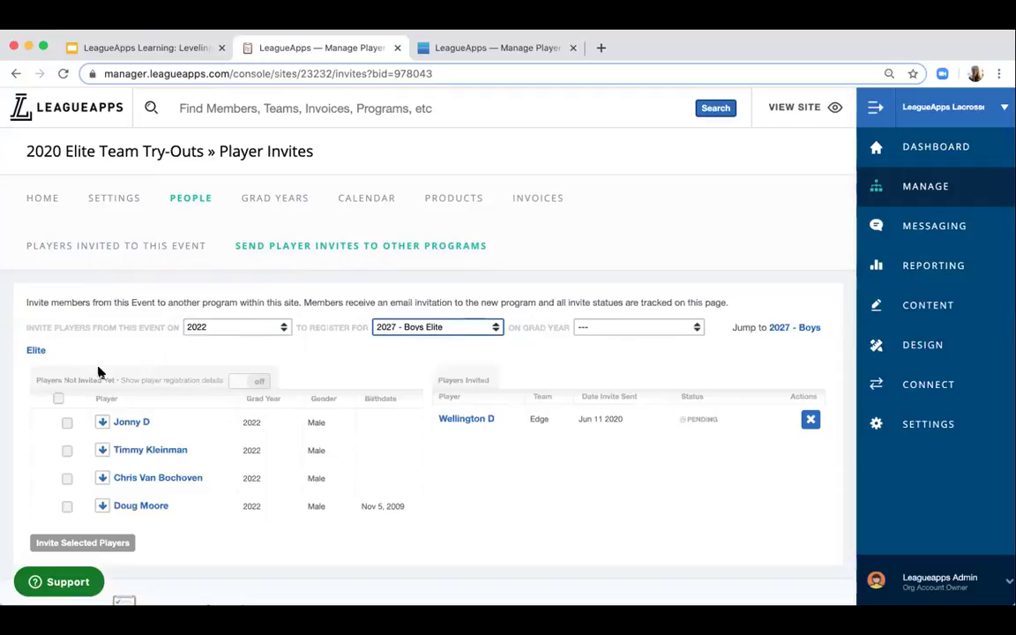
- Invite the second and fourth listed players to 2027 - Boys Elite, using the default subject and a blank message
scroll(98, 368, "down", 1)
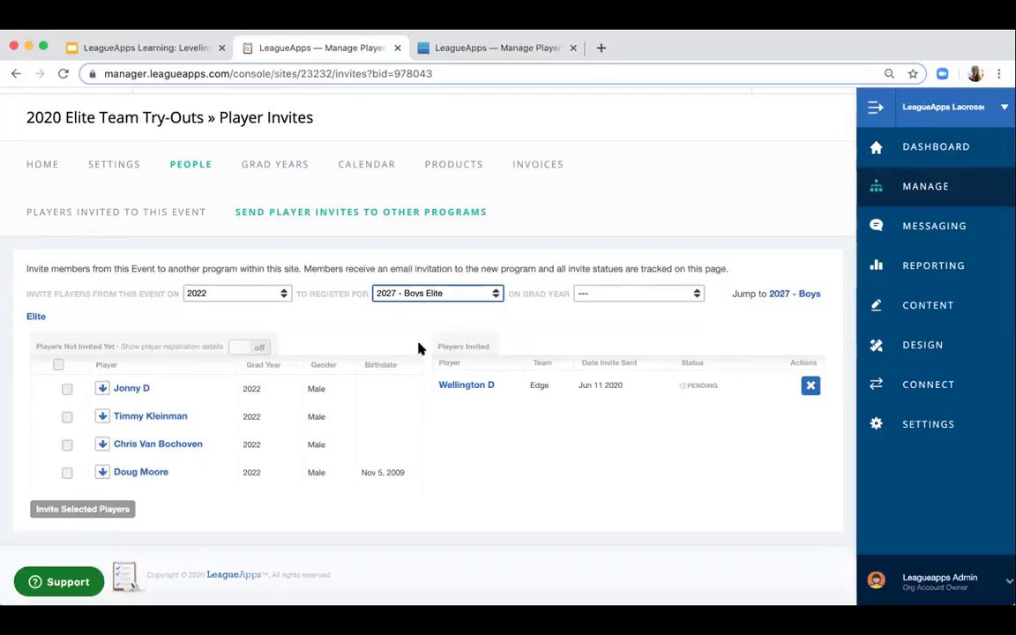
left_click(66, 418)
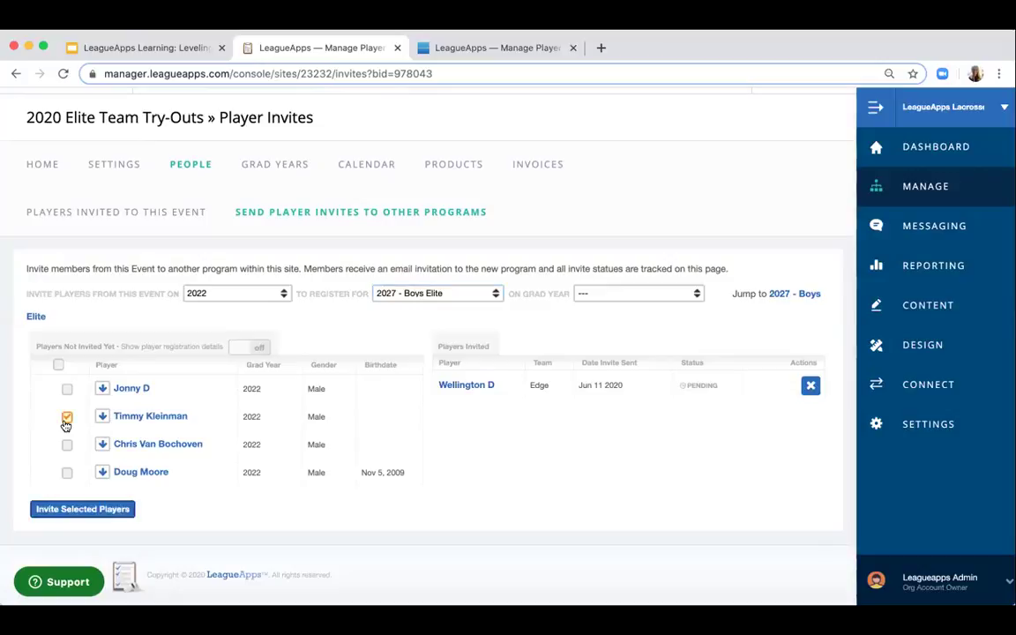
left_click(67, 473)
left_click(84, 510)
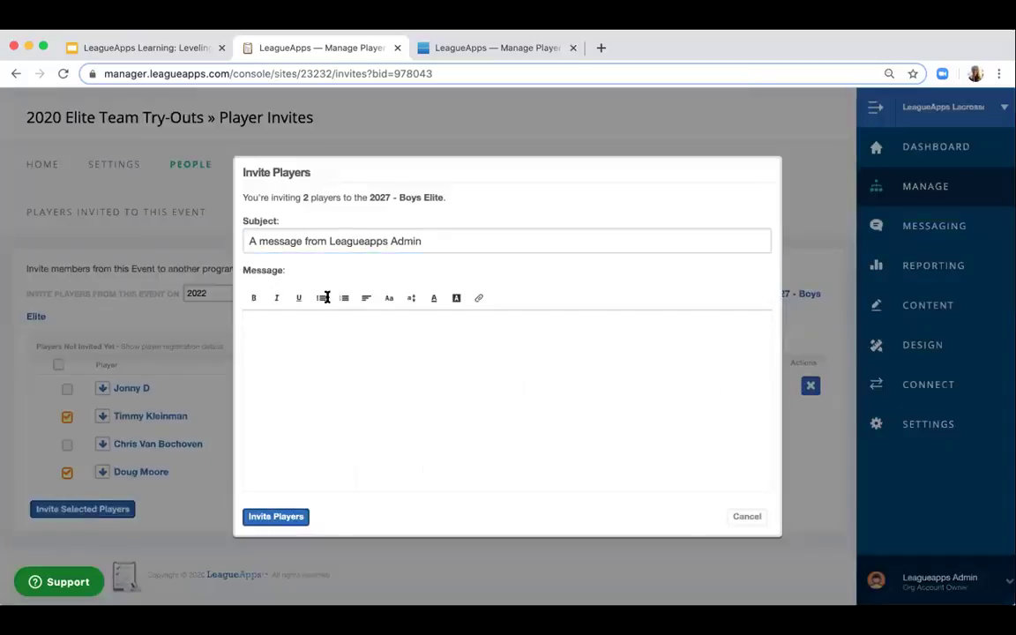
left_click(280, 518)
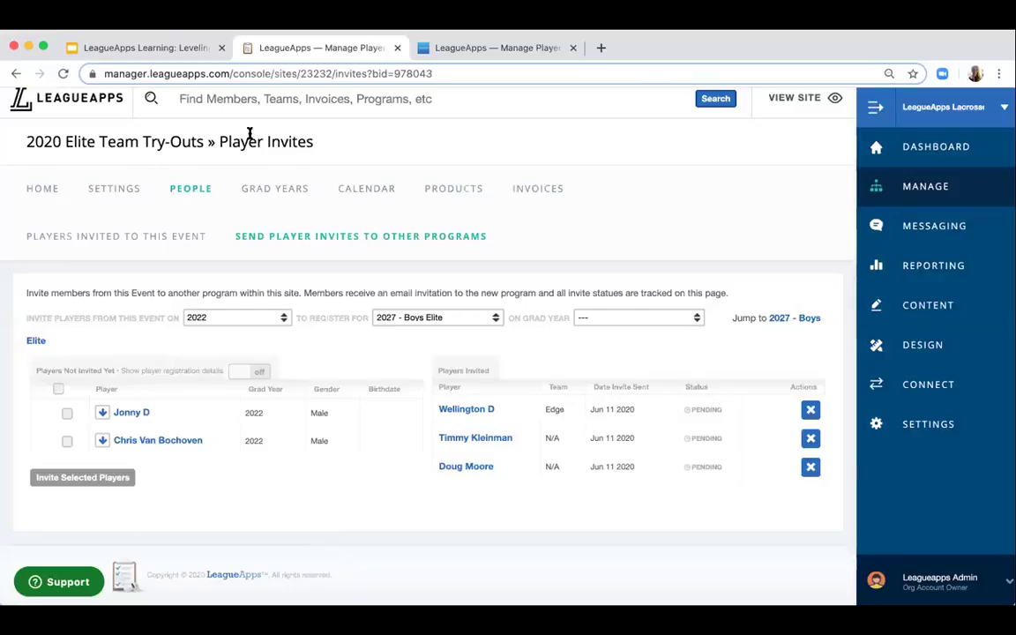
- Select all players not yet invited, review the program choices and invitation form for 2027 - Boys Elite, and cancel the invitation
left_click(58, 390)
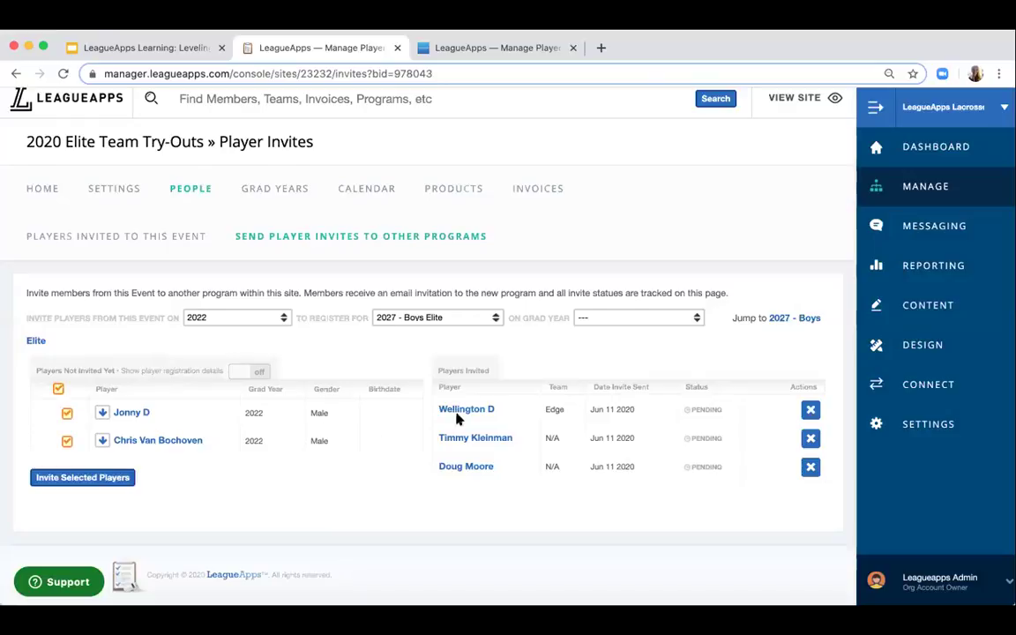
left_click(452, 320)
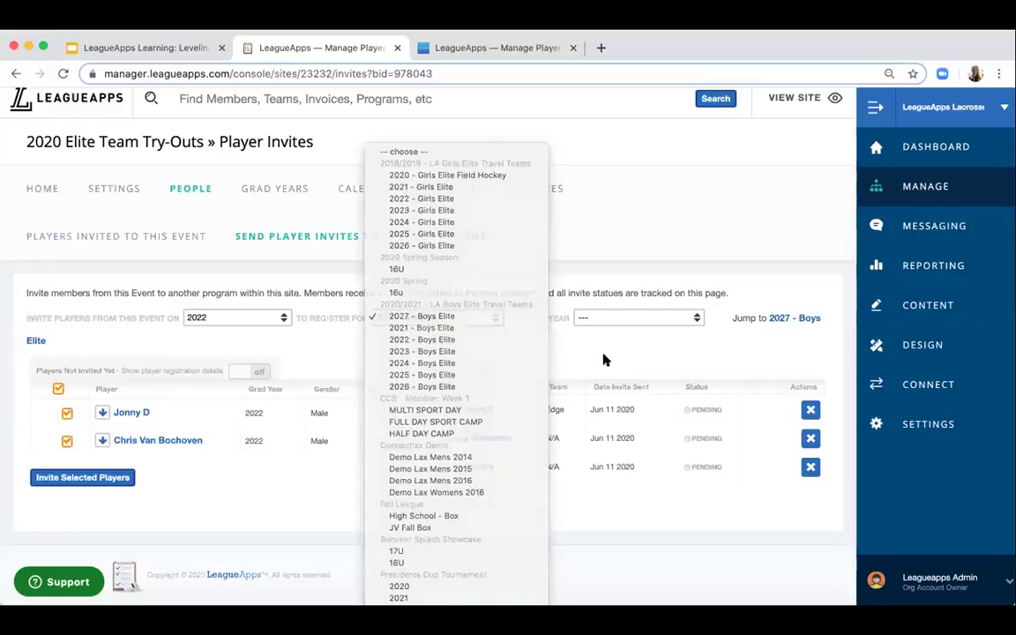
left_click(359, 353)
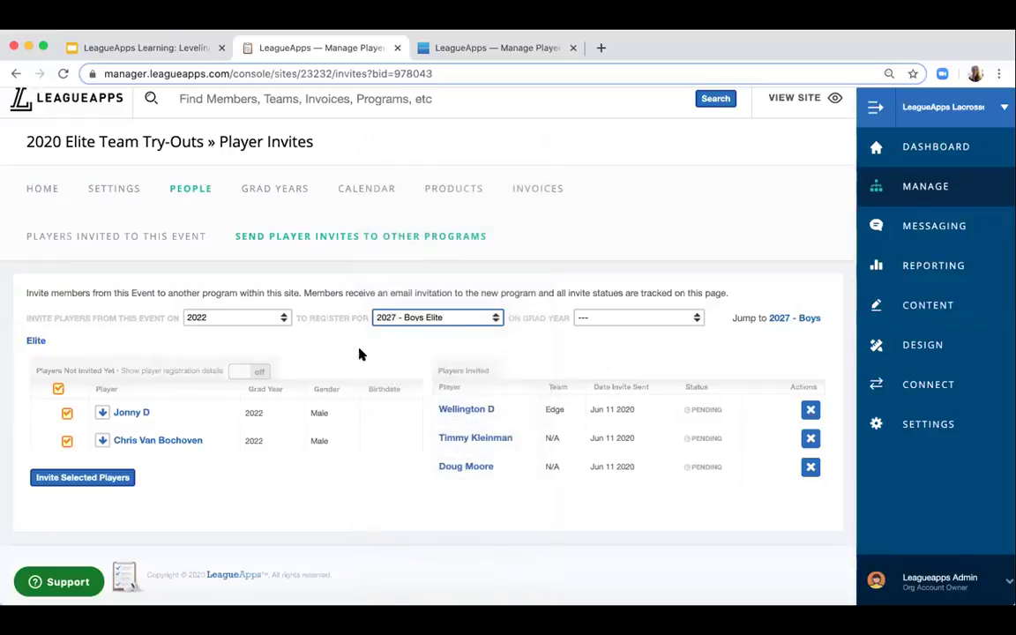
left_click(97, 479)
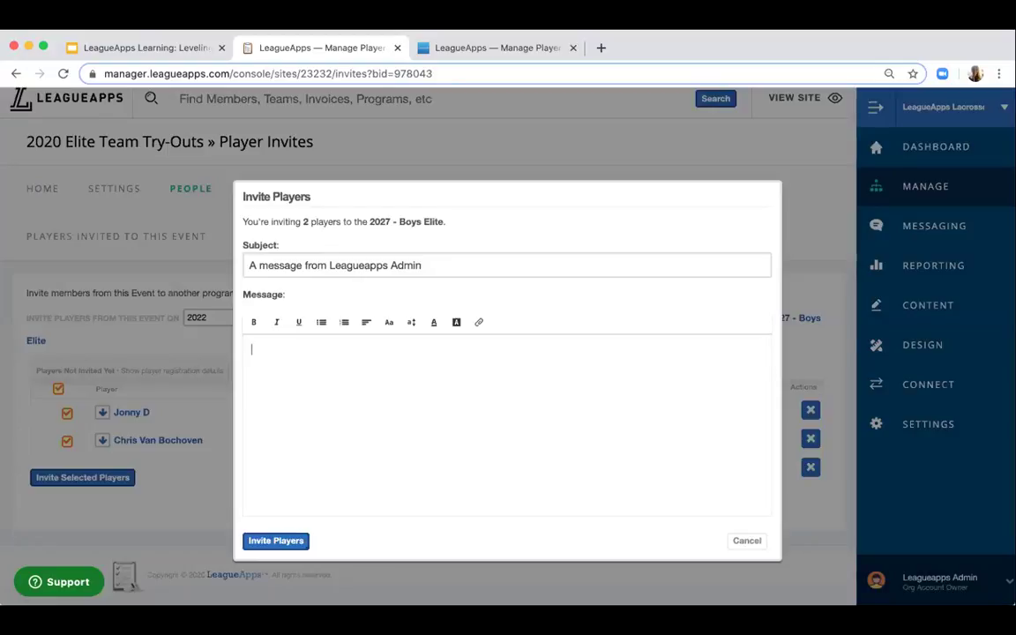
left_click(744, 540)
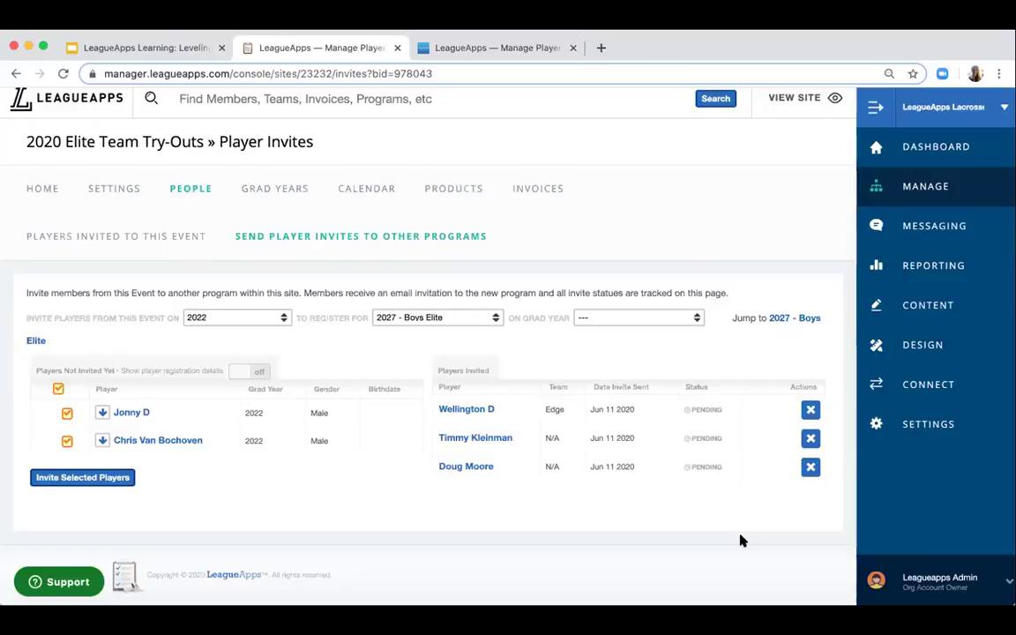
- Reopen the event's player invites from its players list and examine the invite status filter for players invited to this event
mouse_move(188, 186)
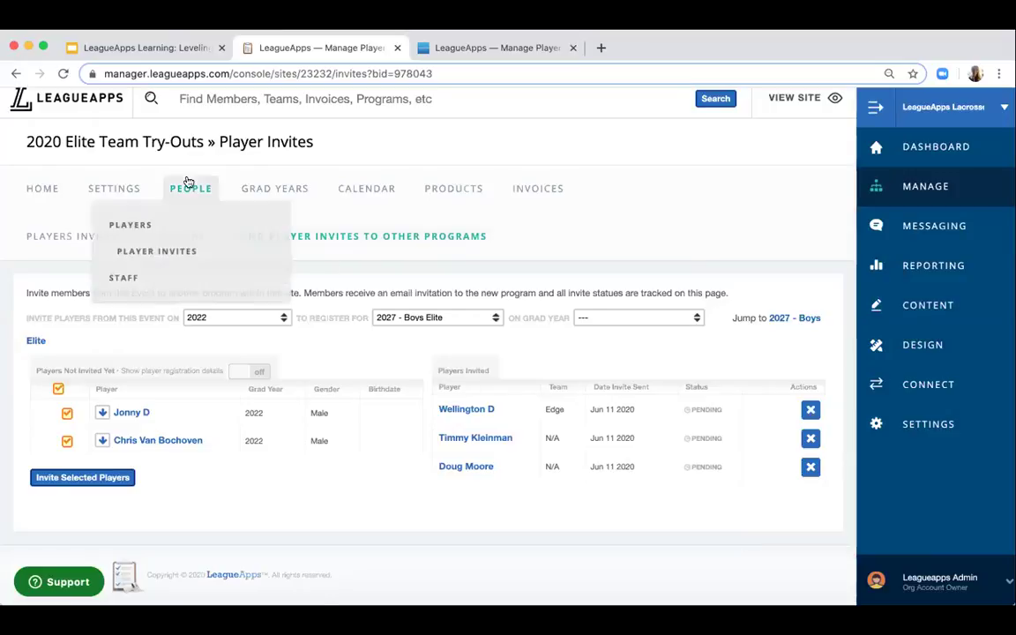
left_click(154, 225)
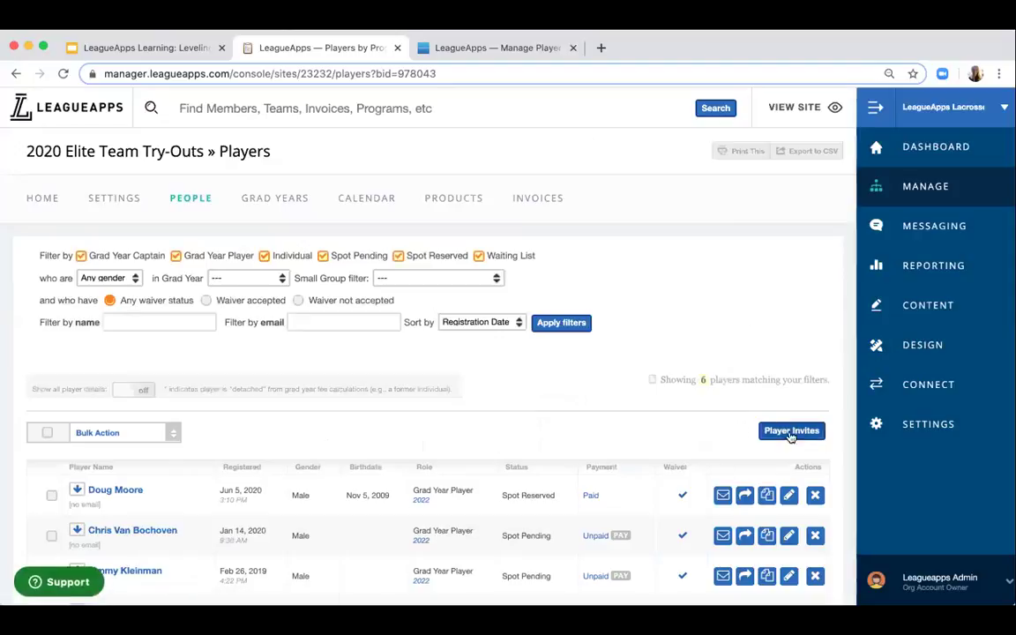
left_click(792, 432)
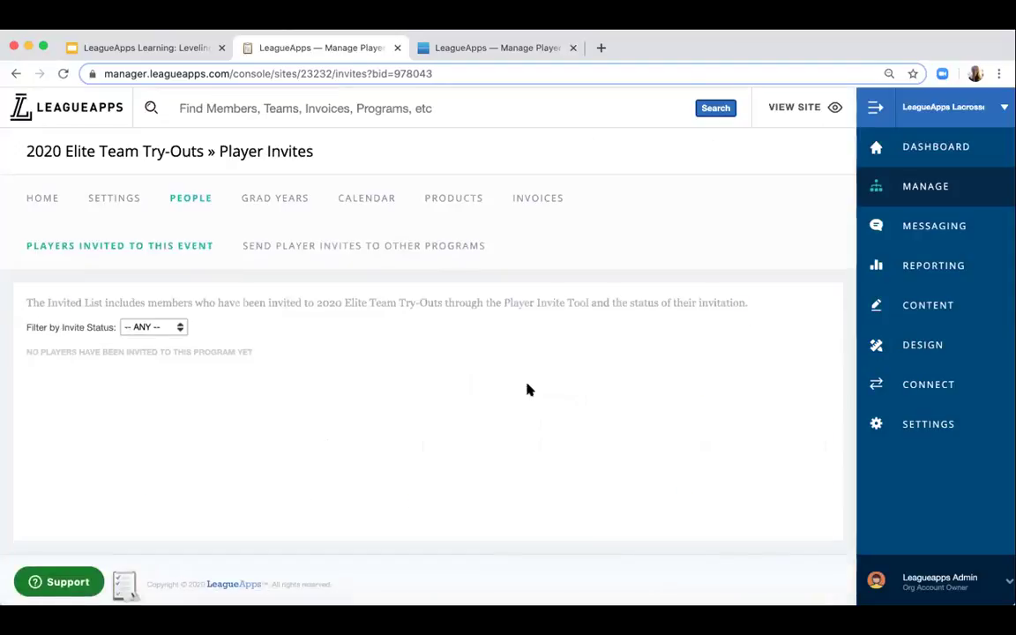
left_click(463, 247)
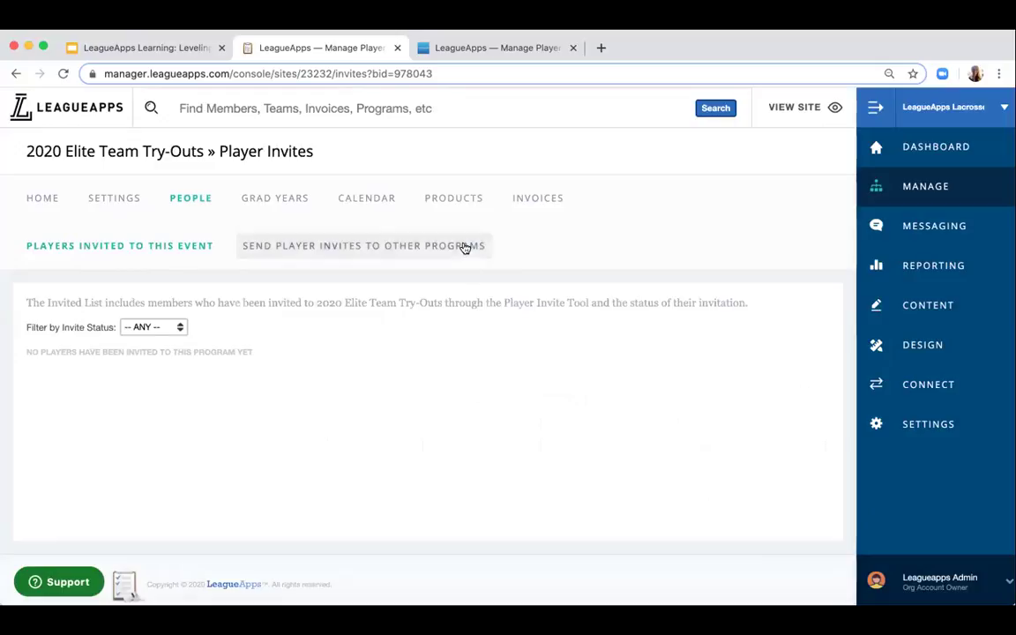
left_click(144, 244)
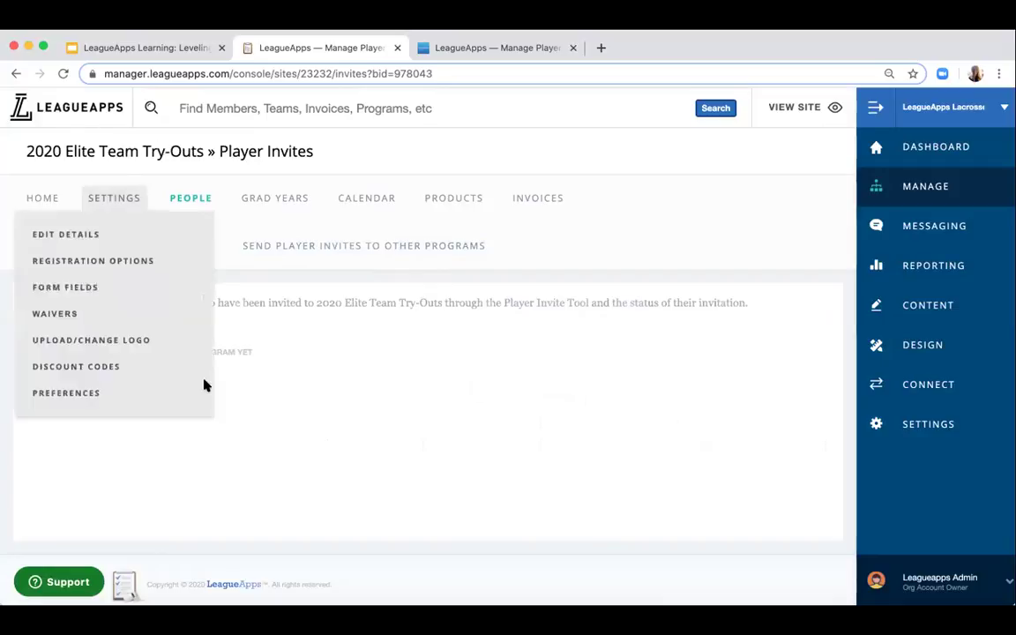
left_click(156, 328)
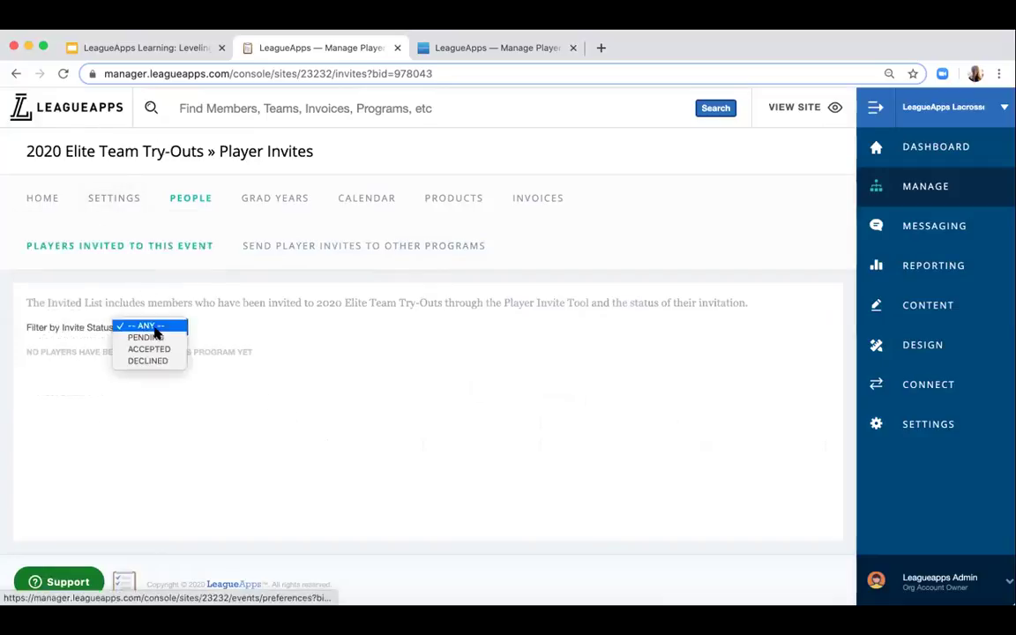
left_click(197, 409)
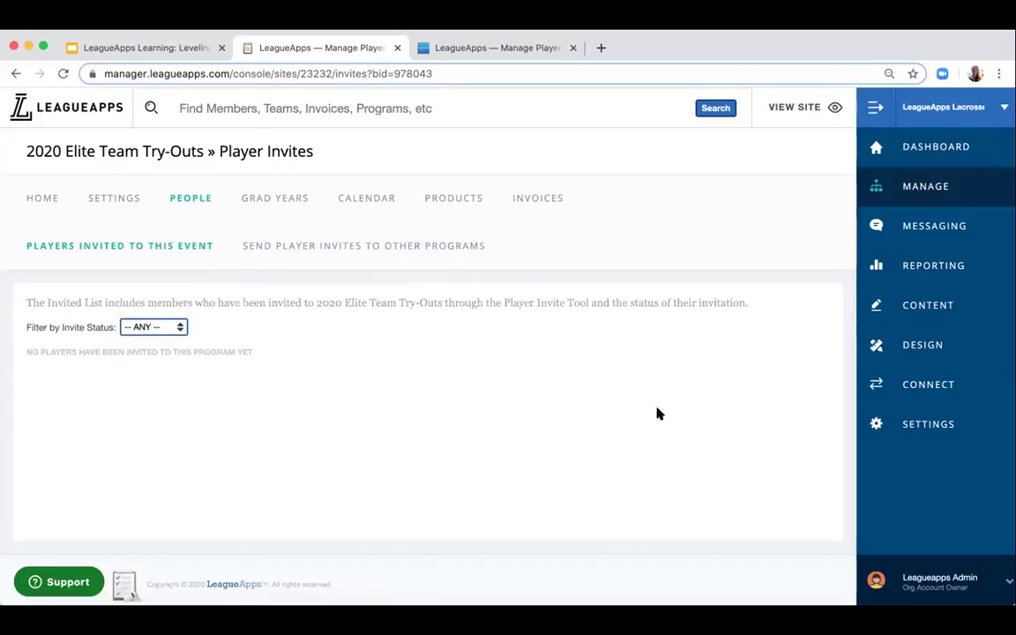
- Open the site members management page and filter the members by the email status Unsubscribed
left_click(963, 198)
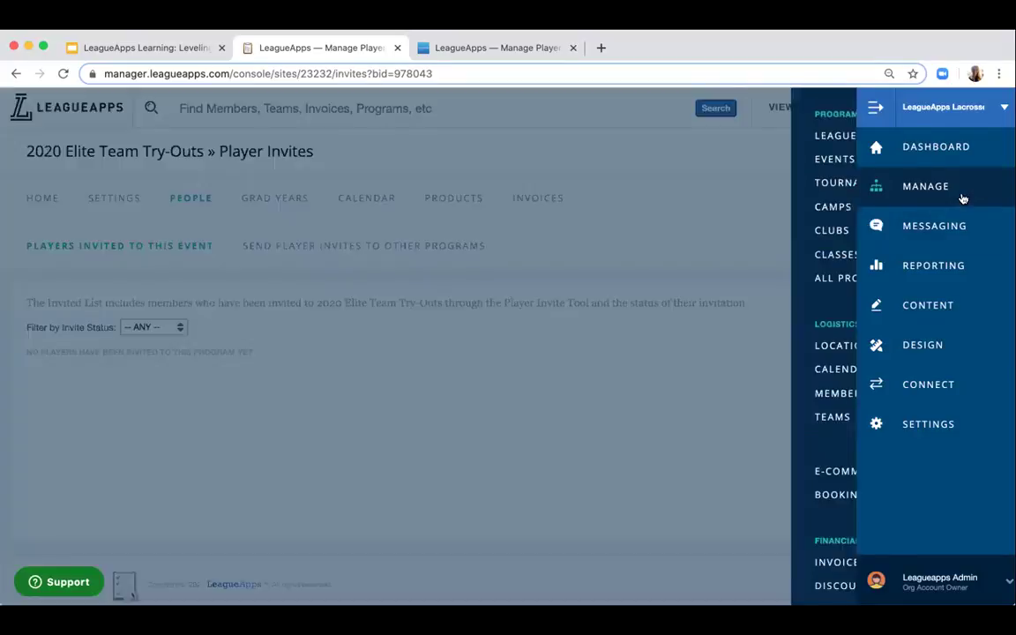
left_click(710, 394)
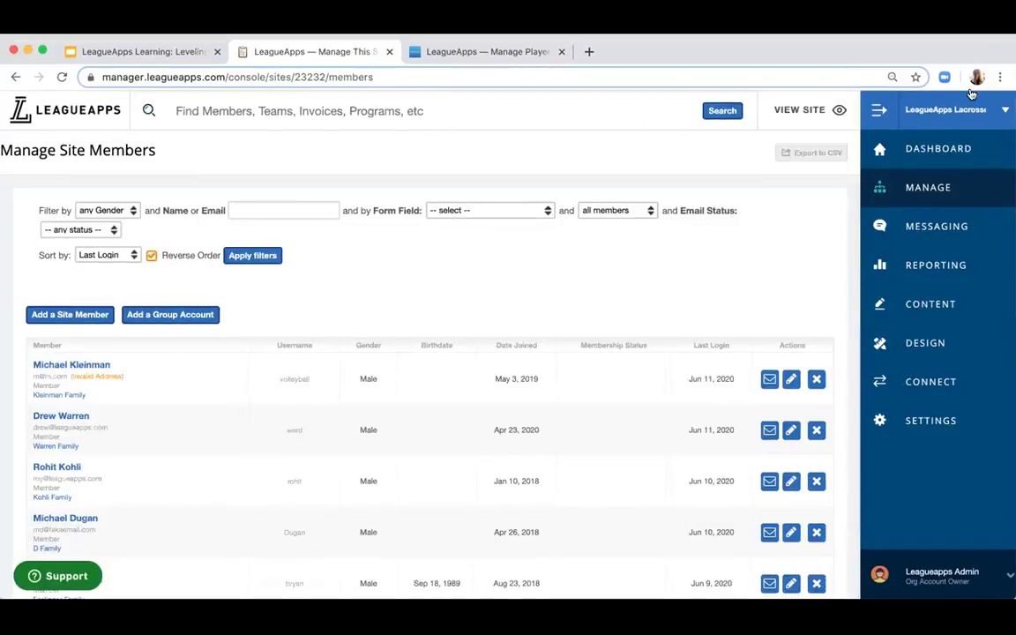
key("ctrl+minus")
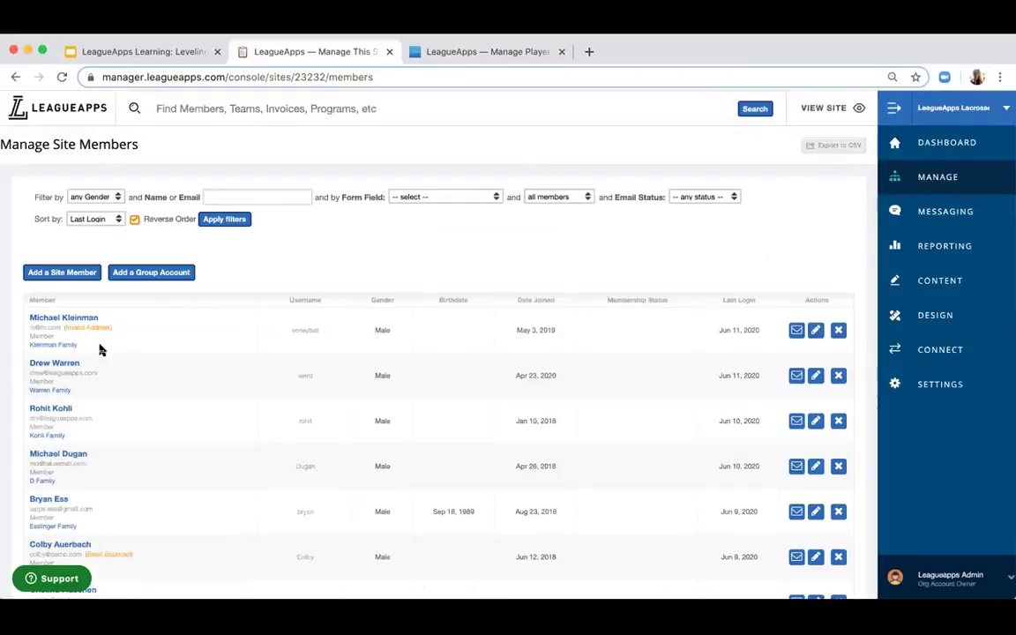
left_click(699, 196)
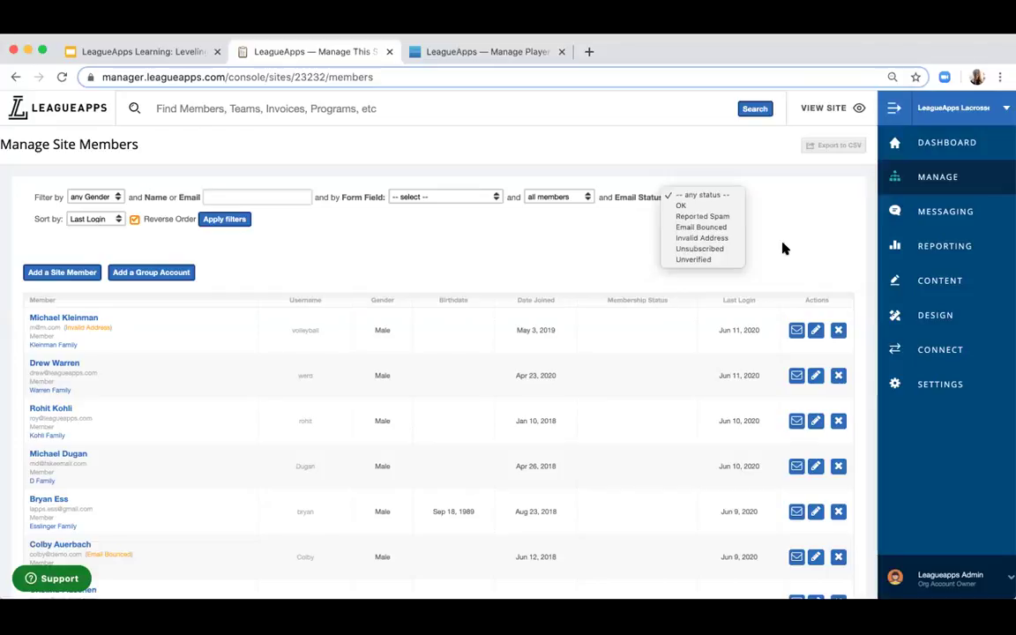
left_click(710, 249)
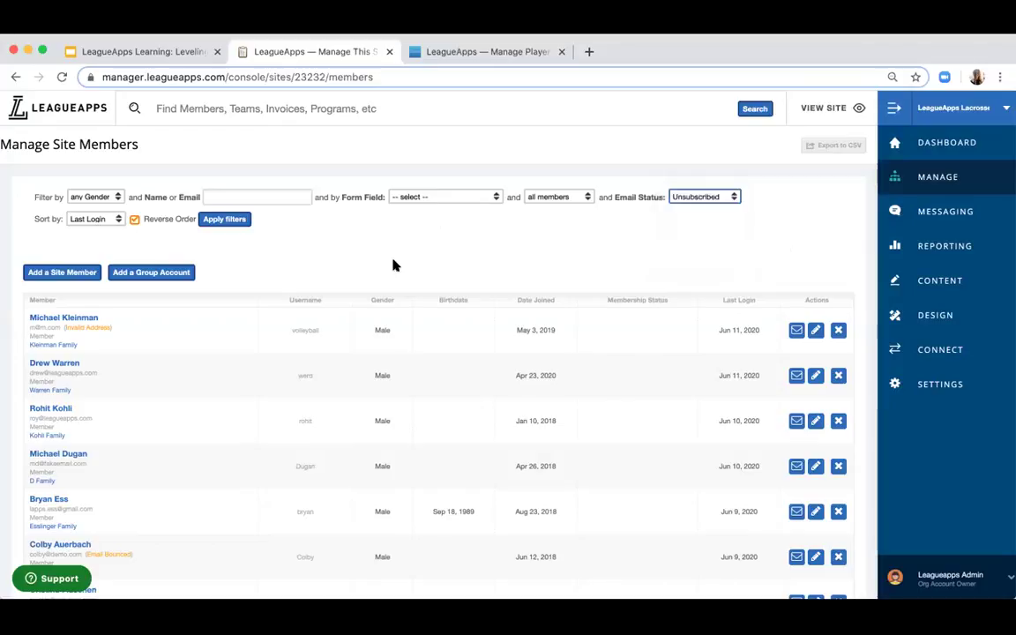
left_click(228, 220)
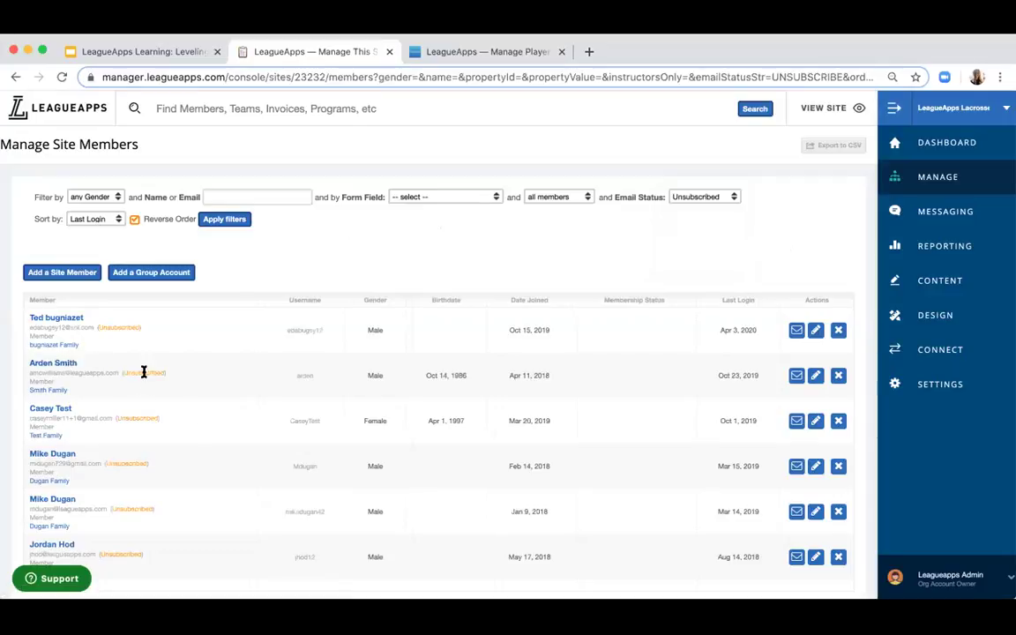
- Review the column options for exporting the filtered members to CSV and close them without exporting
left_click(829, 147)
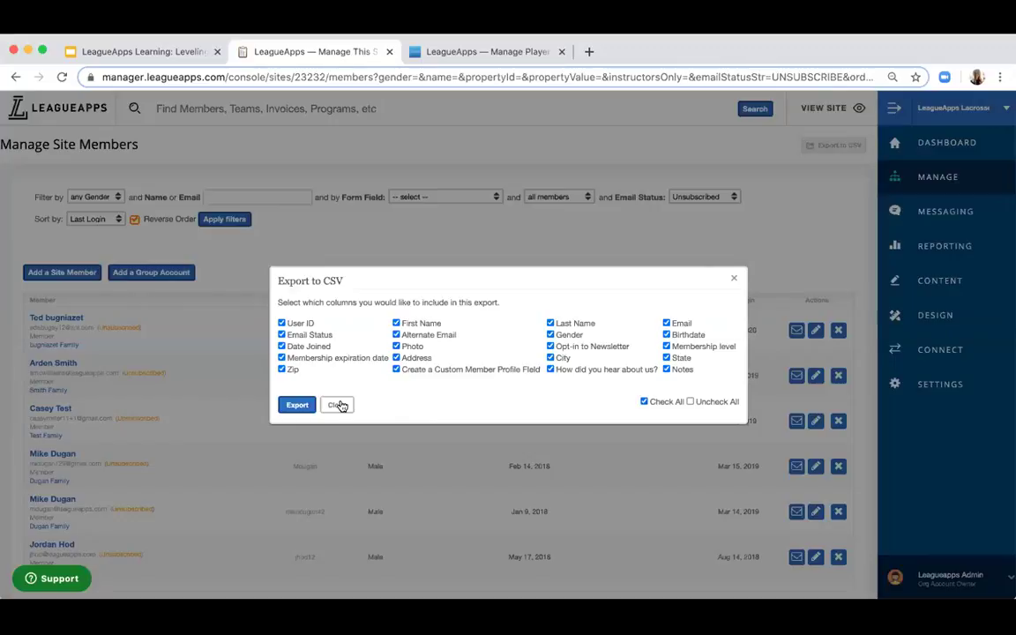
left_click(339, 405)
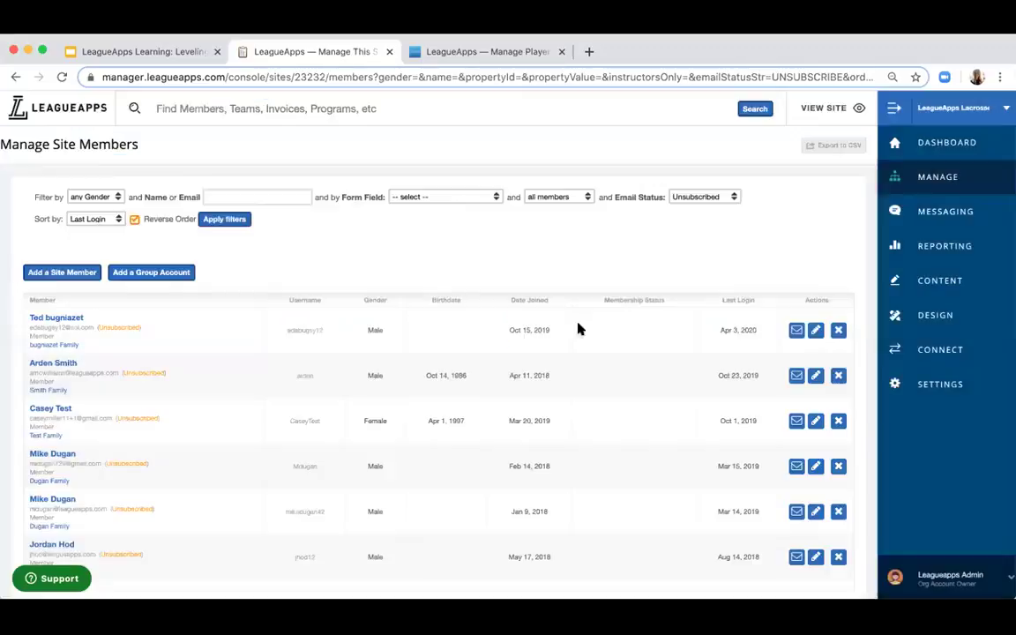
left_click(829, 144)
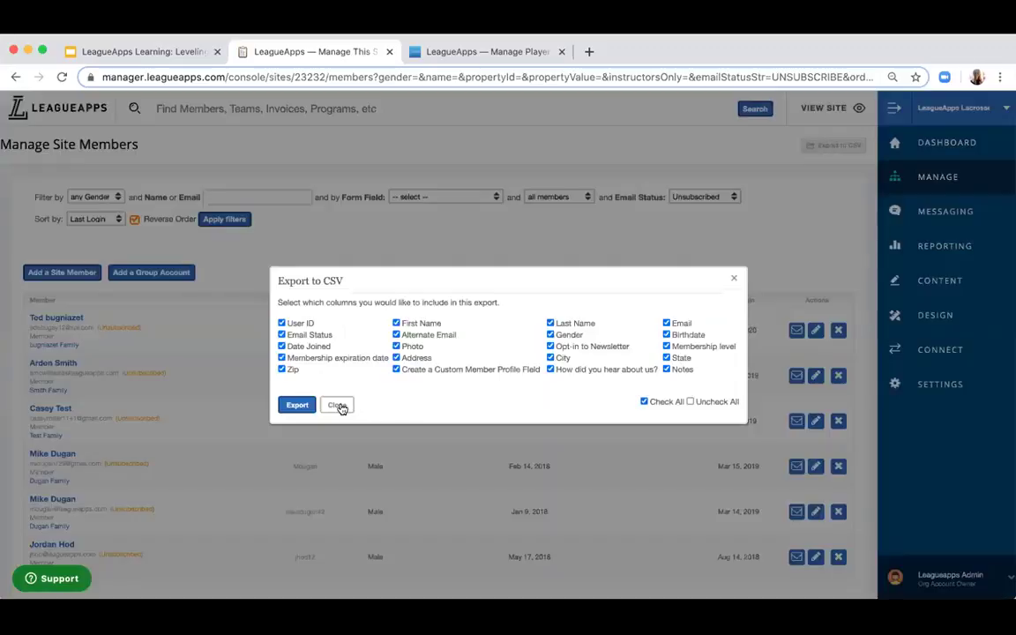
left_click(340, 406)
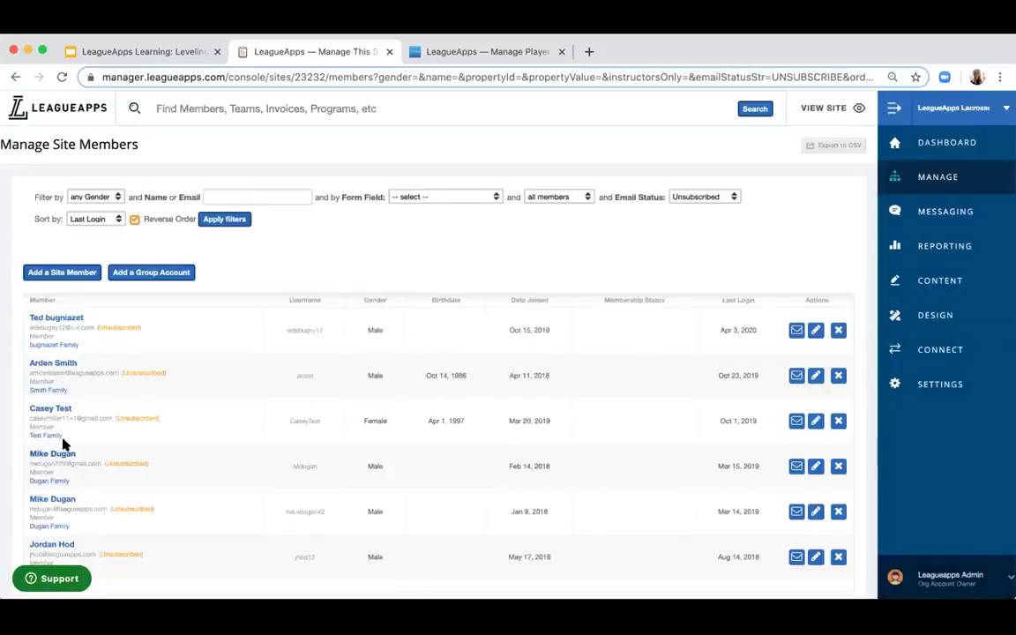
- Open the second listed unsubscribed member's details, set the email status to OK, and return to the filtered members list
left_click(54, 363)
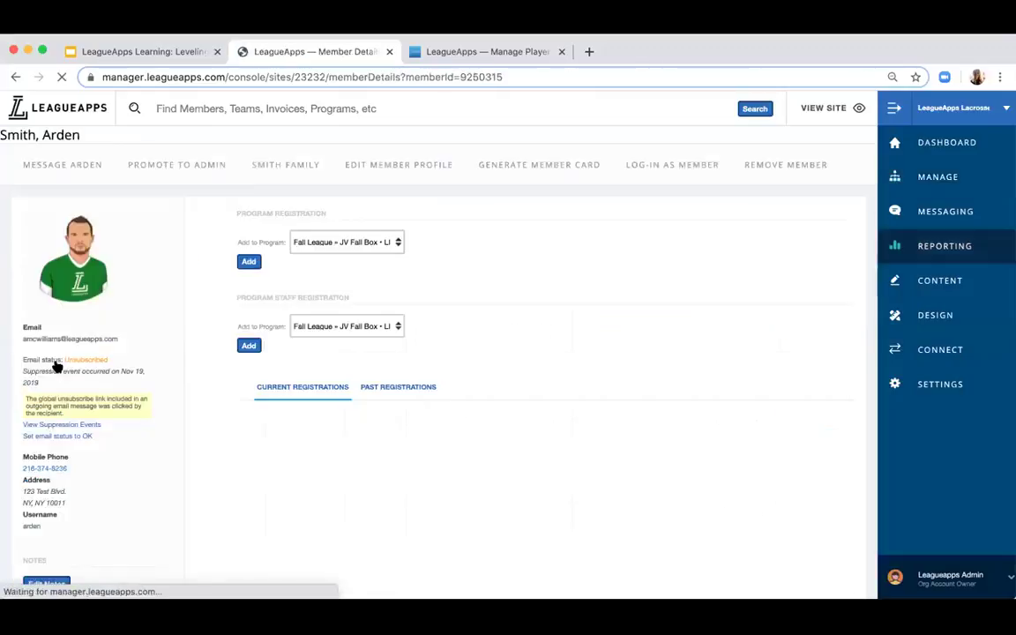
scroll(294, 480, "down", 2)
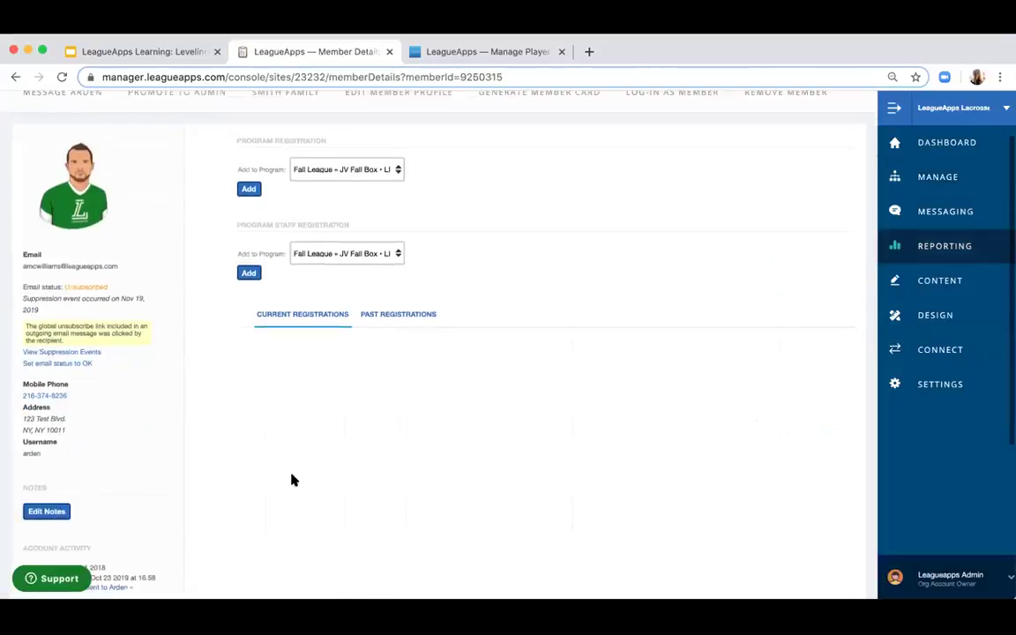
scroll(39, 236, "down", 1)
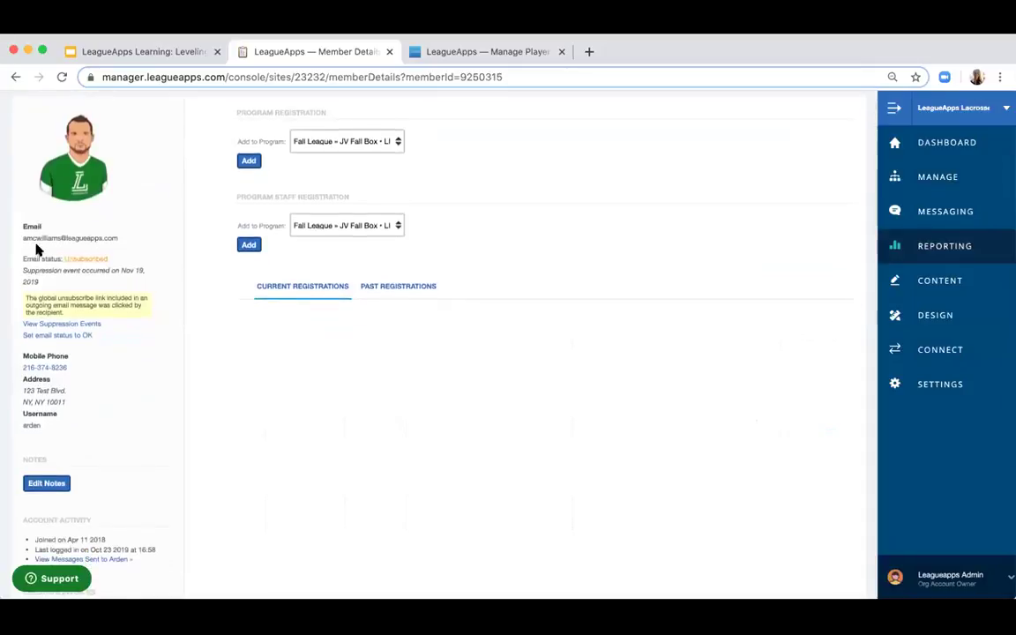
scroll(37, 251, "down", 2)
double_click(89, 214)
left_click_drag(65, 236, 23, 238)
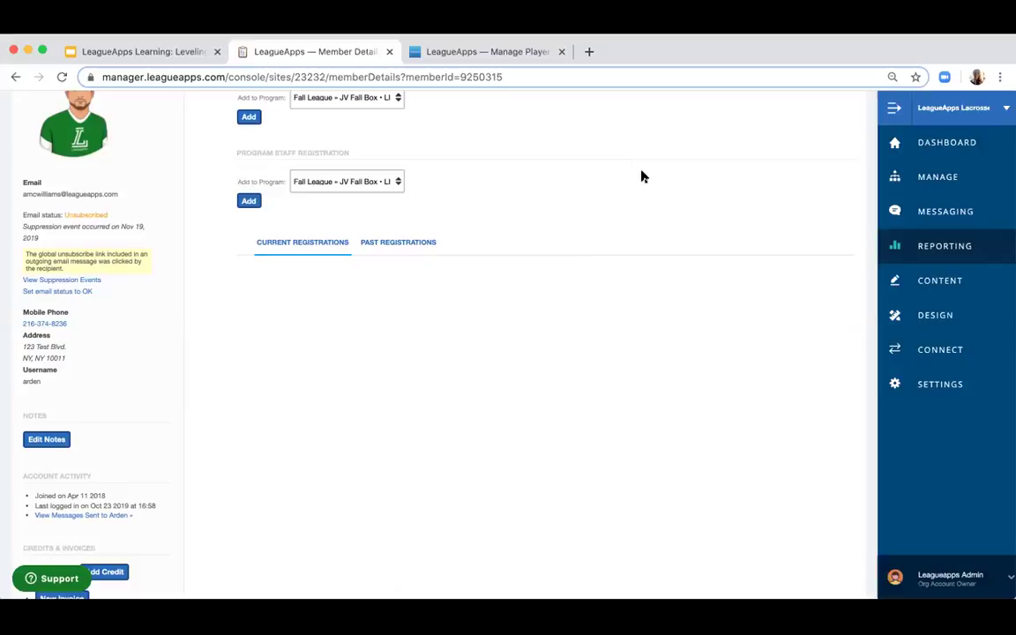
scroll(131, 250, "up", 2)
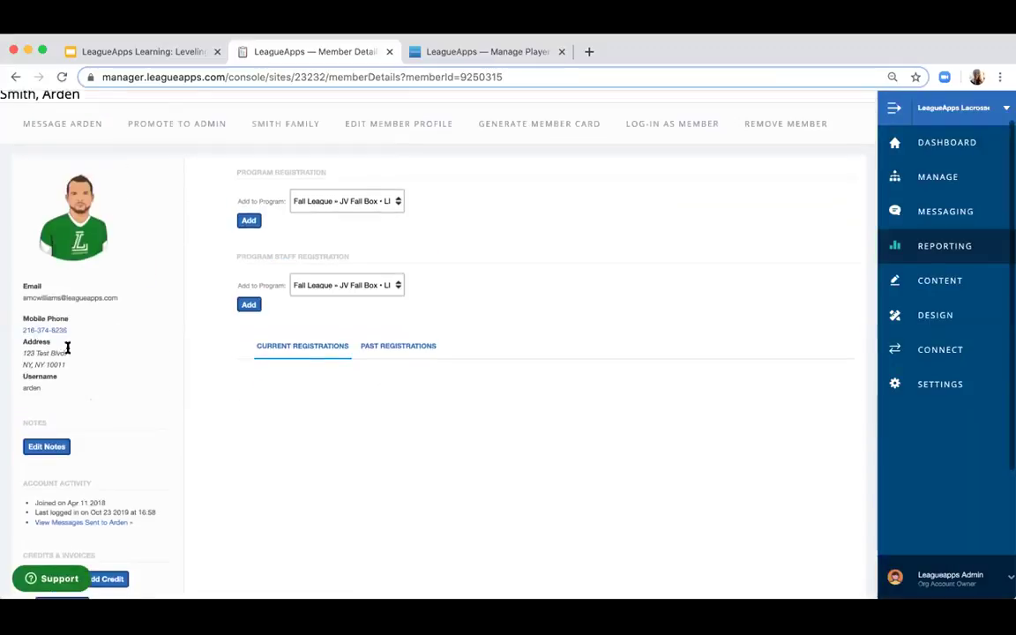
scroll(140, 328, "up", 1)
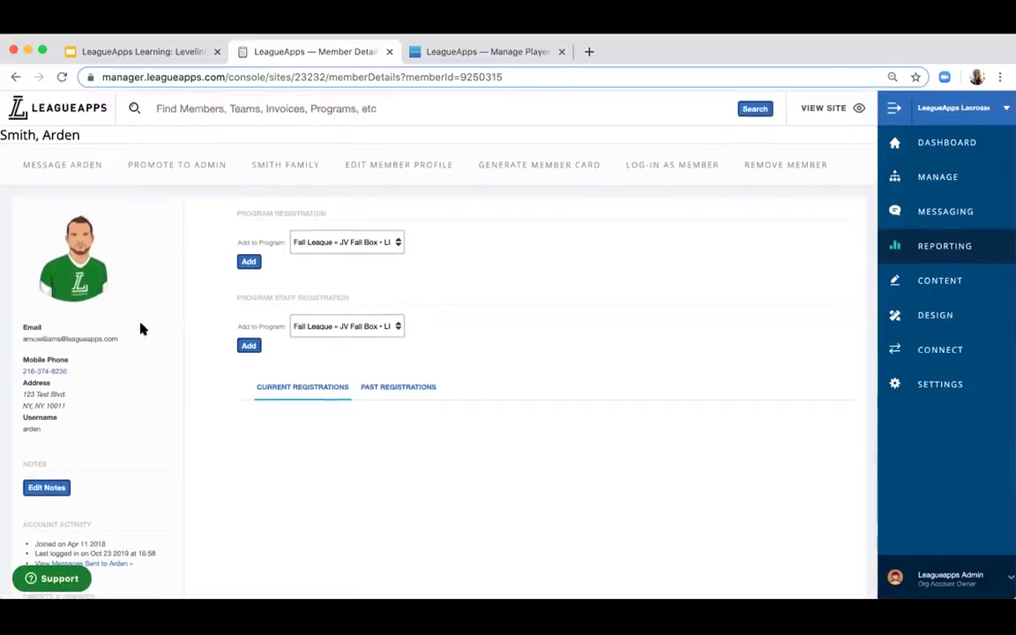
left_click(16, 78)
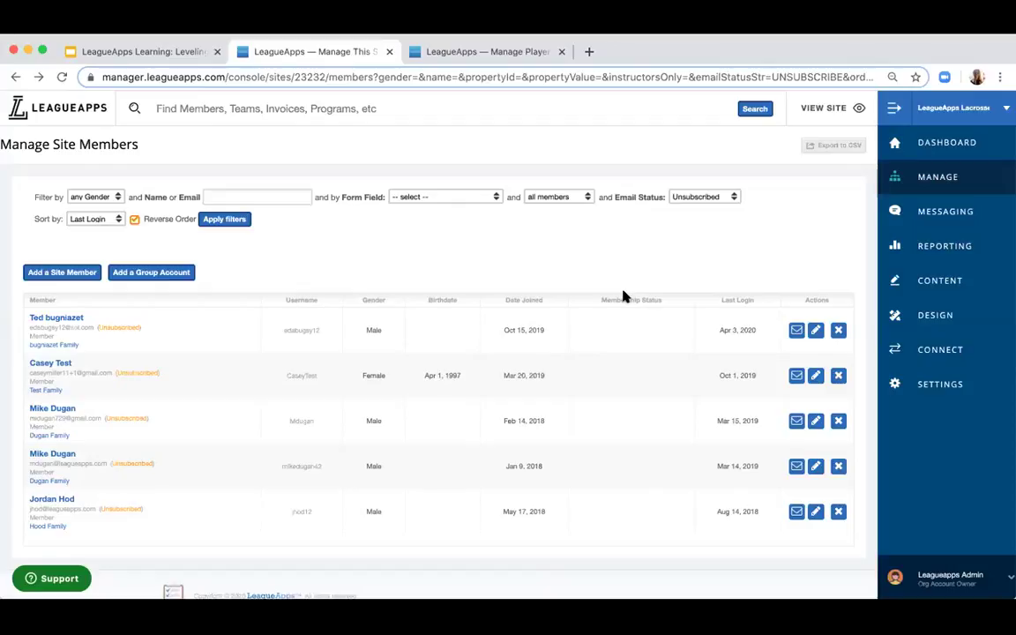
- Open the first listed unsubscribed member's details and log in to the public site as that member
left_click(63, 320)
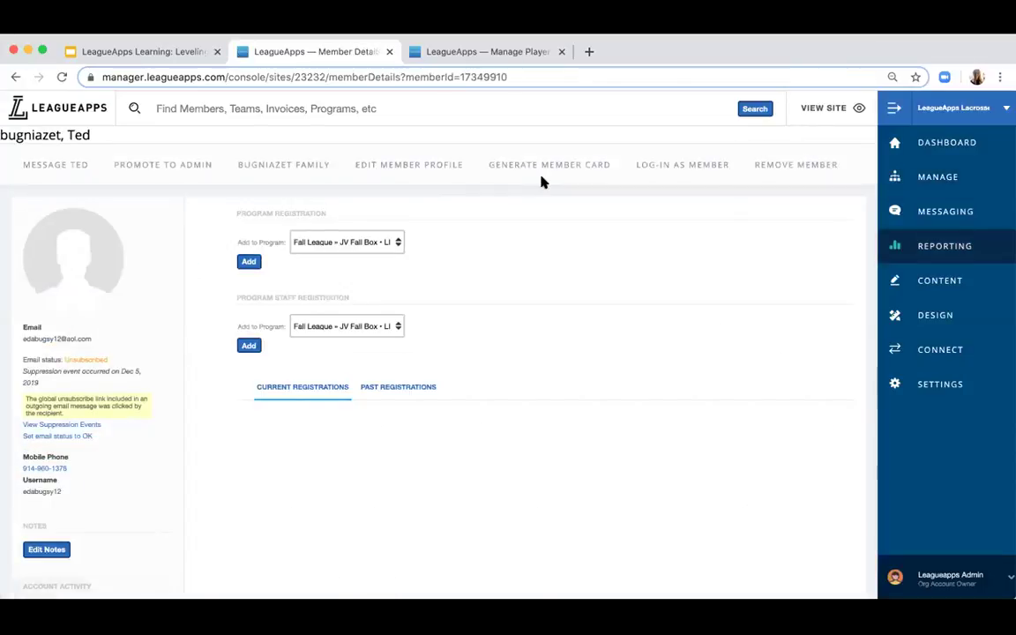
left_click(681, 166)
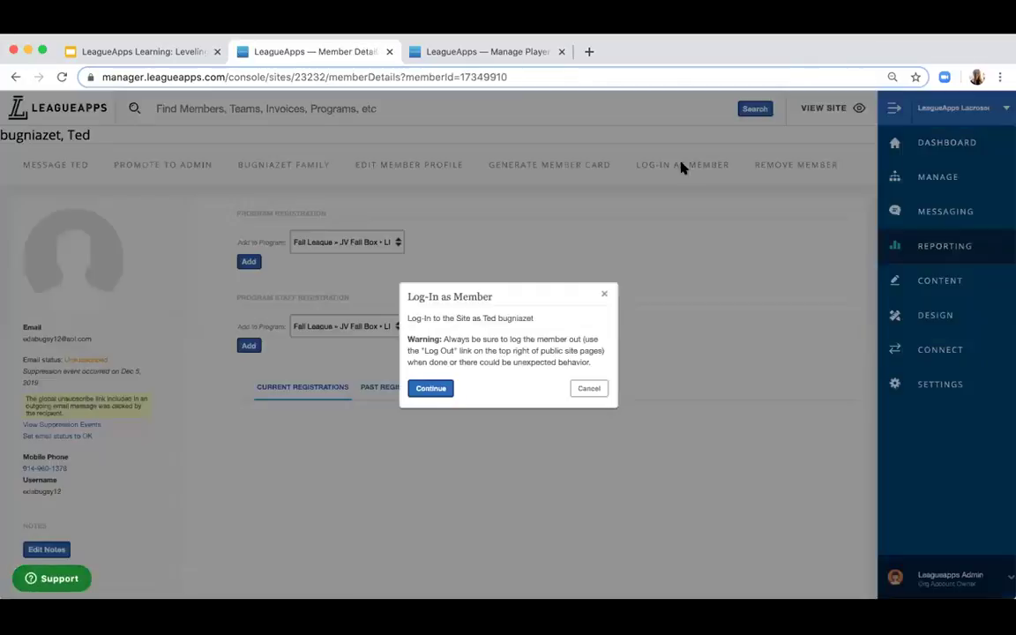
left_click(443, 388)
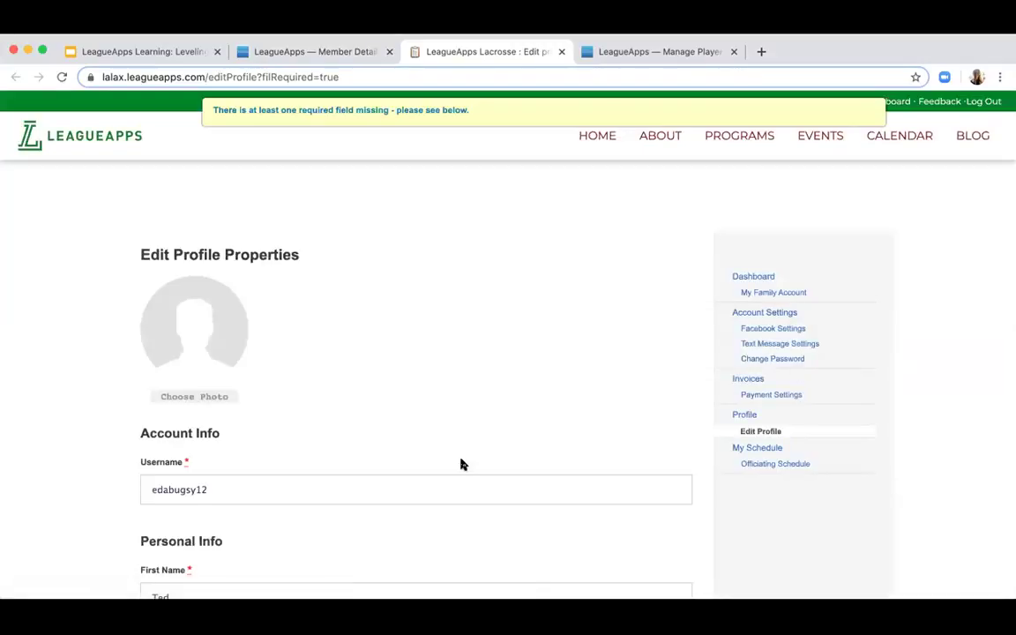
- Examine the Email Updates option at the end of the member's profile form and return to the member details in the console
scroll(465, 465, "down", 6)
scroll(465, 463, "down", 10)
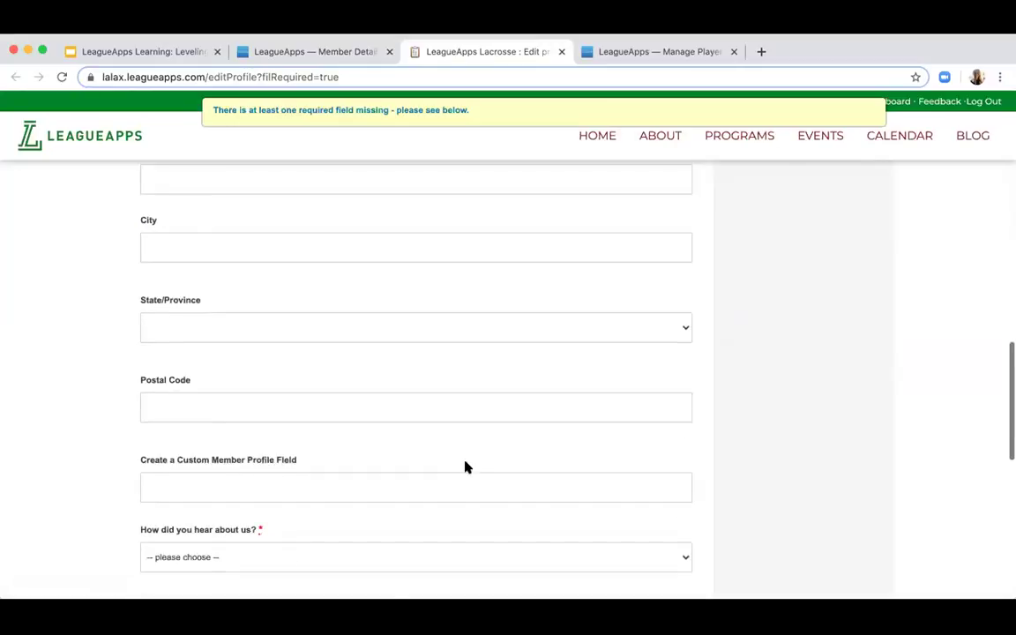
scroll(465, 465, "down", 3)
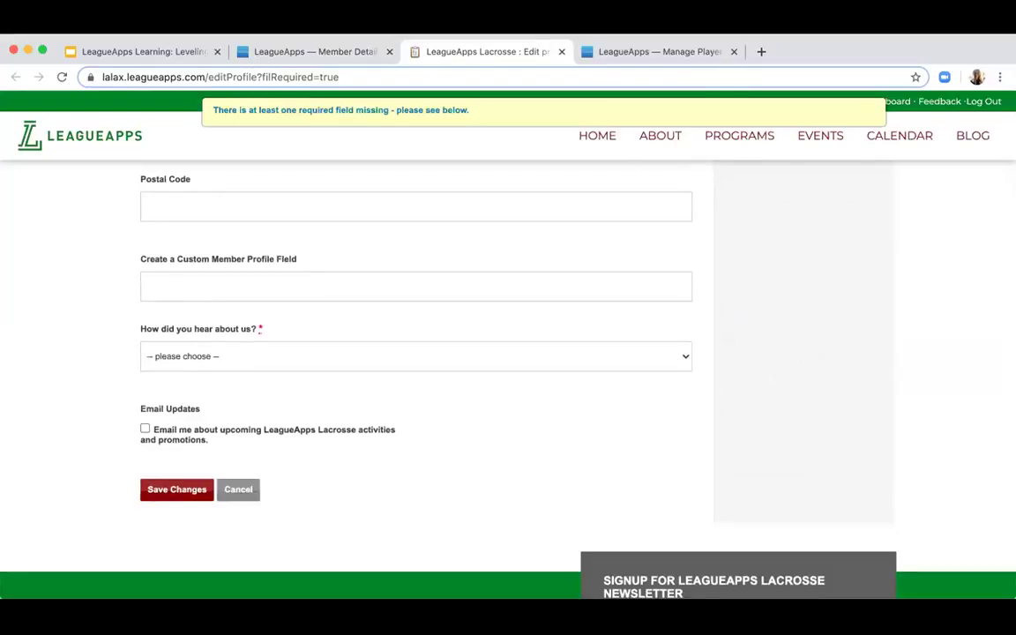
right_click(882, 46)
left_click(828, 50)
left_click(277, 50)
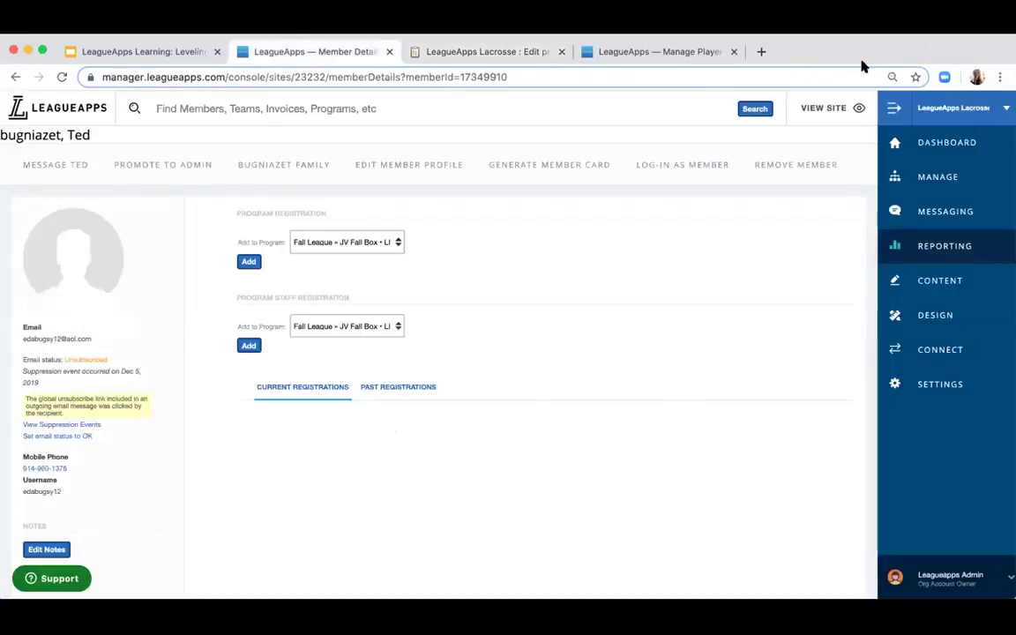
- Reopen the site members management page and filter the members by the email status Email Bounced
left_click(960, 180)
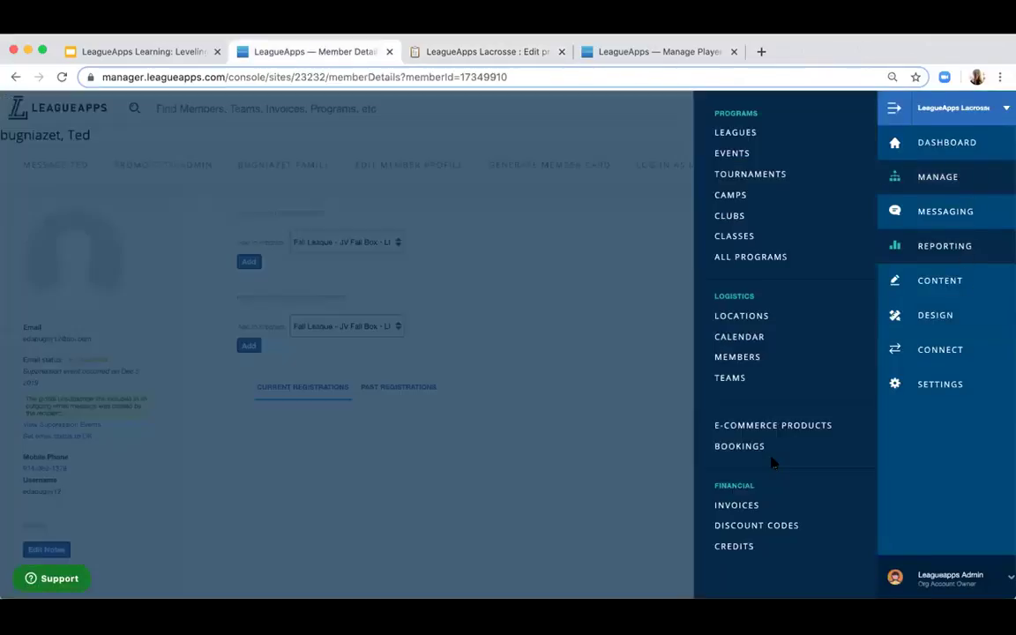
left_click(763, 355)
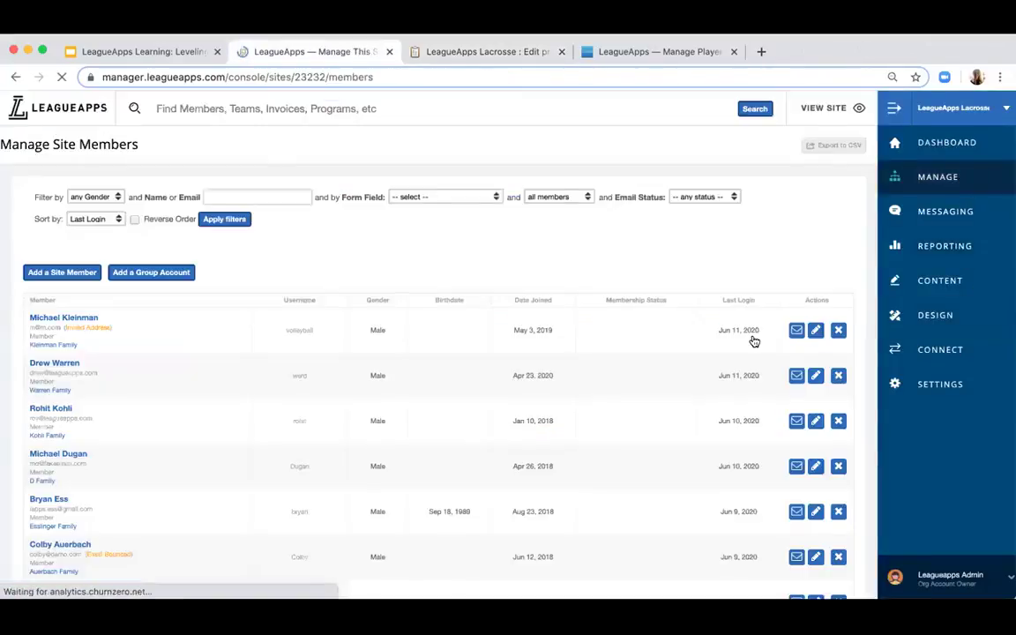
left_click(694, 198)
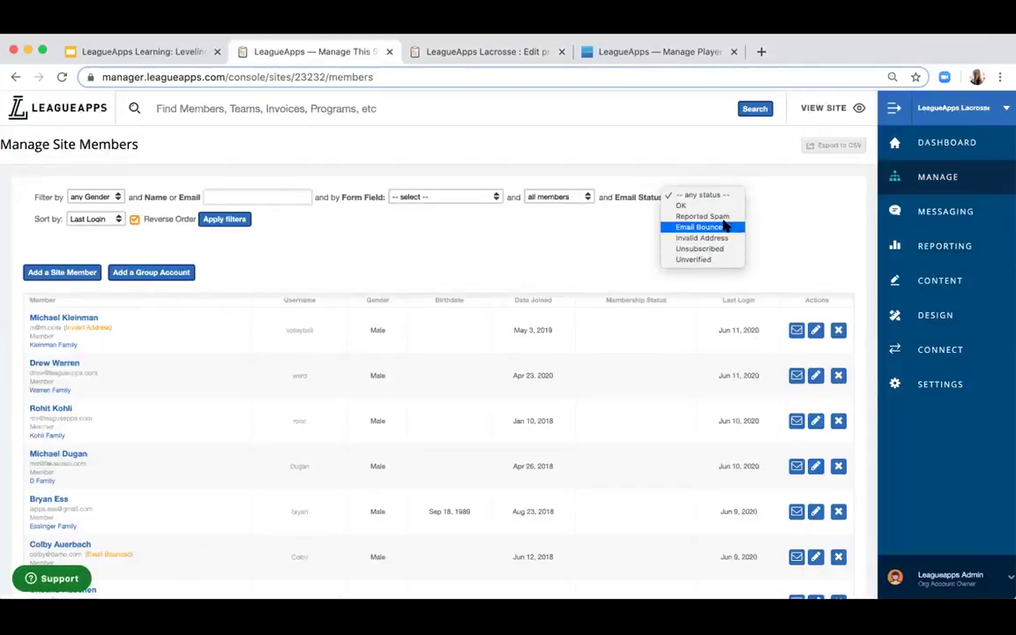
left_click(722, 227)
left_click(225, 222)
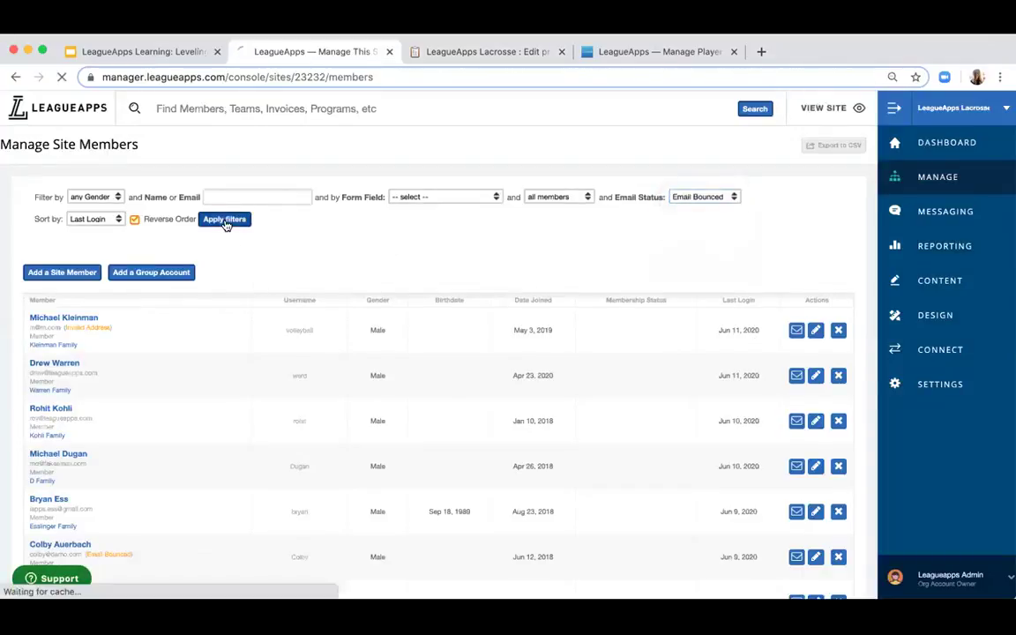
- Look through the list of members with bounced emails
scroll(162, 347, "down", 3)
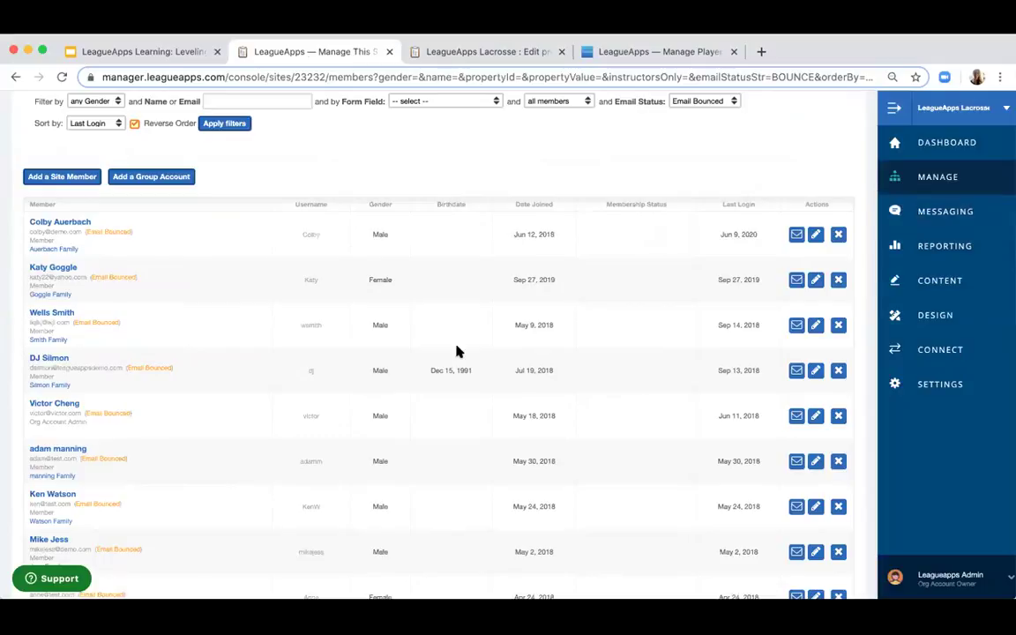
scroll(456, 351, "up", 2)
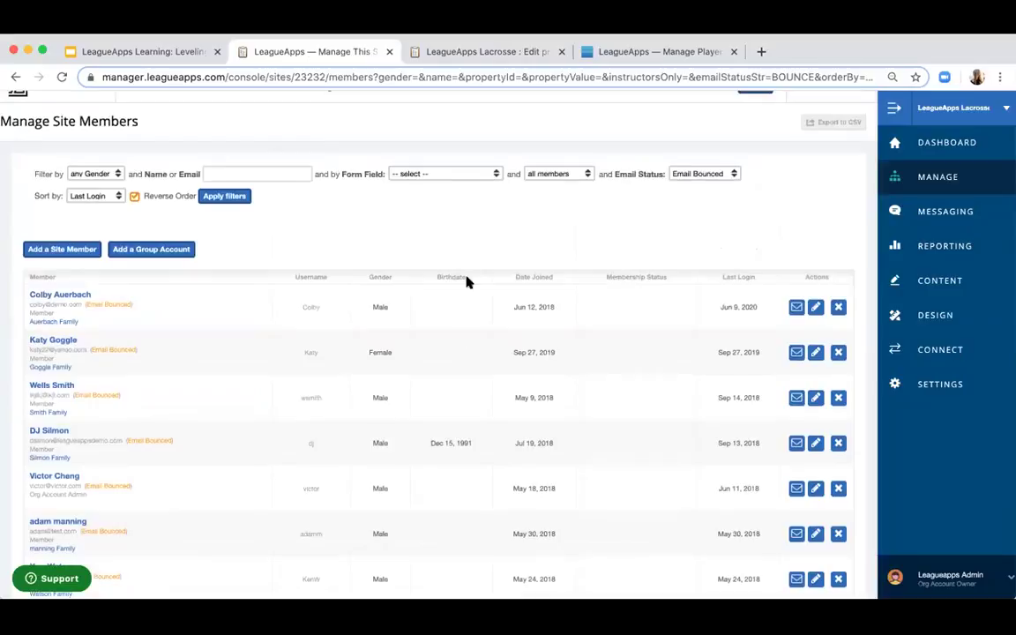
right_click(934, 176)
left_click(666, 209)
right_click(664, 209)
left_click(665, 209)
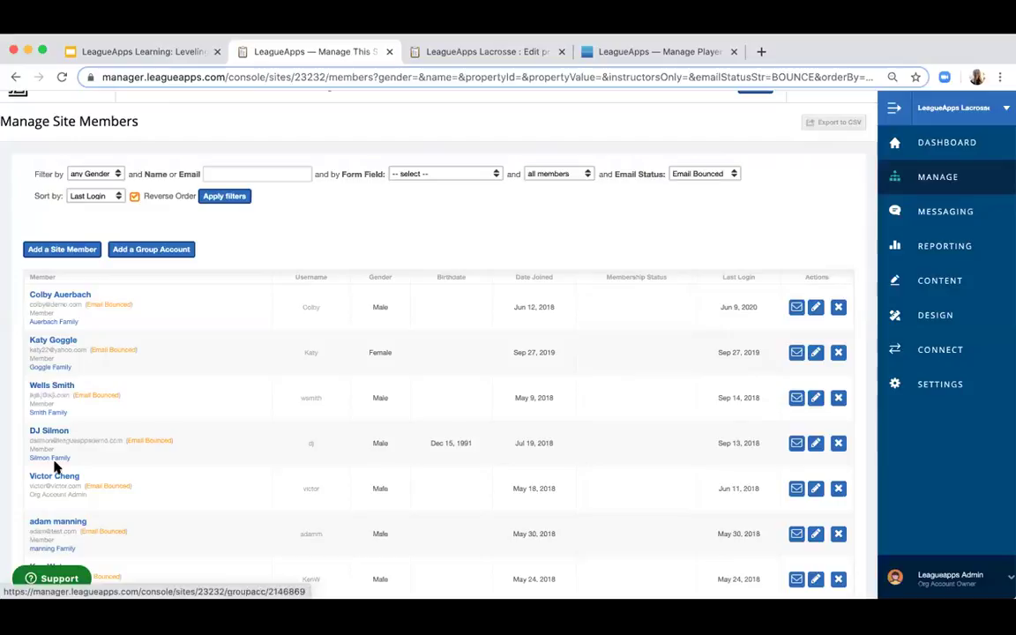
scroll(618, 353, "up", 1)
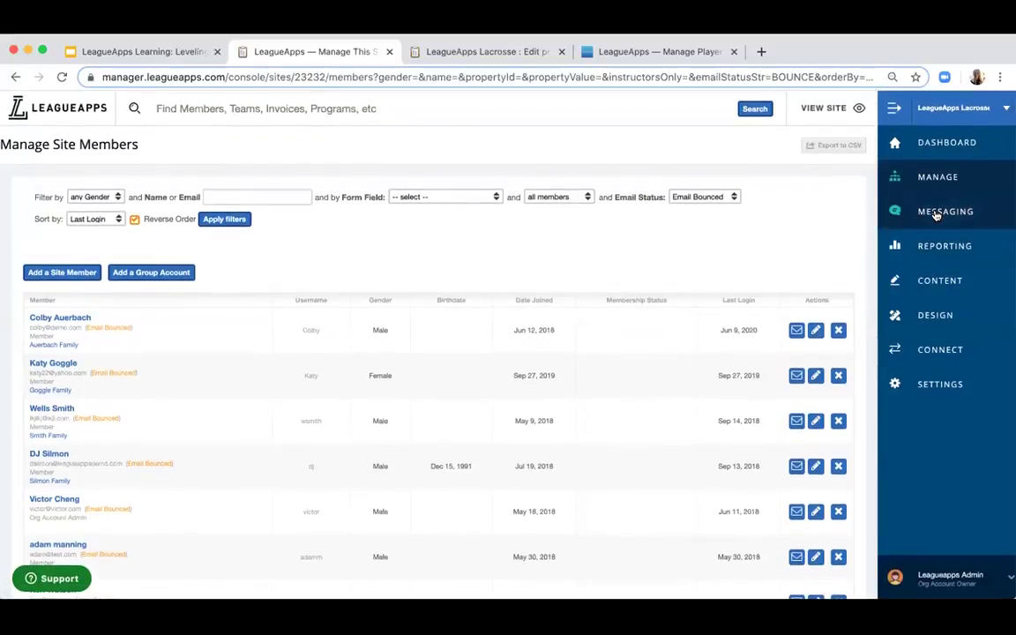
- Review the tracking details of the Invoice Payment Reminder sent May 9, 2019 from all sent emails and return to the list
left_click(936, 215)
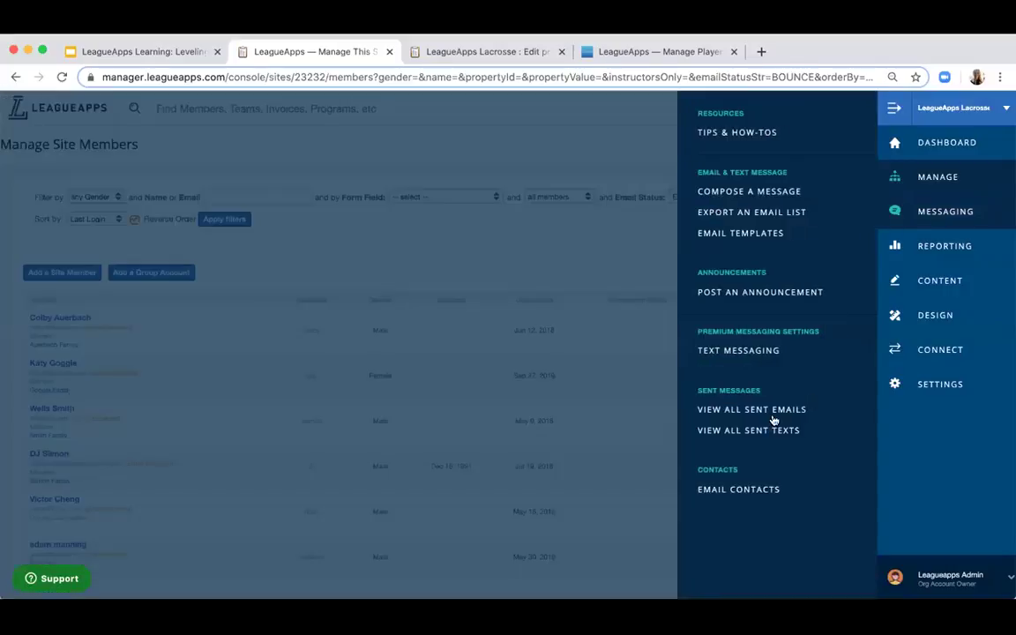
left_click(773, 420)
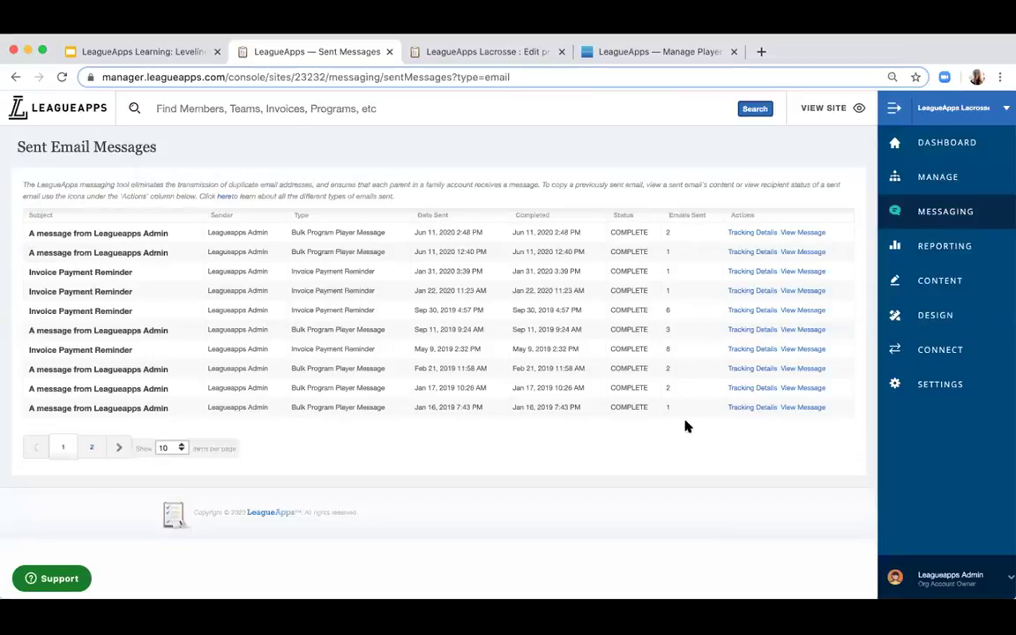
left_click(758, 351)
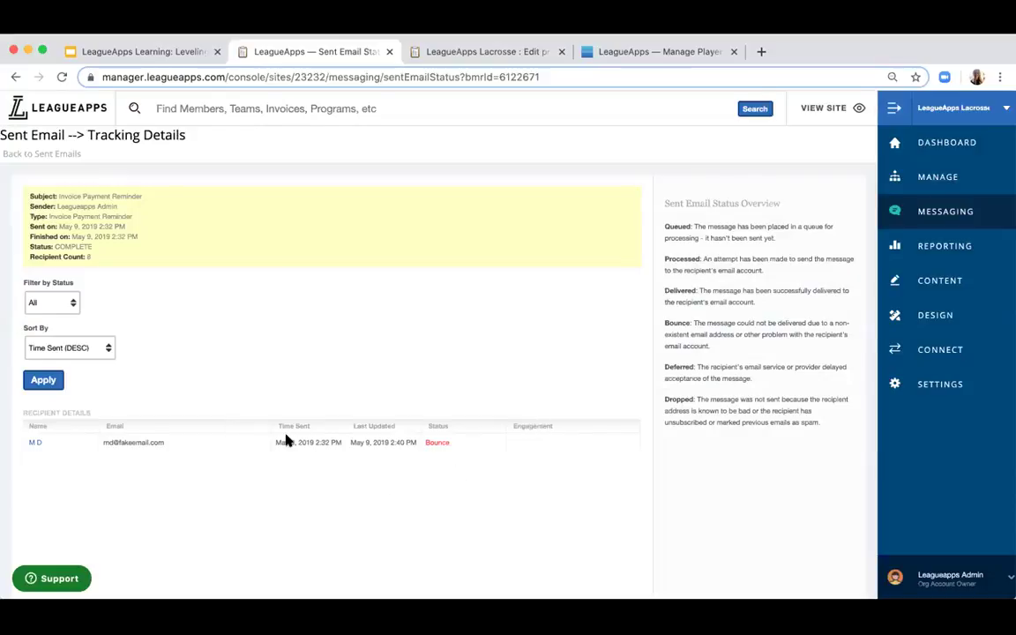
scroll(286, 441, "down", 2)
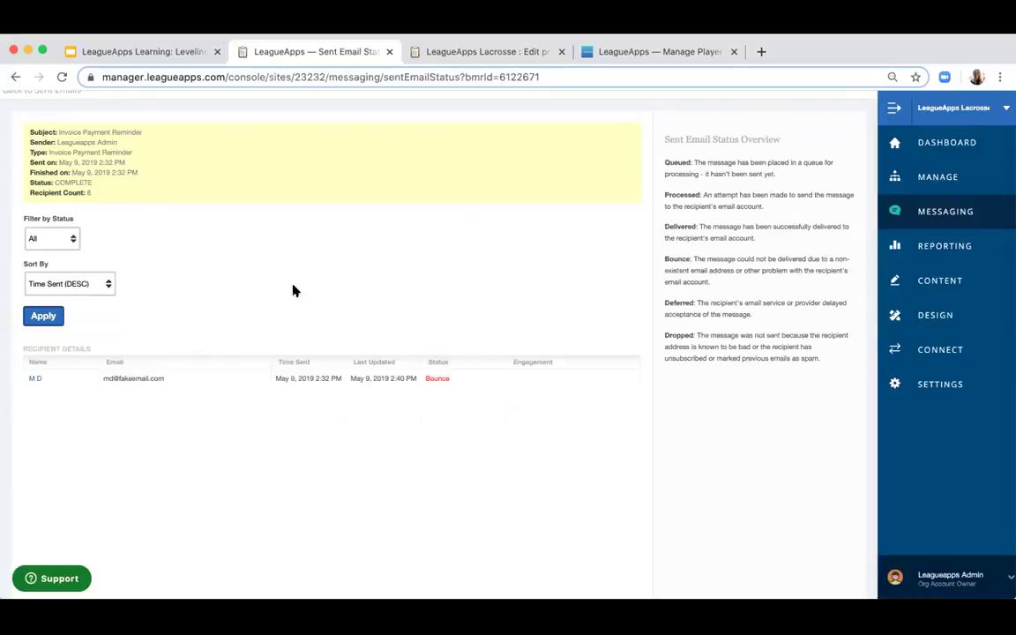
scroll(118, 200, "up", 1)
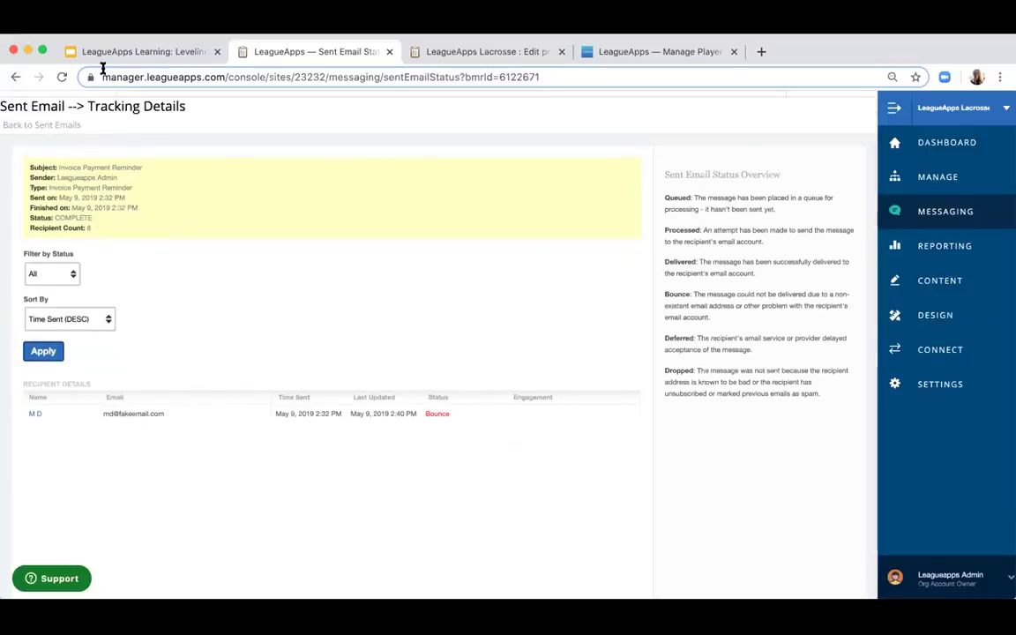
left_click(12, 78)
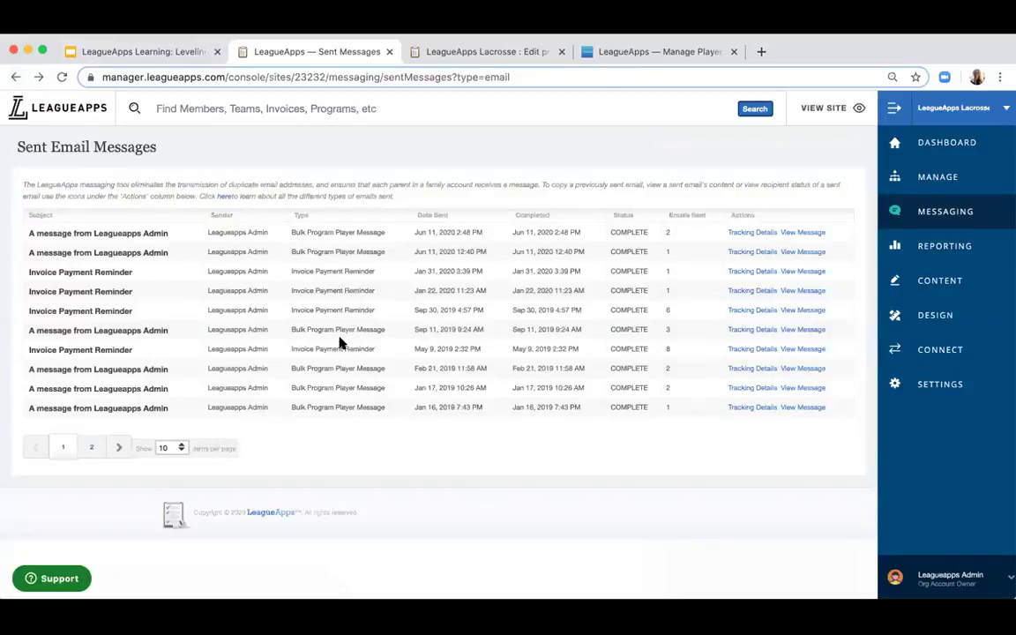
- Switch to the LeagueApps Learning slides and present the Resources slide in full screen
left_click(149, 55)
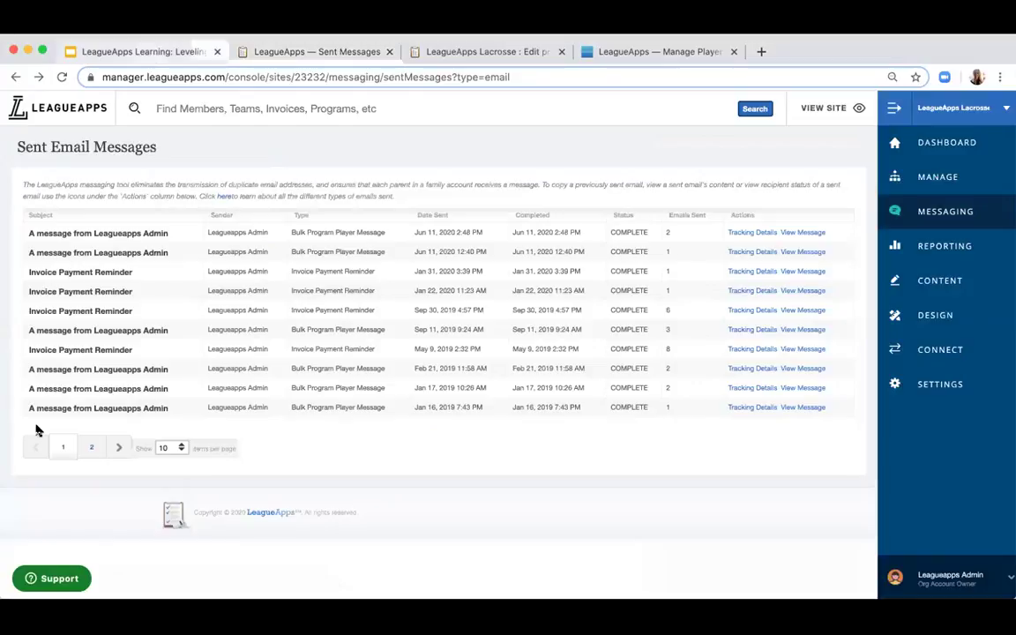
key("super+Return")
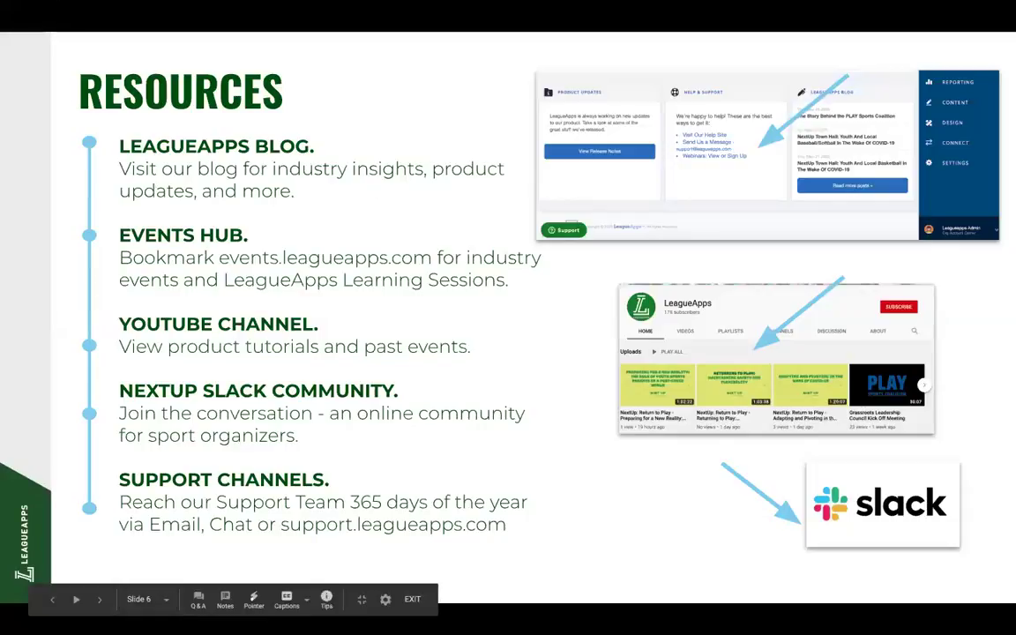
mouse_move(69, 18)
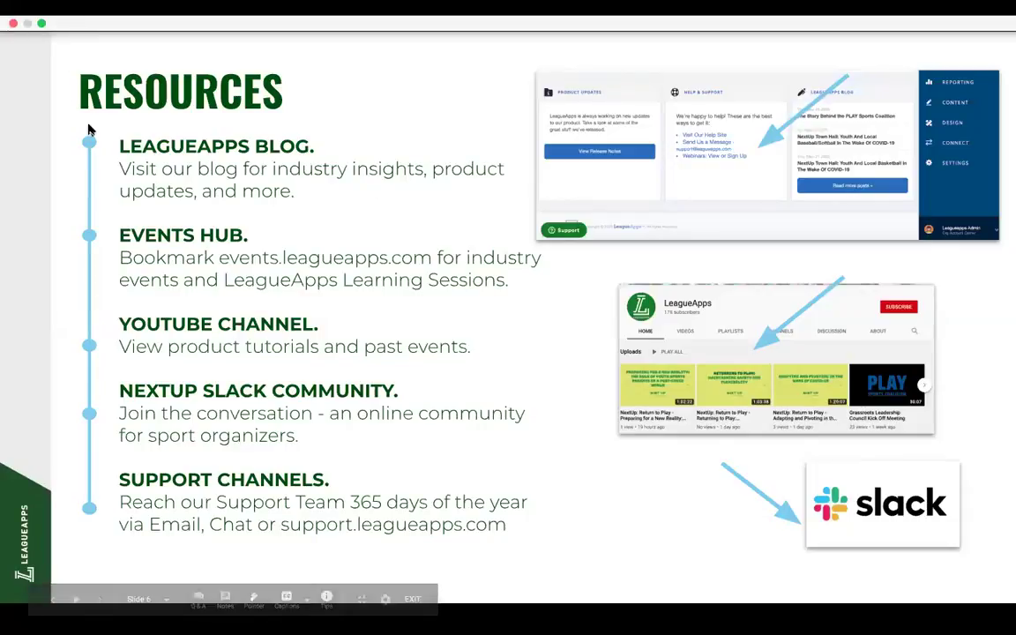